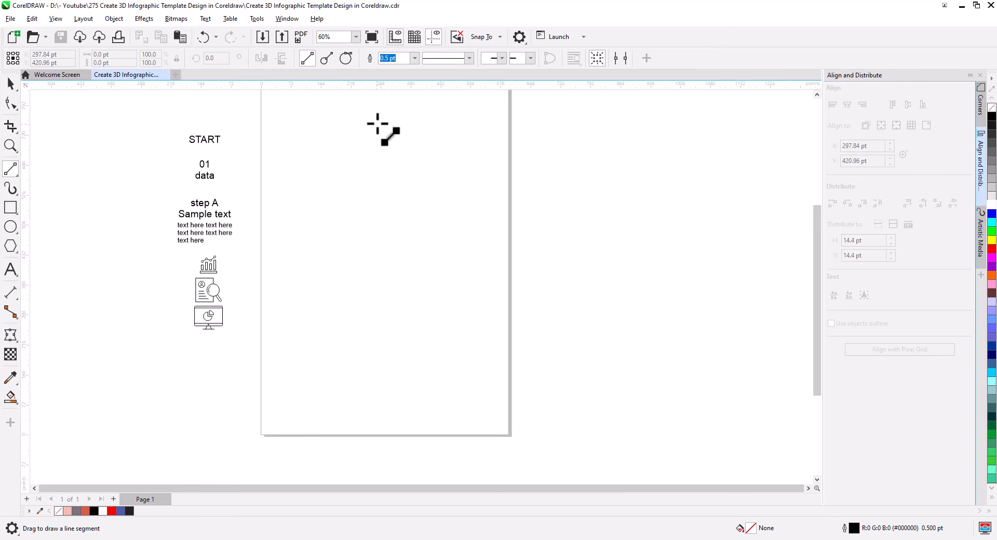
Draw a vertical line about 633 pt tall on the page and a downward-sloping line about 139 by 44 pt on its right side
drag(378, 112, 378, 375)
scroll(391, 209, up, 3)
drag(392, 210, 375, 314)
drag(382, 202, 481, 240)
Place a copy of the sloping line below the original and mirror the copy vertically
click(11, 89)
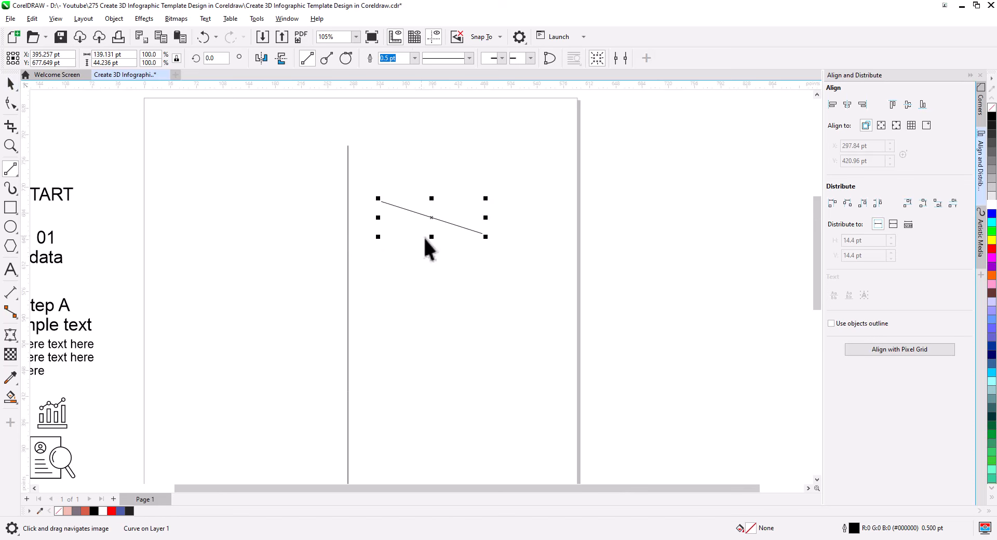
drag(448, 222, 457, 326)
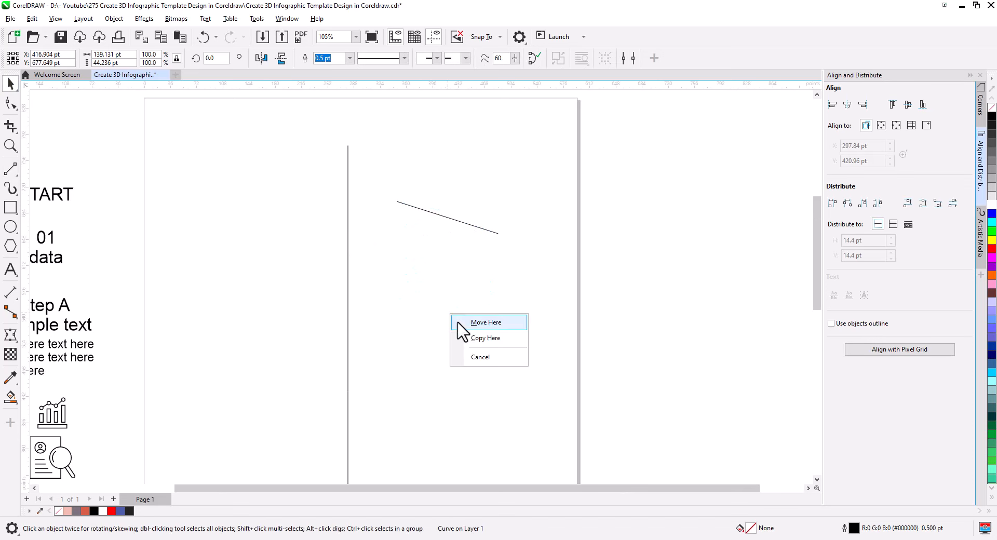
click(464, 339)
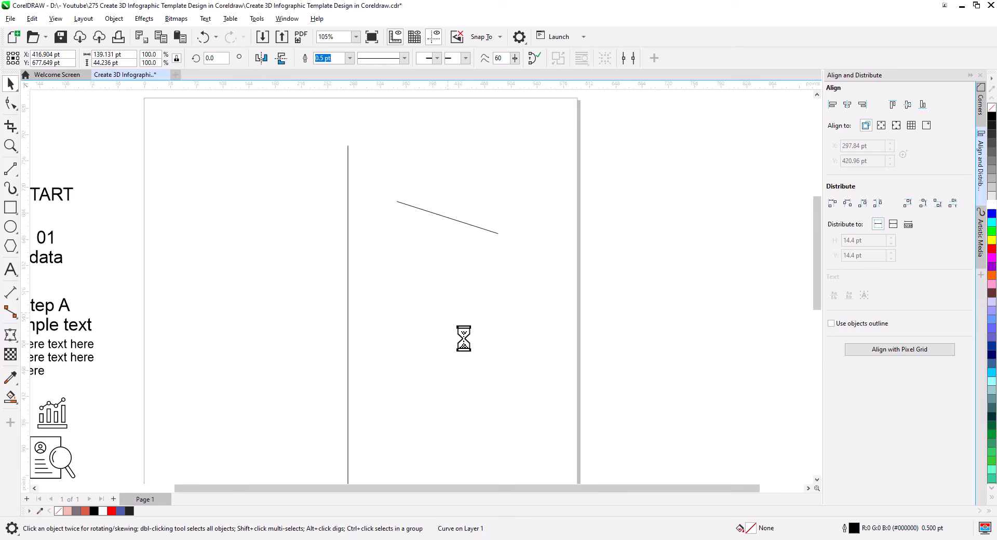
click(280, 62)
Position the mirrored line directly under the original and move the pair up toward the vertical line
drag(448, 313, 447, 308)
shift+click(491, 231)
drag(503, 265, 447, 230)
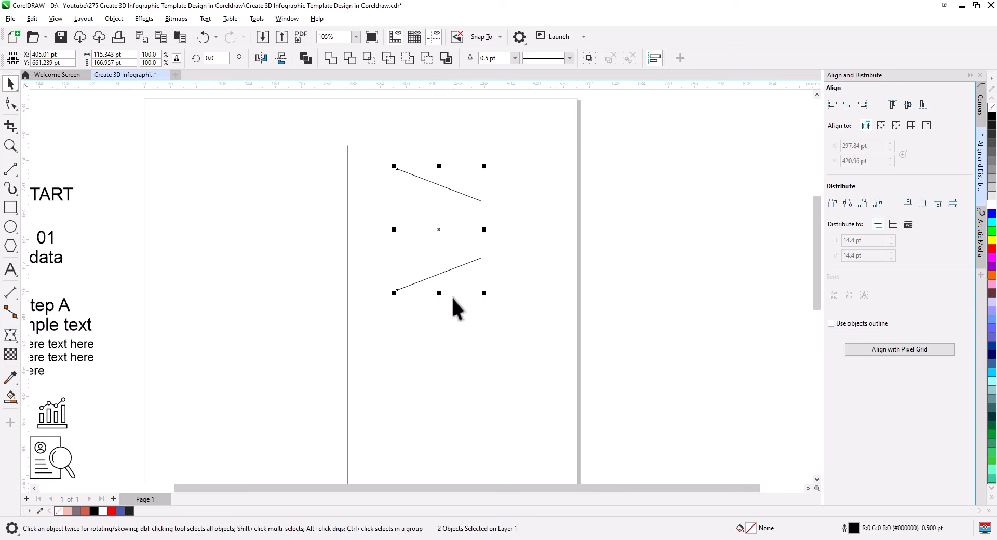
Connect the matching ends of the two sloping lines with straight vertical segments to form a trapezoid
click(10, 169)
scroll(447, 224, up, 2)
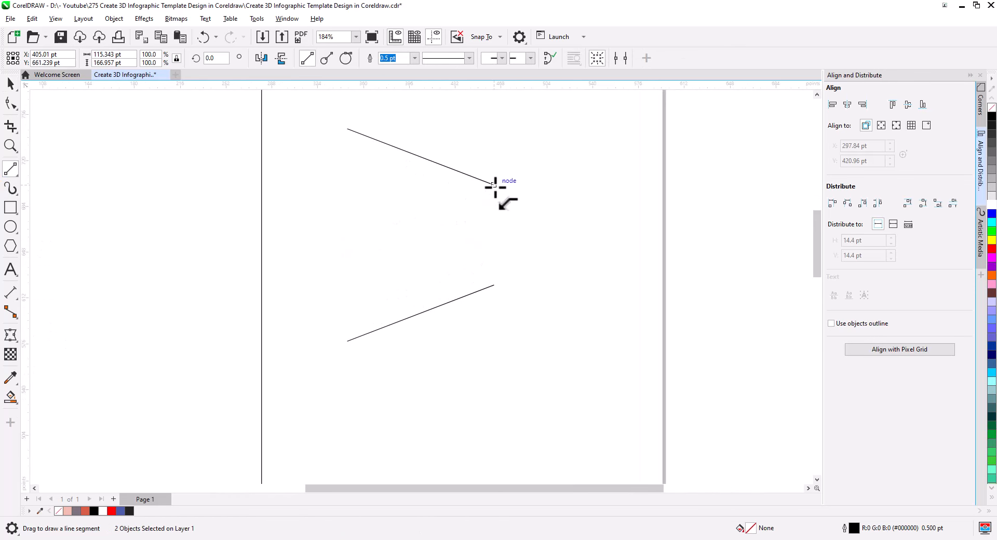
drag(494, 184, 494, 286)
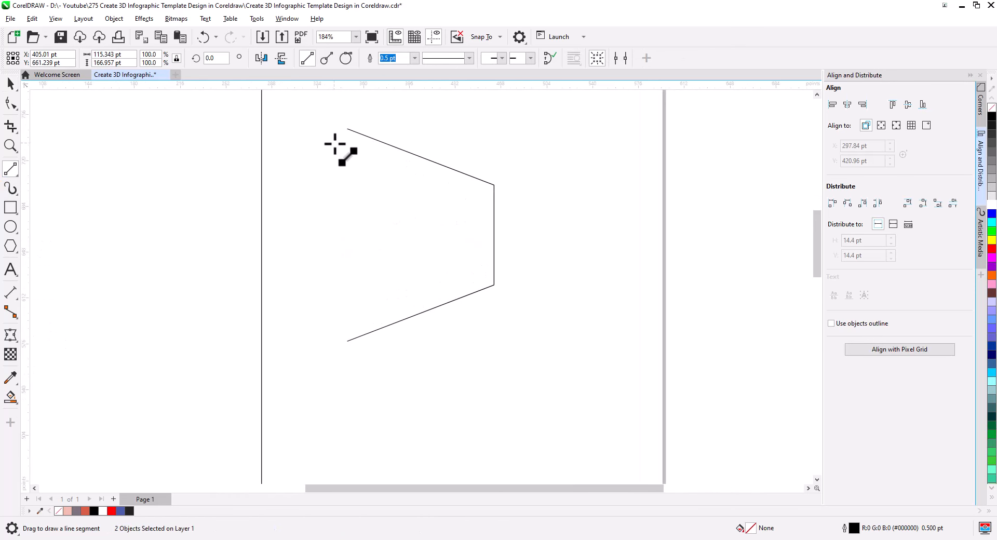
drag(348, 129, 347, 340)
Convert the trapezoid's vertical sides to curves and bend the long left side deeply inward
click(9, 104)
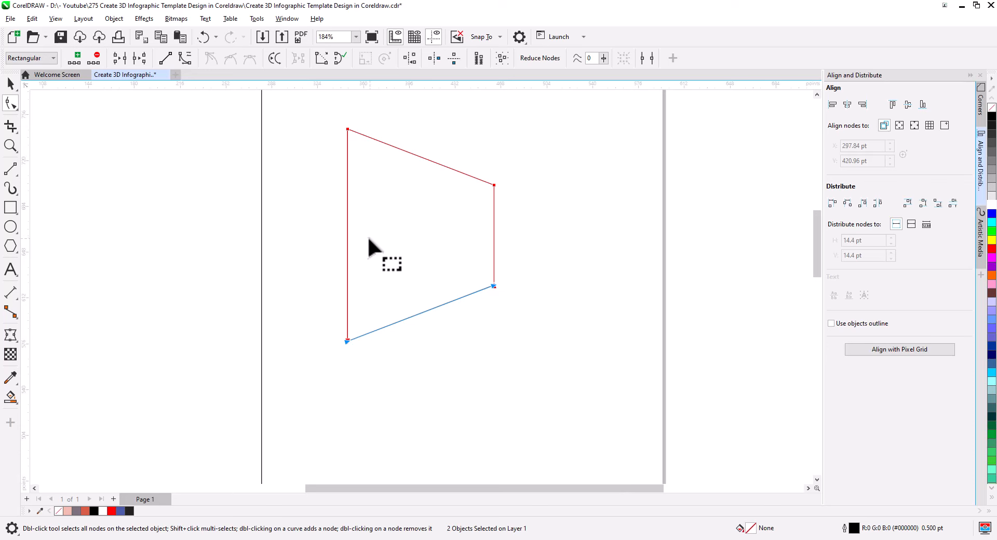
drag(523, 314, 453, 150)
drag(315, 118, 353, 252)
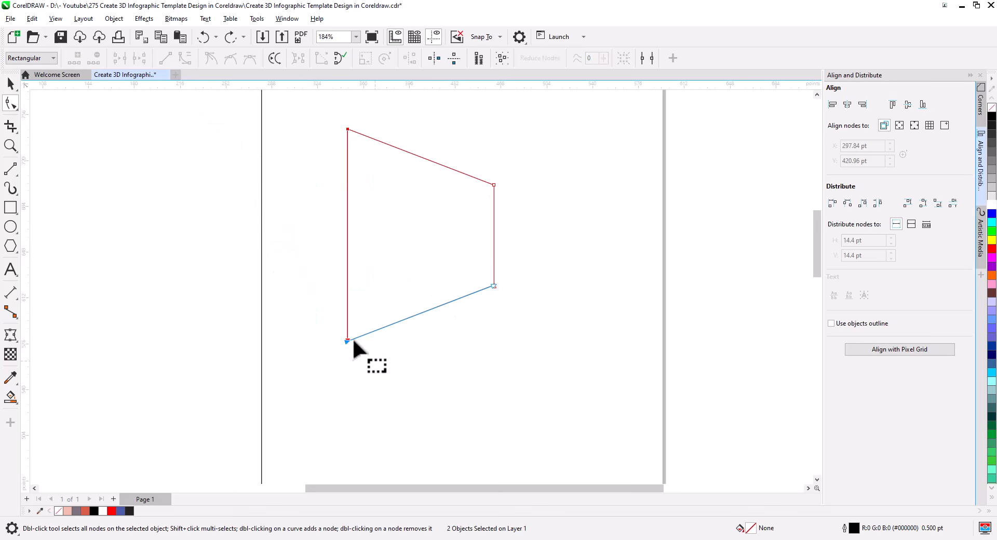
drag(353, 349, 353, 350)
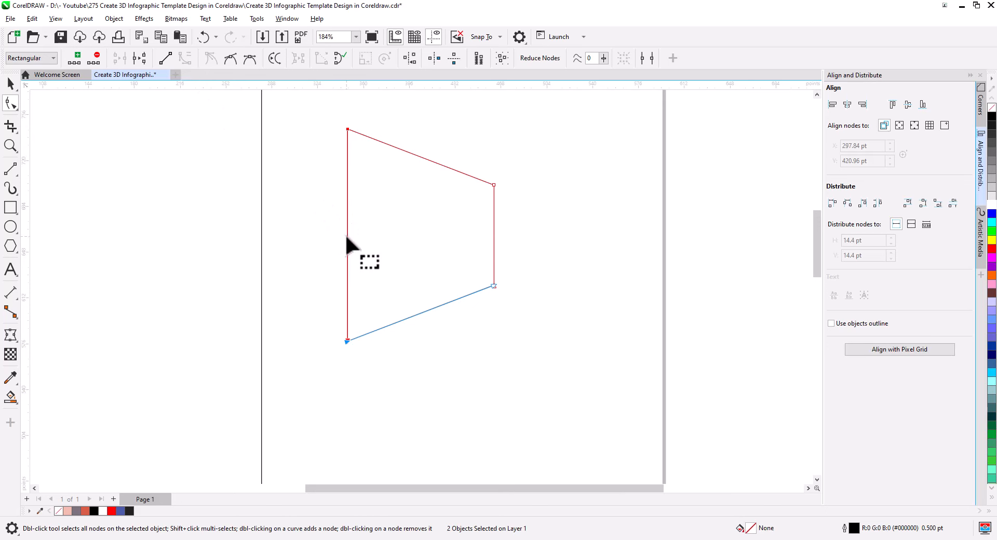
drag(345, 237, 419, 236)
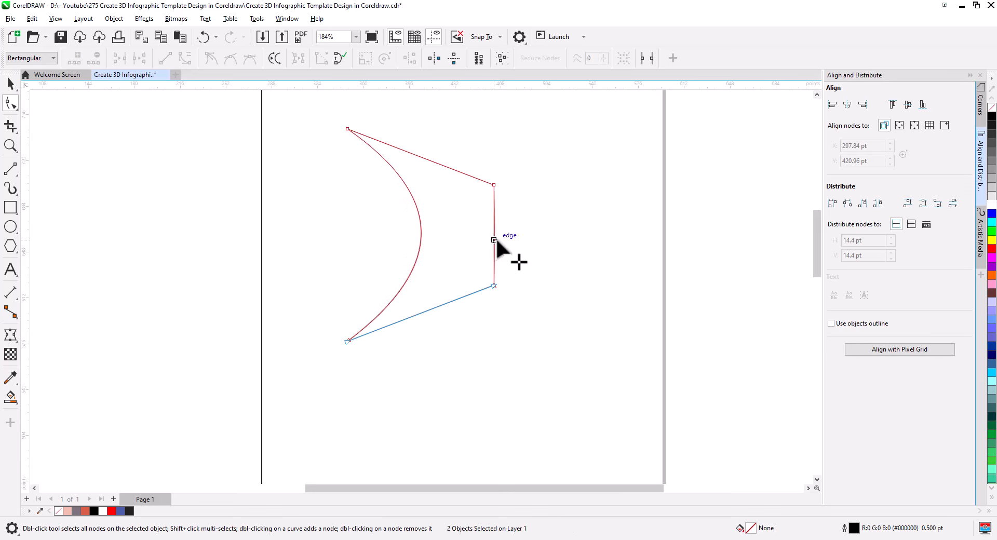
Bend the trapezoid's short right side outward and adjust its curve handles to form an evenly rounded end
drag(496, 240, 526, 198)
click(494, 188)
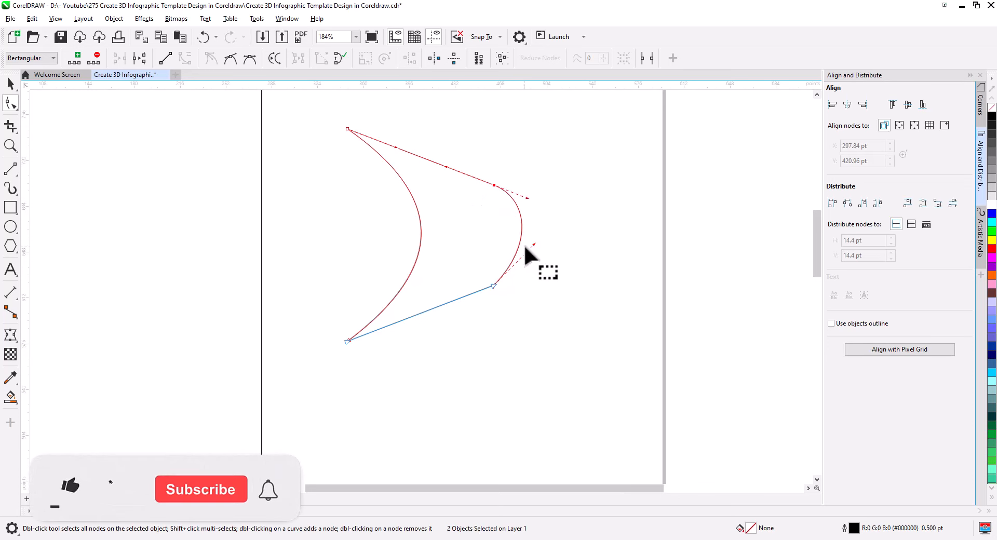
drag(535, 244, 531, 268)
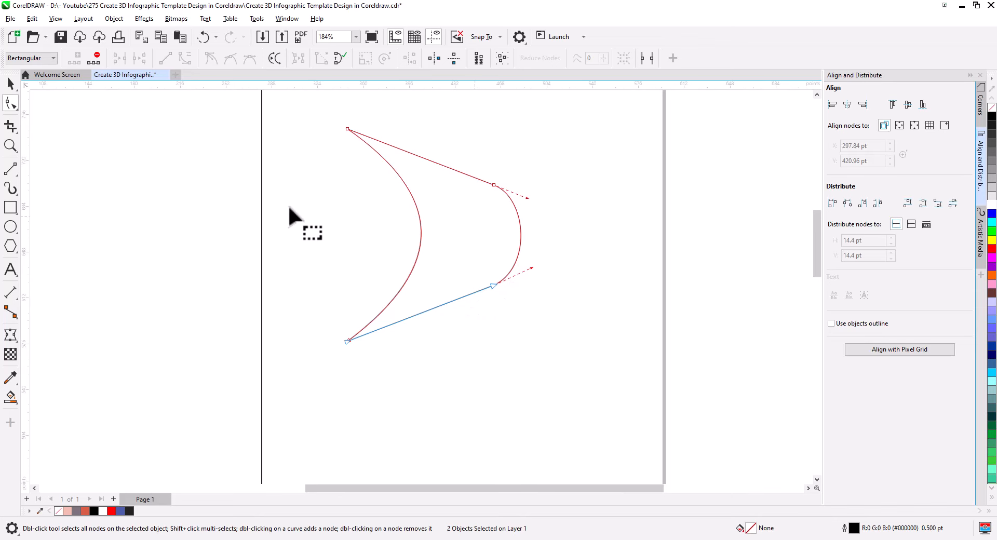
click(11, 84)
click(241, 221)
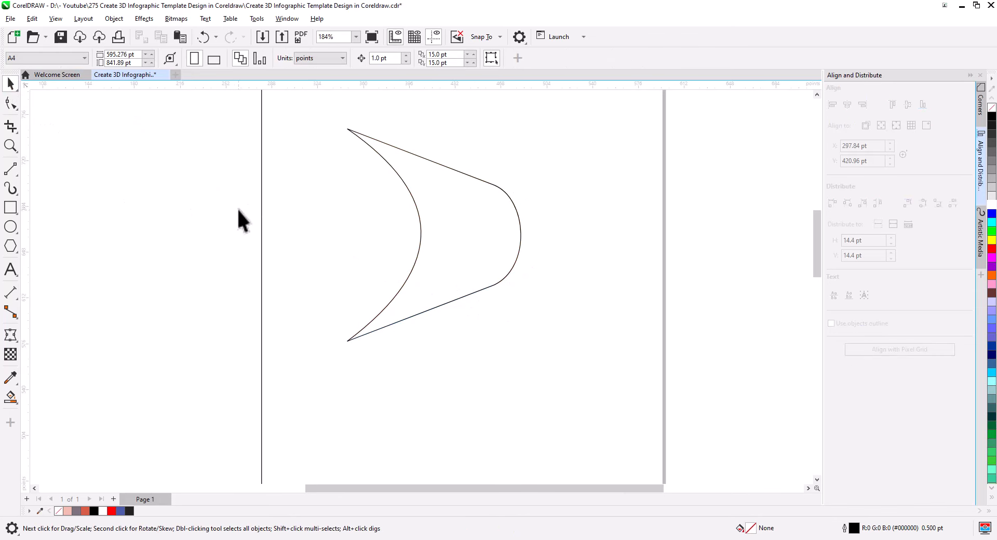
Copy the curved shape to the lower area left of the vertical line and mirror the copy horizontally
scroll(312, 265, down, 2)
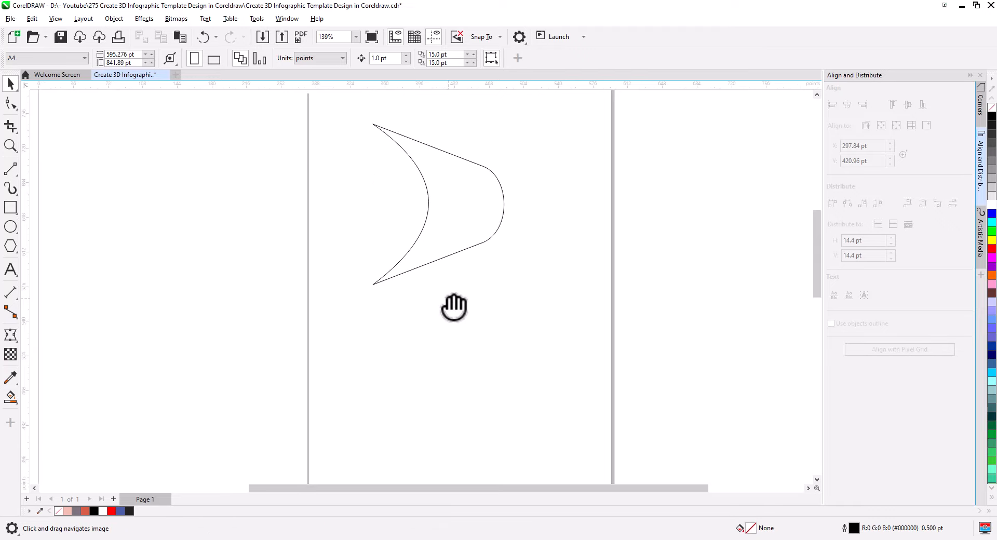
scroll(467, 322, down, 3)
drag(474, 332, 501, 263)
scroll(498, 265, down, 2)
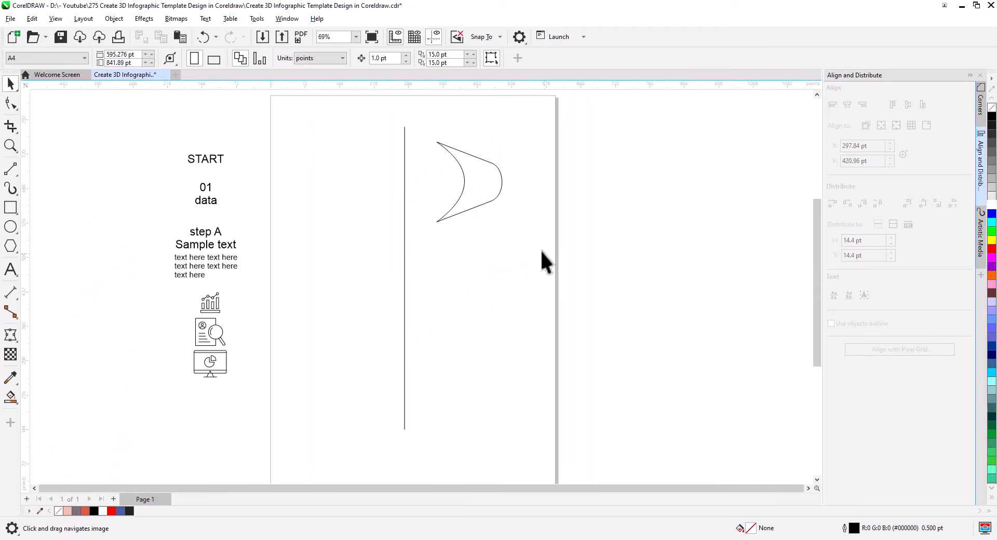
drag(422, 130, 421, 128)
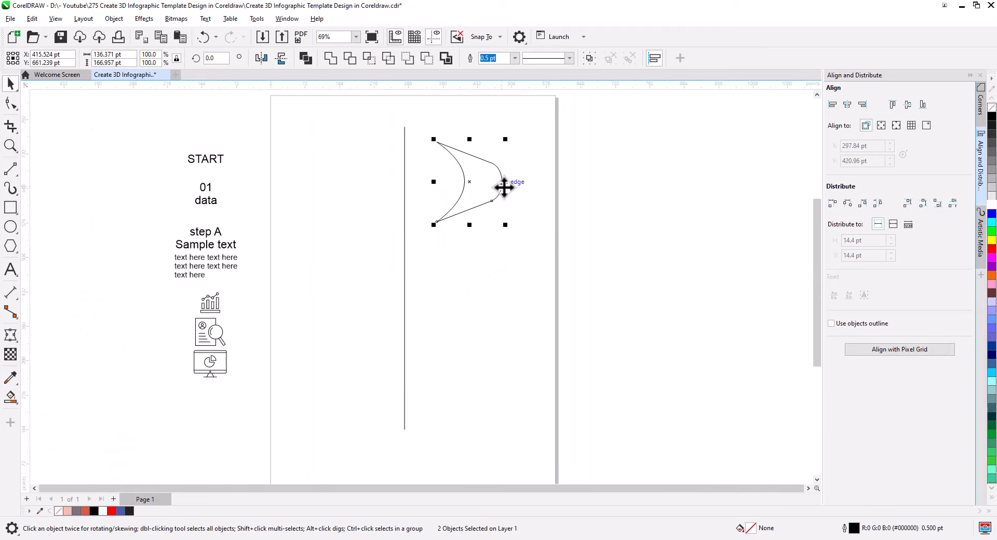
drag(504, 187, 384, 277)
click(420, 299)
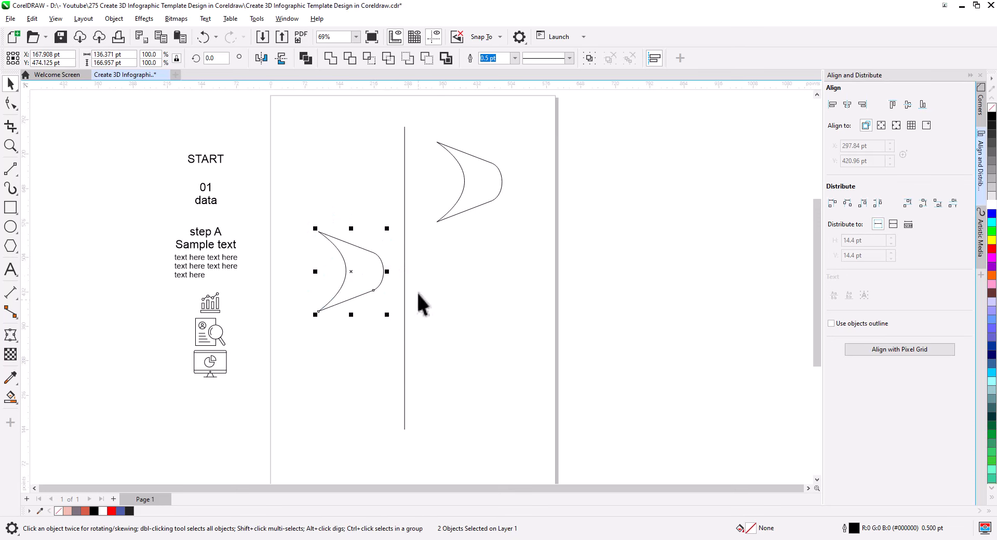
click(261, 58)
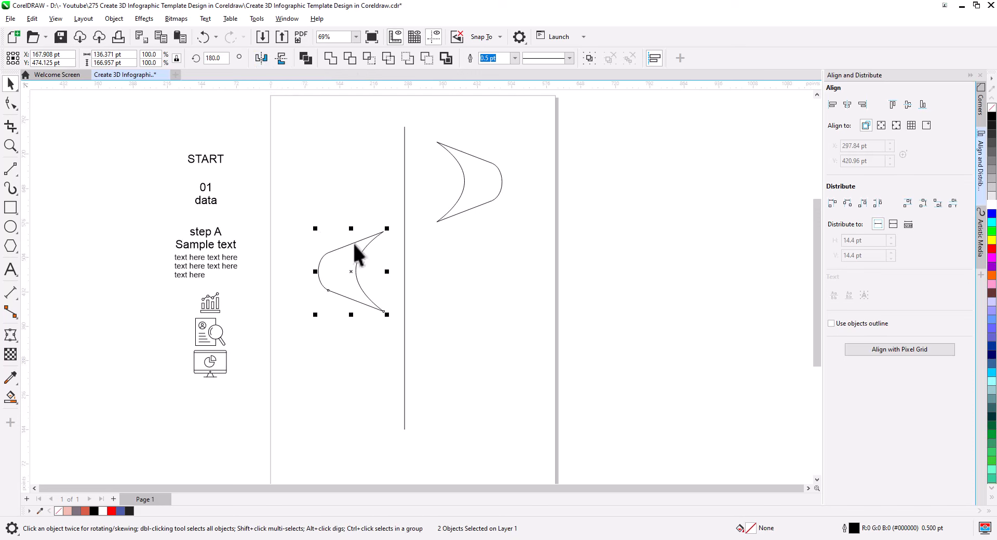
drag(370, 248, 366, 248)
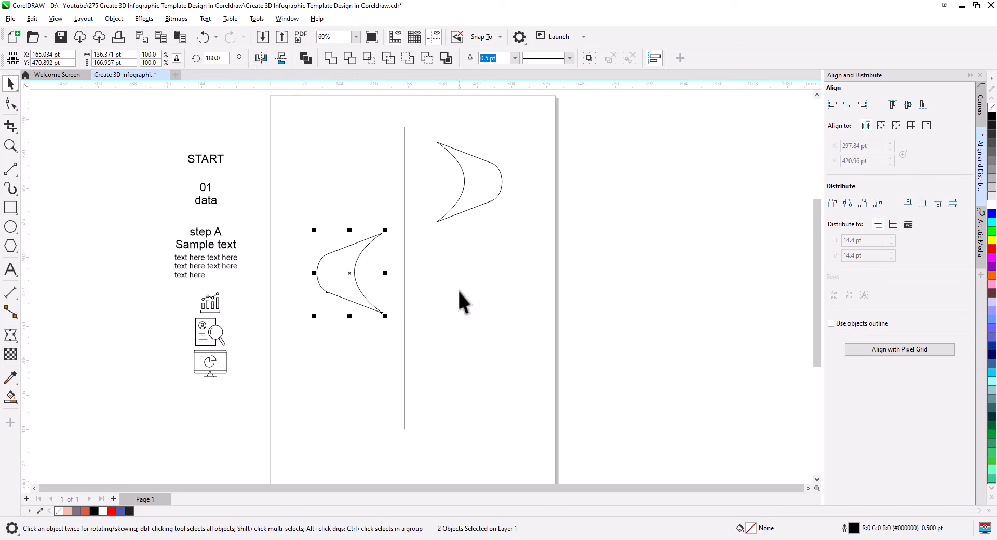
Group the parts of the left curved shape and the parts of the right one as two separate groups
key(ctrl+g)
drag(539, 245, 428, 129)
key(ctrl+g)
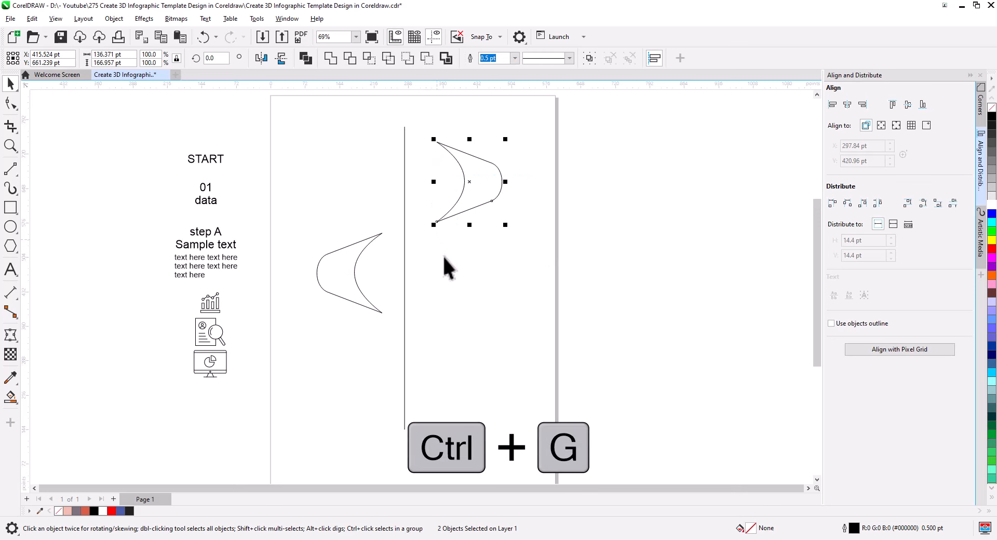
Group the two curved shapes together and center the group horizontally on the vertical line
shift+click(384, 245)
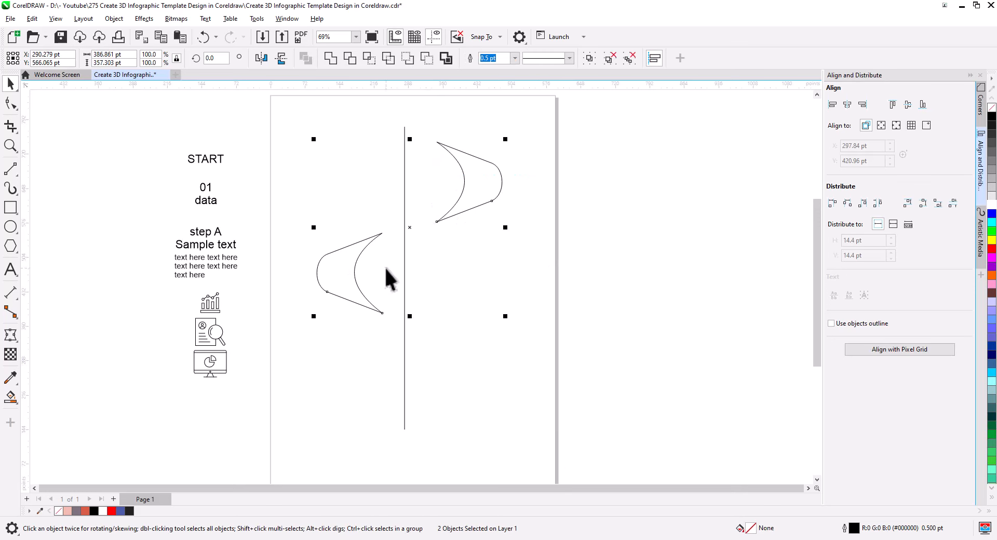
key(ctrl+g)
shift+click(405, 280)
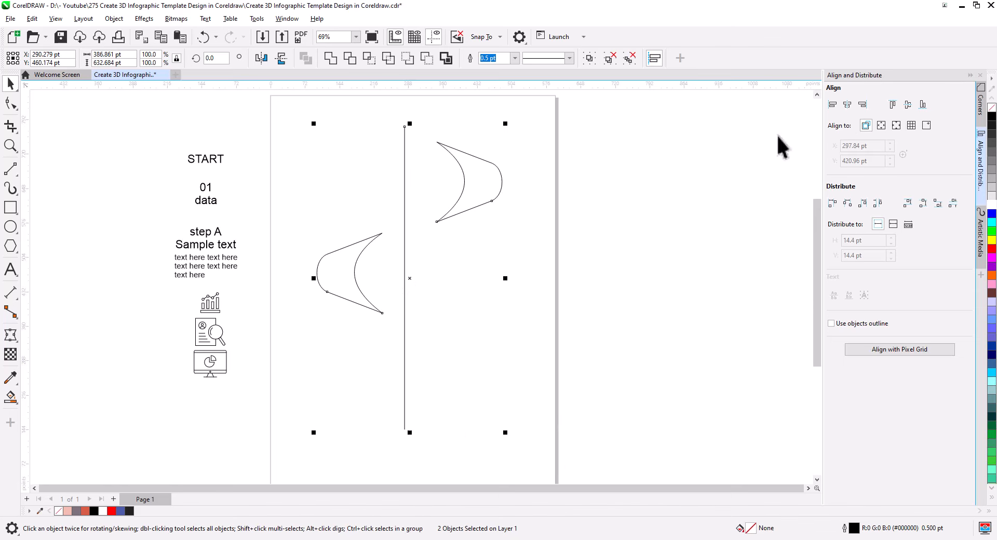
click(848, 105)
click(623, 248)
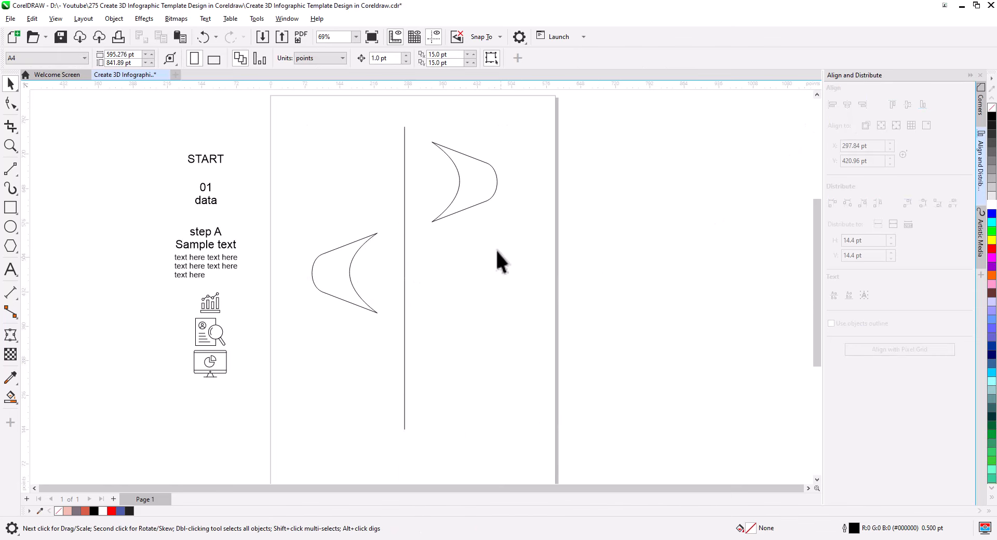
Ungroup the pair, then move the left curved shape up and closer to the vertical line
click(470, 207)
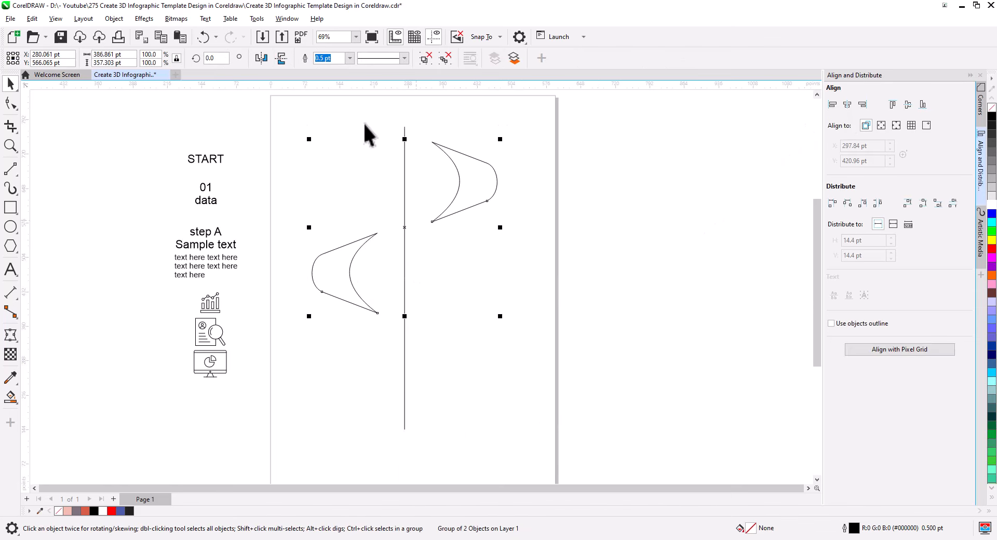
click(426, 58)
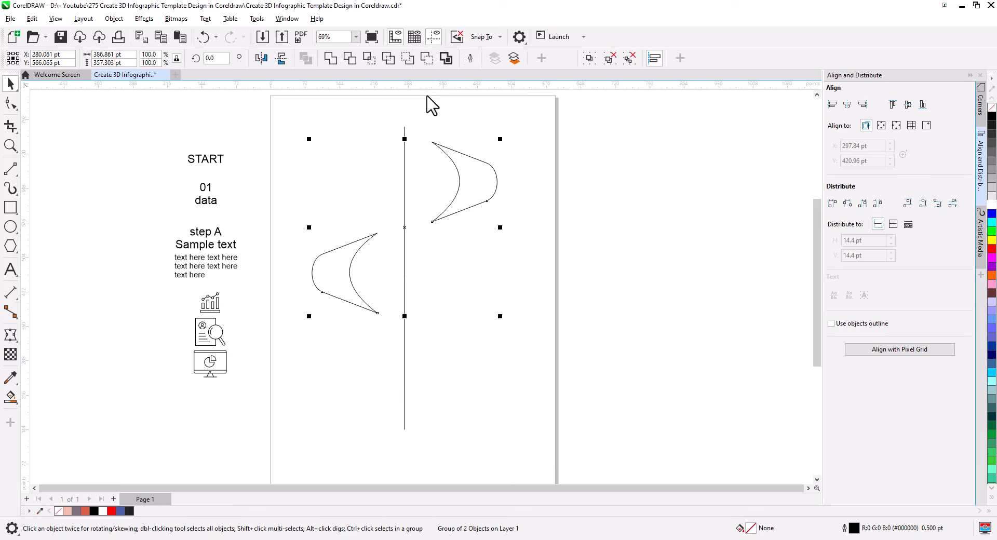
click(455, 304)
drag(354, 254, 362, 229)
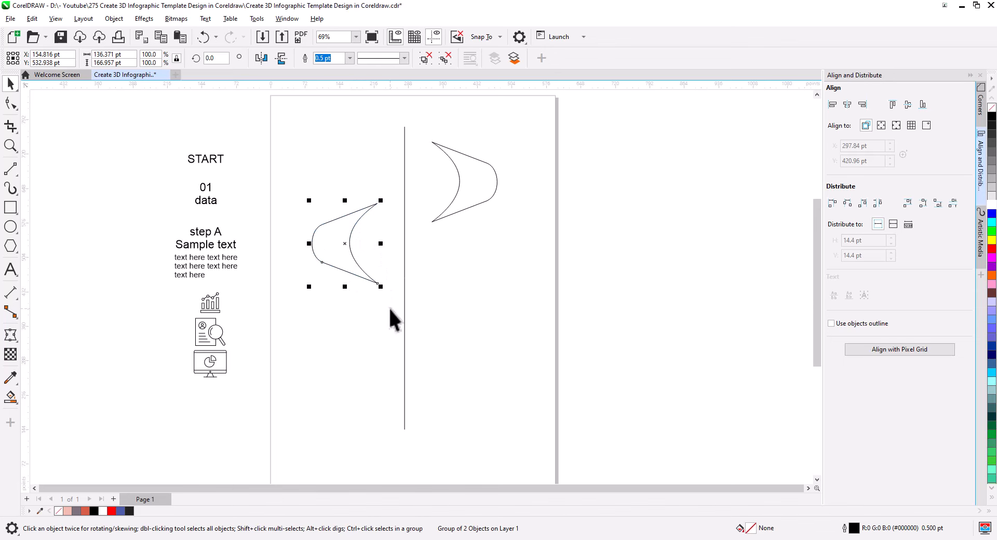
scroll(393, 283, up, 3)
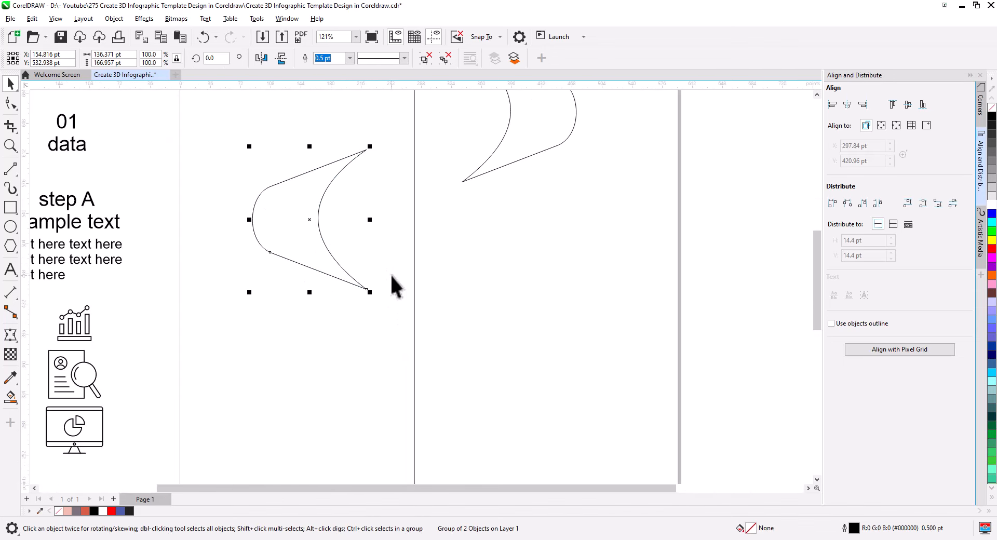
drag(392, 283, 406, 362)
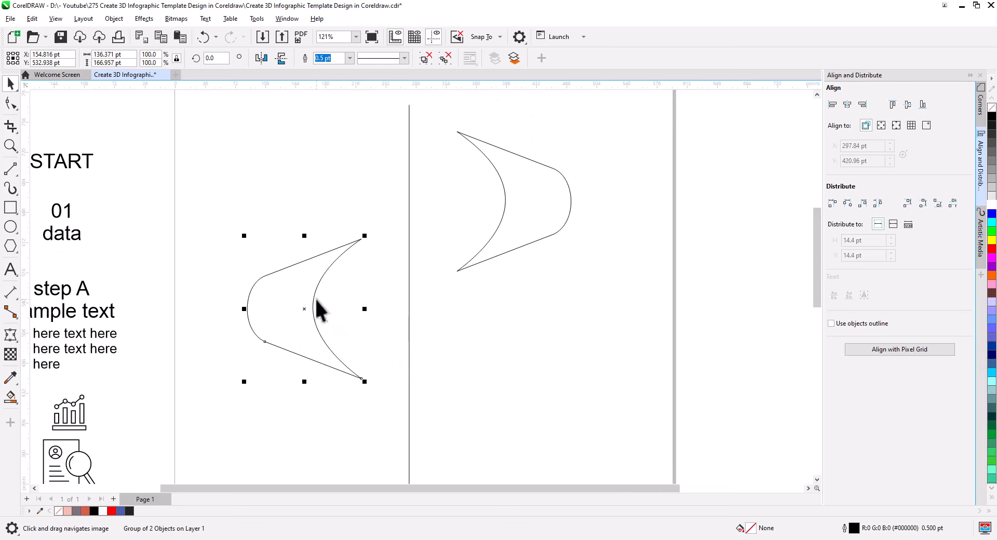
drag(316, 299, 351, 298)
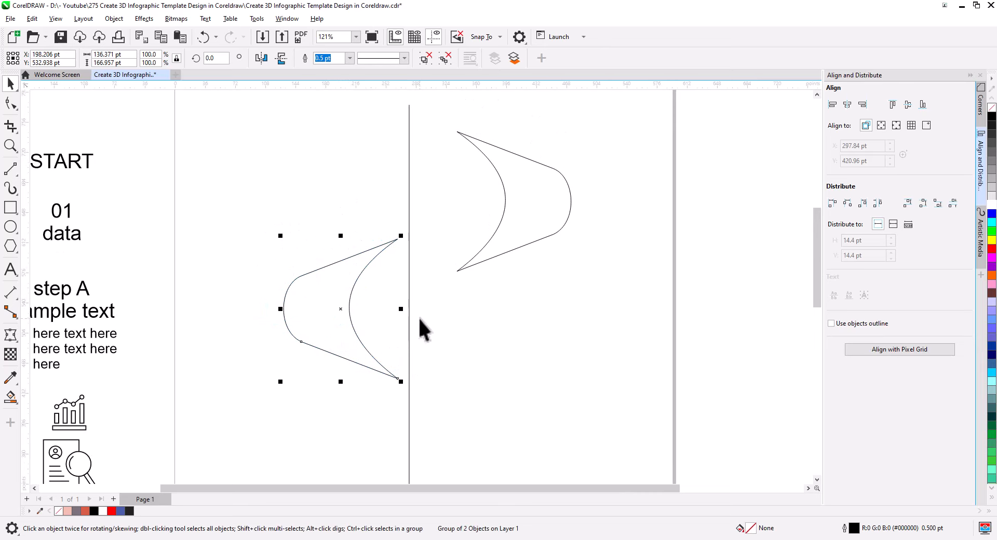
Move the right curved shape closer to the vertical line and slightly down
click(483, 227)
drag(495, 233, 476, 235)
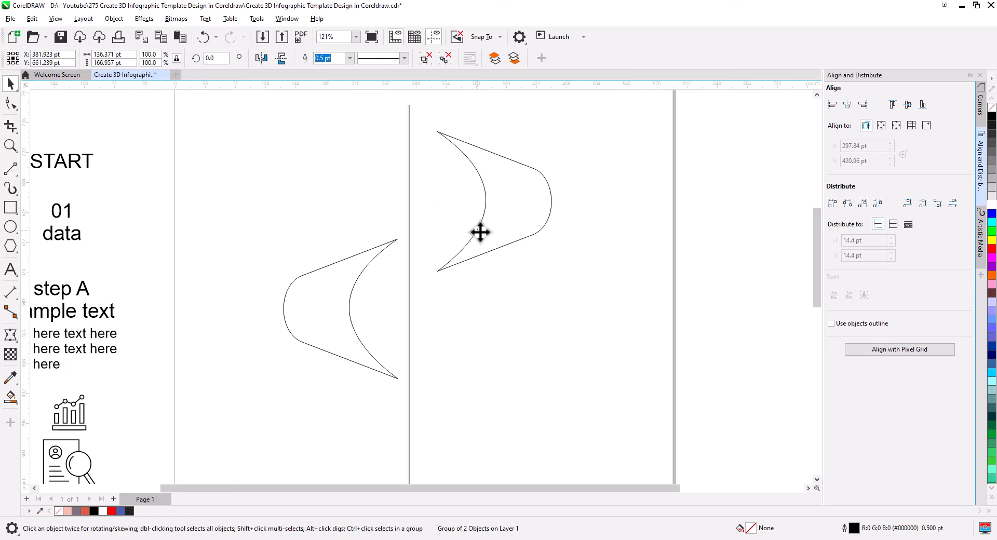
drag(480, 233, 474, 243)
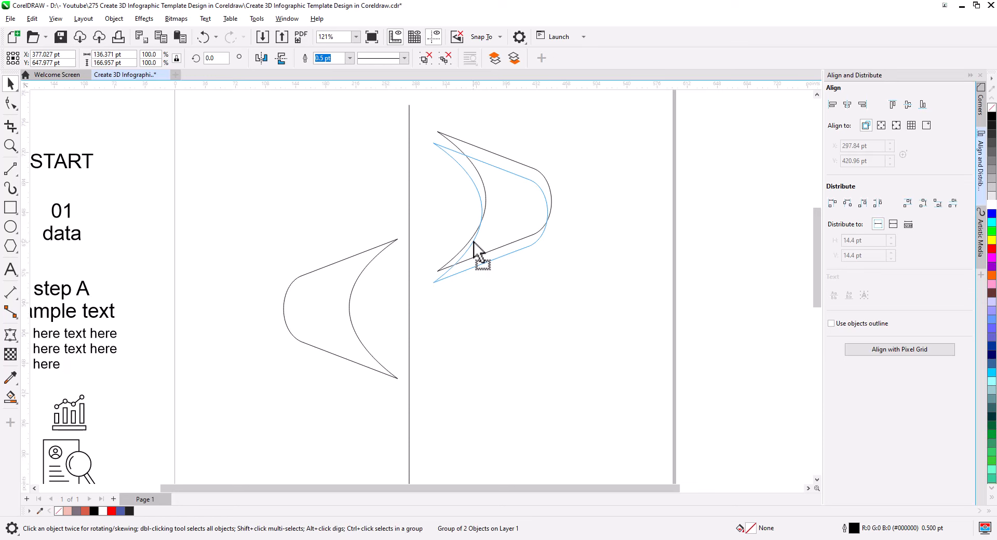
drag(473, 241, 474, 242)
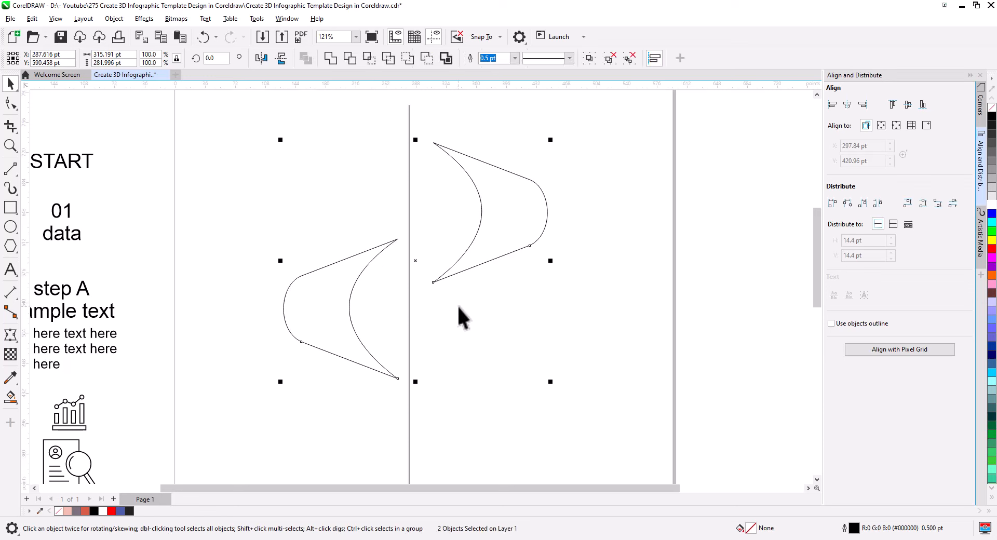
Regroup the two repositioned shapes and align their horizontal center to the vertical line
key(ctrl+g)
shift+click(408, 300)
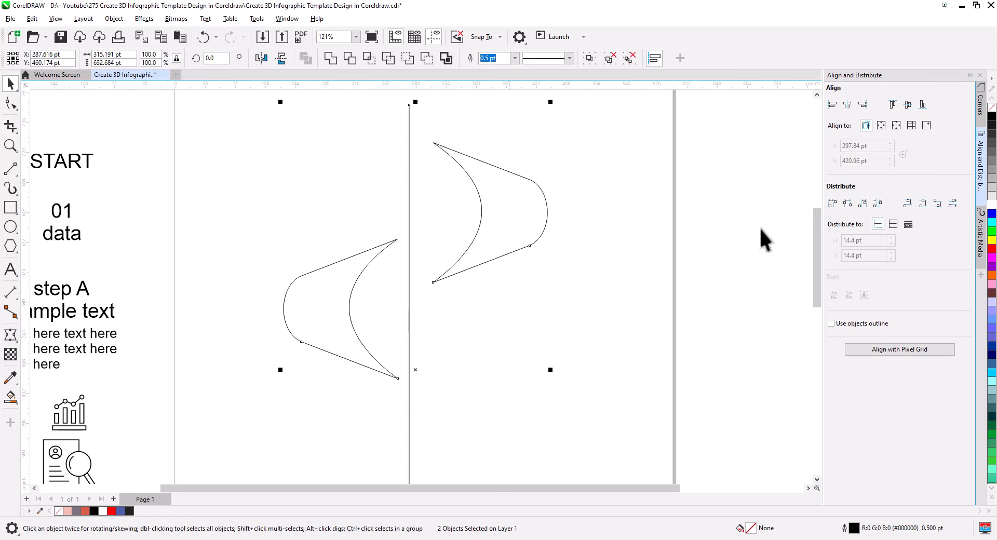
click(848, 105)
click(621, 322)
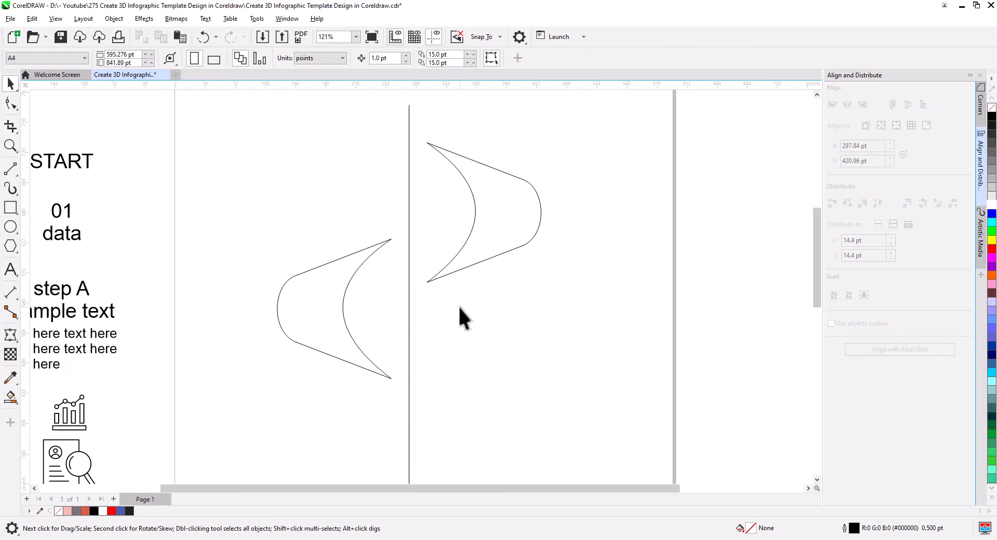
scroll(458, 316, up, 3)
drag(443, 296, 510, 345)
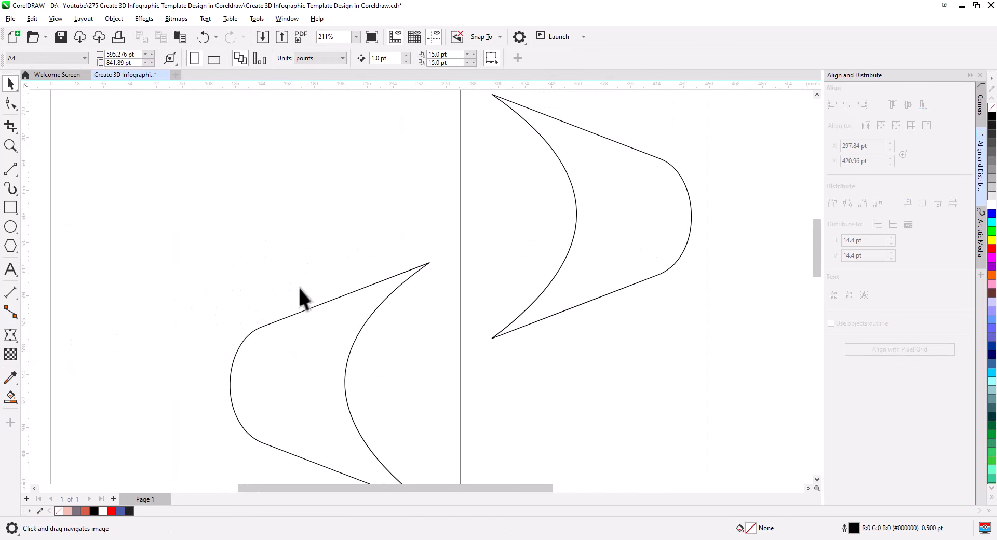
Draw two straight lines about 160 pt long connecting each shape's inner tip to the facing outer corner of the opposite shape
click(10, 170)
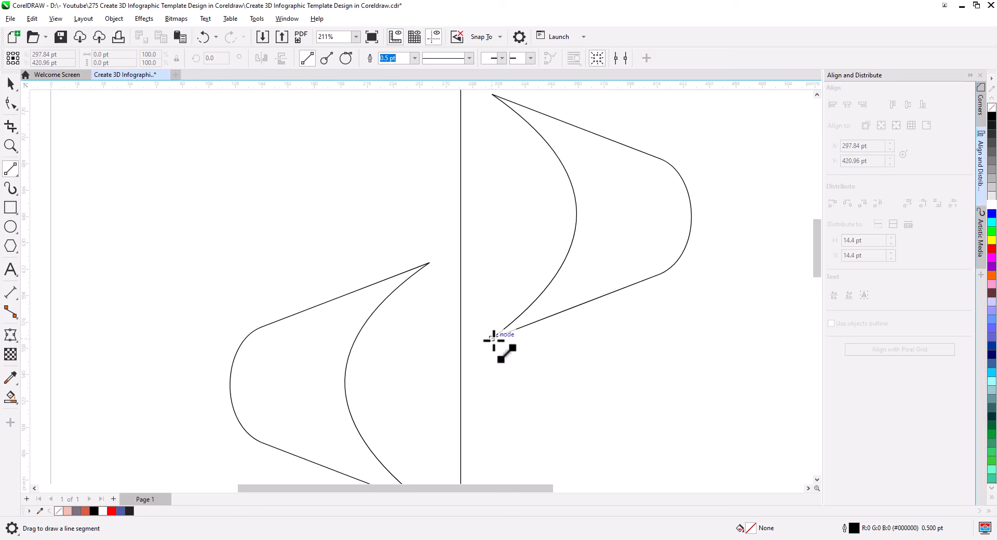
drag(494, 340, 257, 329)
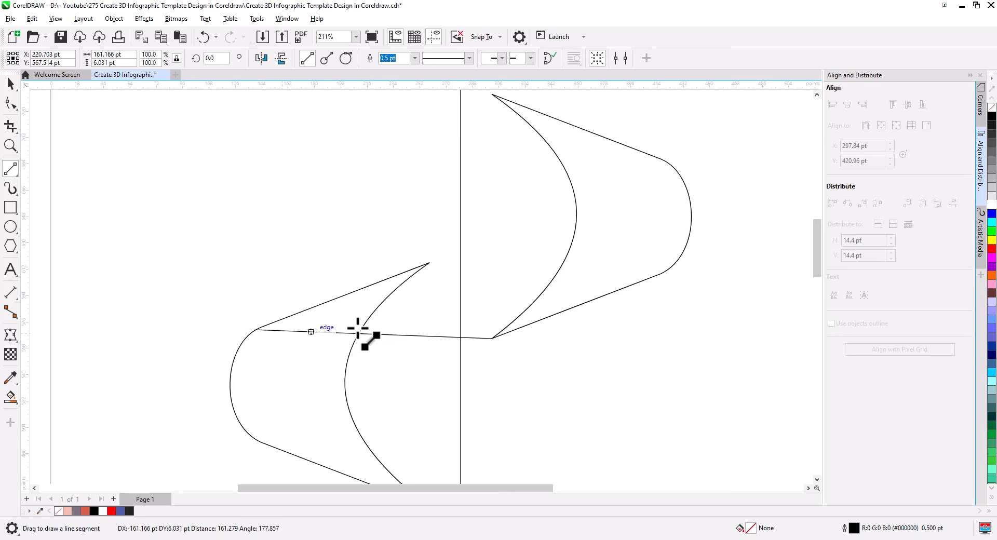
drag(439, 266, 664, 273)
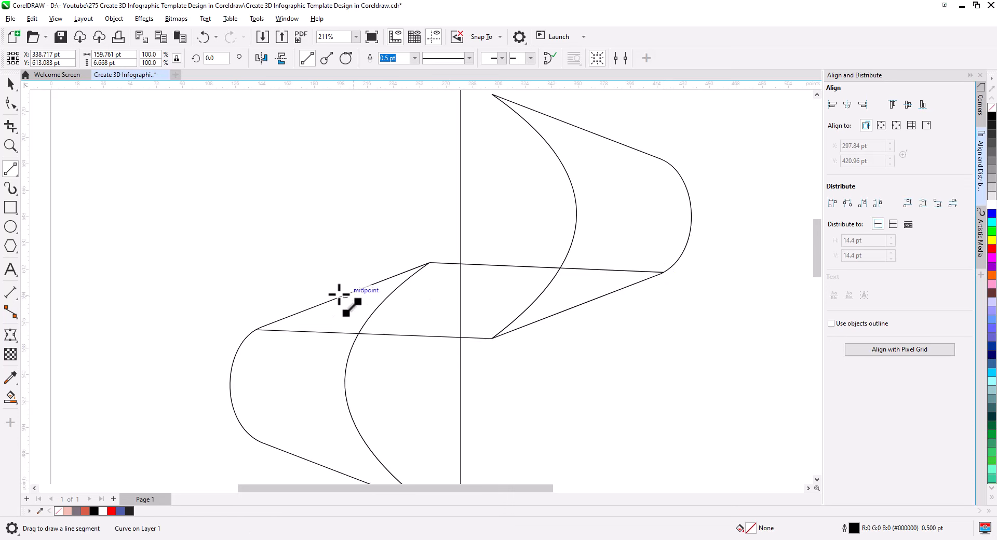
Bend the upper connecting line into a gentle upward curve near the left shape's tip
click(10, 103)
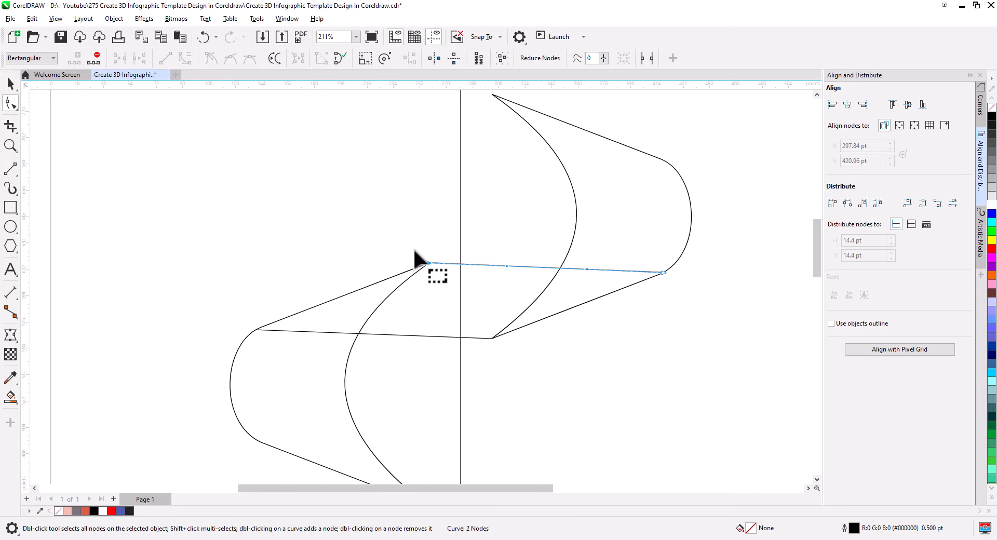
click(429, 263)
scroll(456, 271, up, 1)
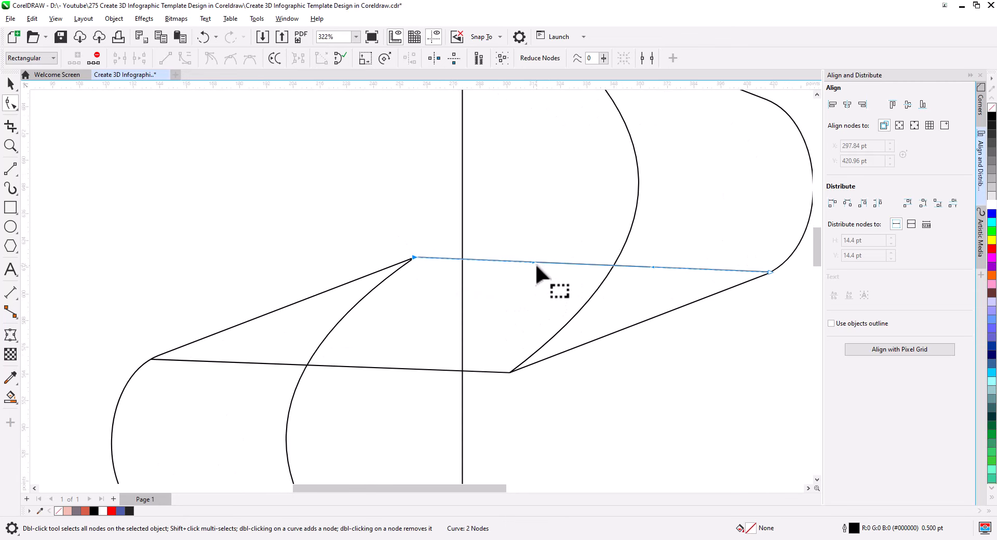
drag(533, 263, 540, 238)
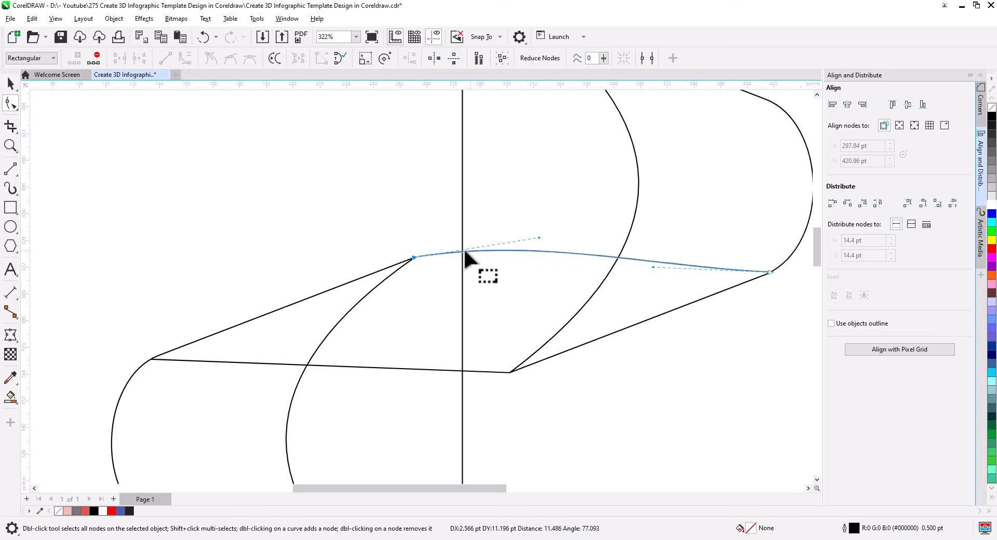
Convert the lower connecting line to a curve and bend it downward near the right shape's lower tip
click(473, 371)
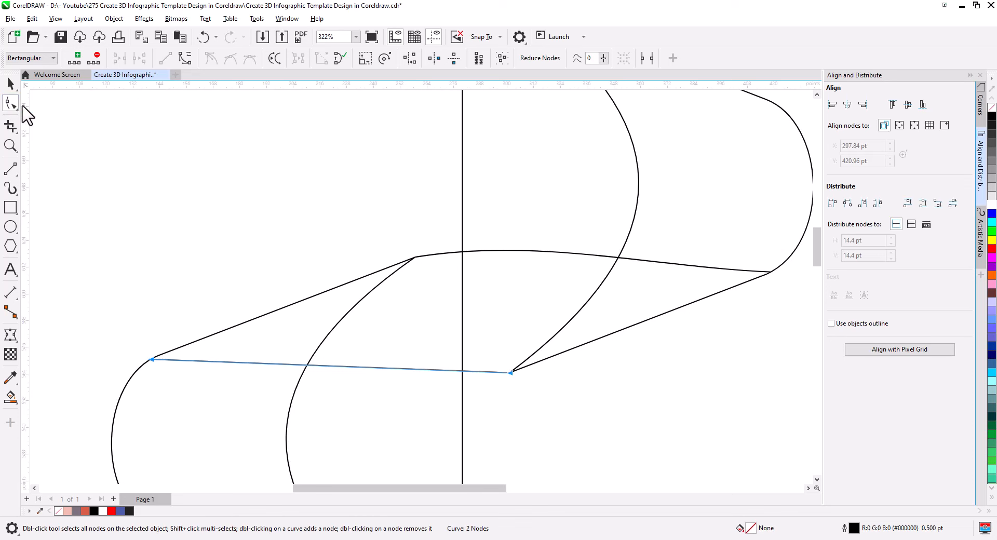
click(185, 58)
drag(419, 367, 482, 332)
drag(359, 297, 355, 314)
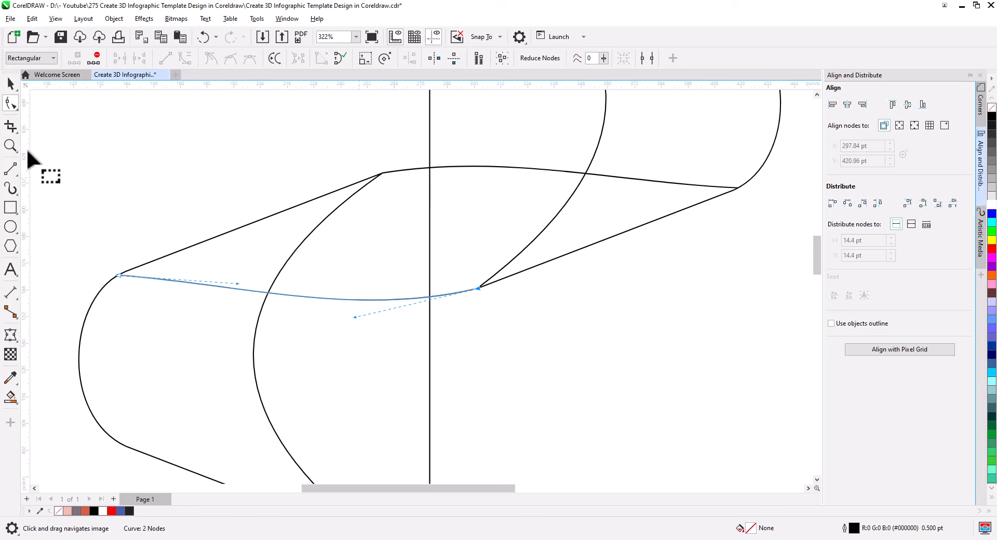
Draw a straight guide line along the left shape's upper edge and extend it past the tip across the right shape
click(11, 168)
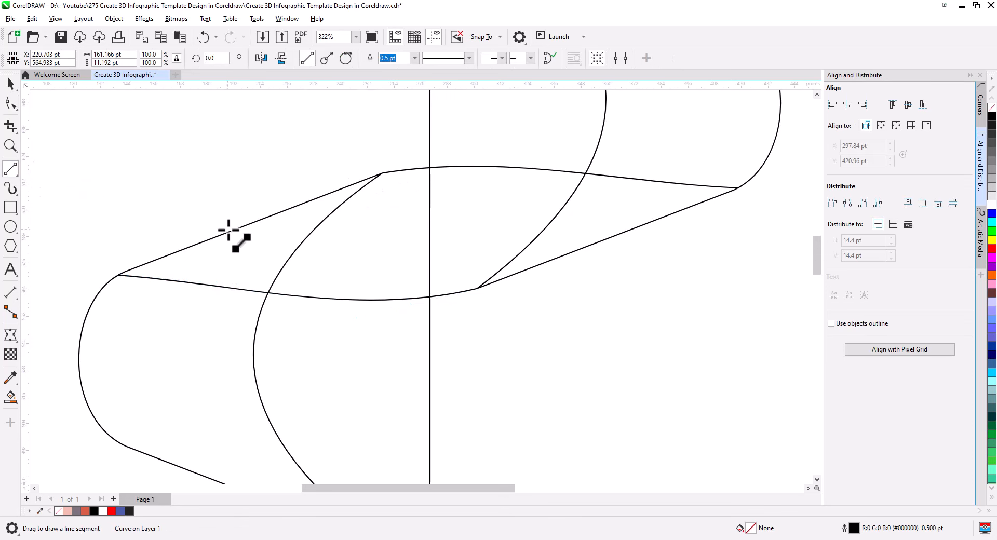
drag(229, 232, 334, 192)
click(11, 85)
drag(395, 246, 319, 403)
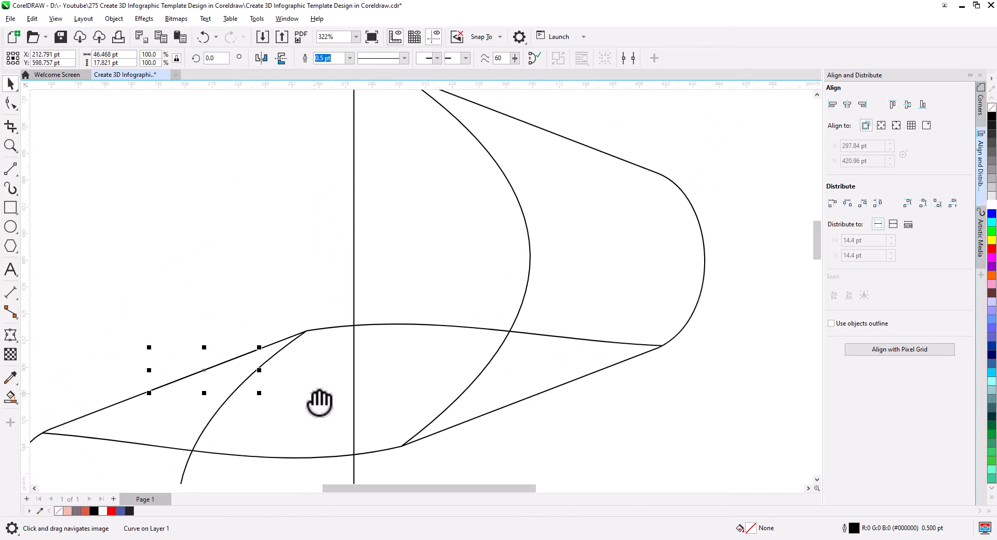
drag(262, 347, 564, 230)
Adjust the upper connecting curve so it leaves the left shape's tip tangent to the extended guide line
click(401, 326)
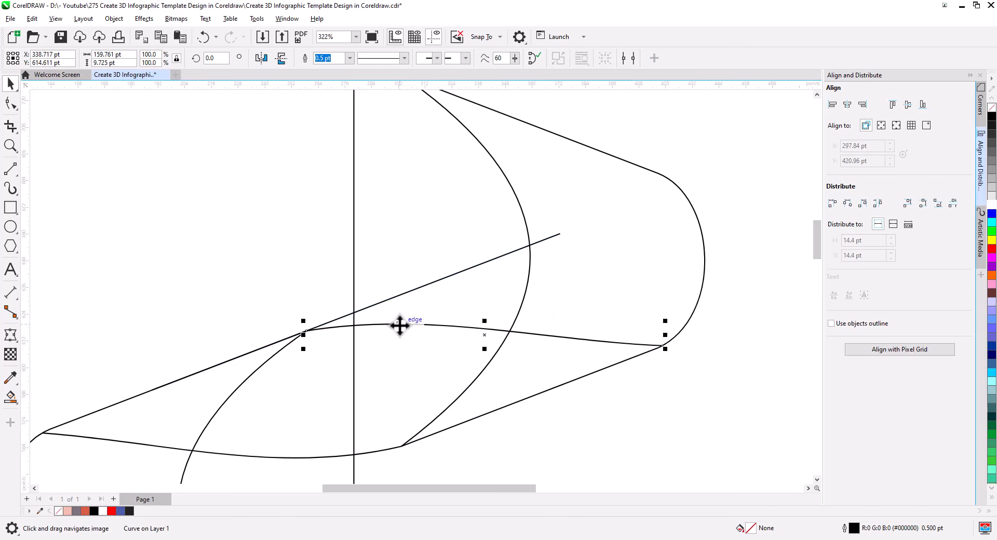
click(10, 104)
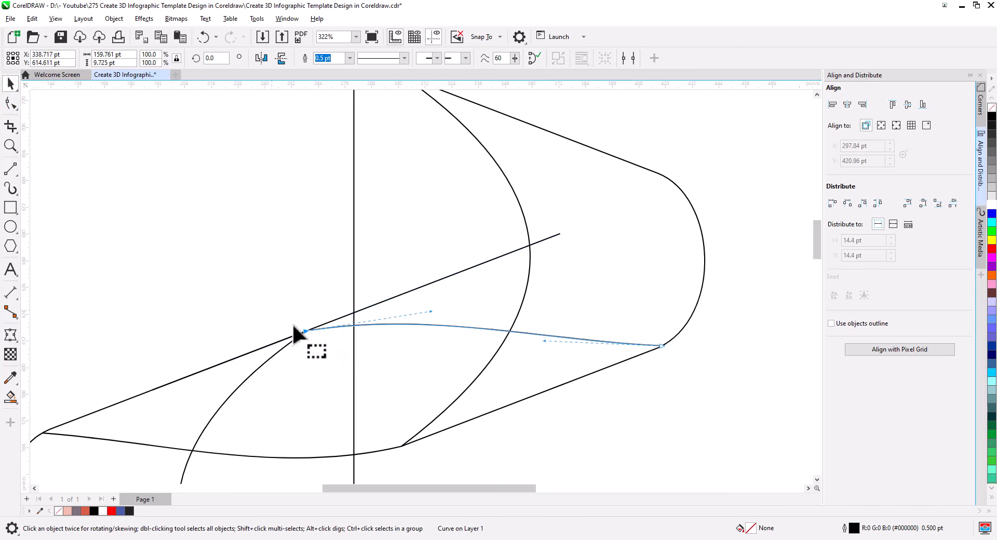
drag(429, 310, 354, 312)
drag(360, 374, 406, 276)
key(space)
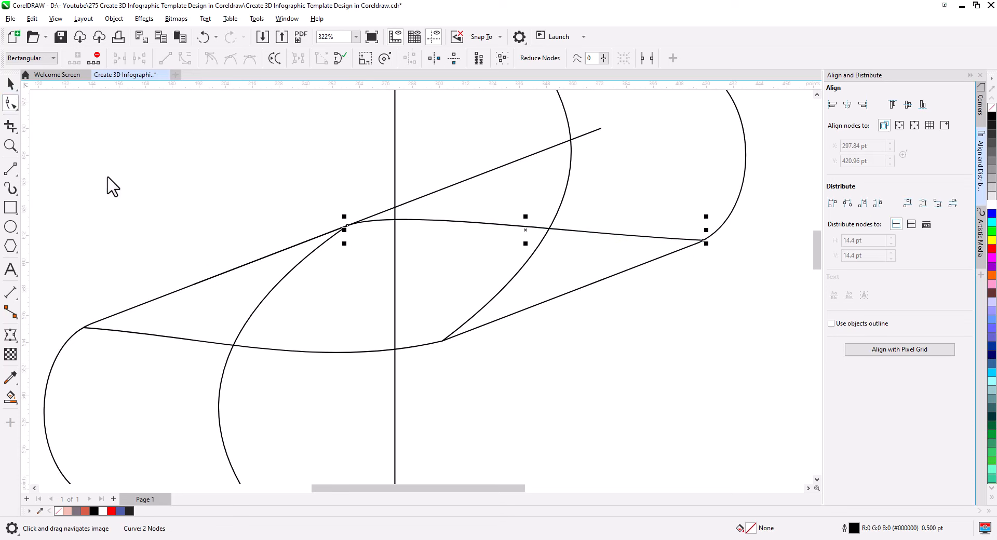
Draw a guide line along the right shape's lower edge and extend it past the tip to about 189 pt wide
click(10, 169)
mouse_move(644, 263)
mouse_down()
mouse_move(516, 322)
mouse_move(503, 317)
mouse_up()
click(10, 84)
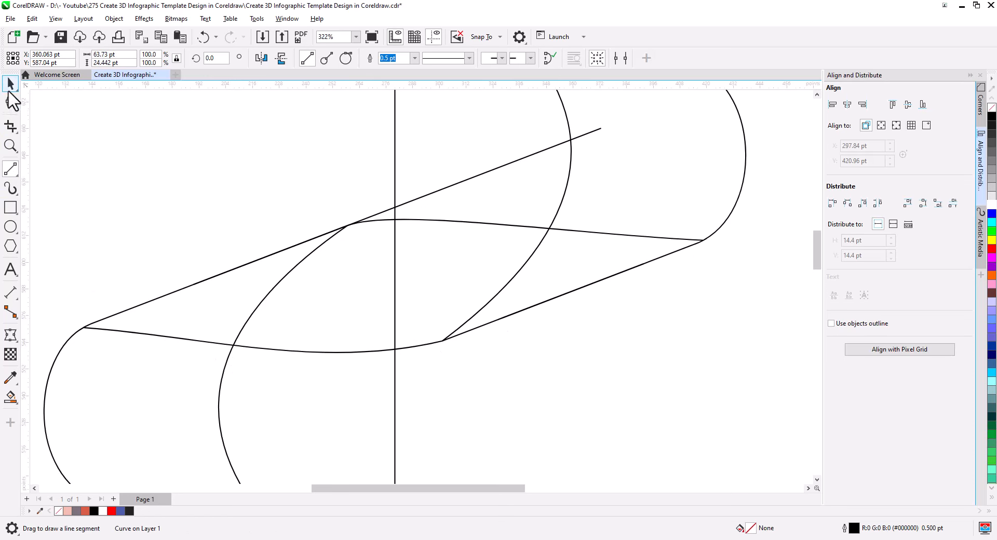
drag(500, 323, 223, 426)
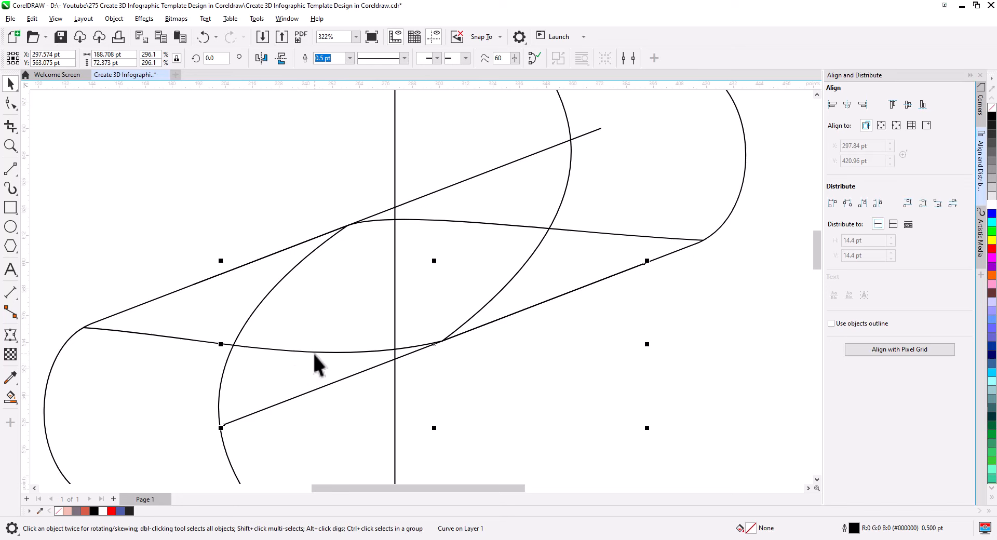
Adjust the lower connecting curve so it leaves the right shape's lower tip tangent to the lower guide line
click(314, 352)
click(11, 105)
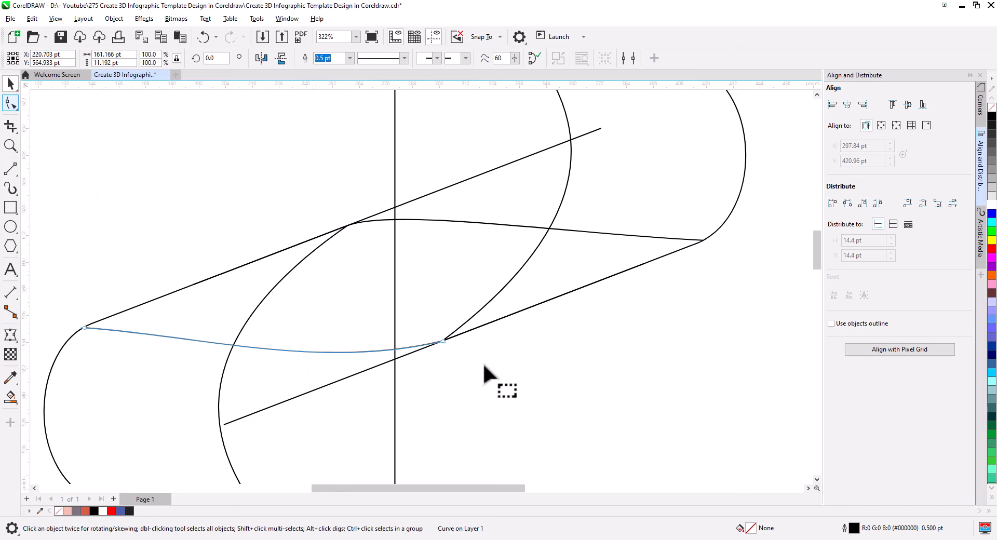
click(443, 341)
drag(321, 369, 394, 358)
click(11, 83)
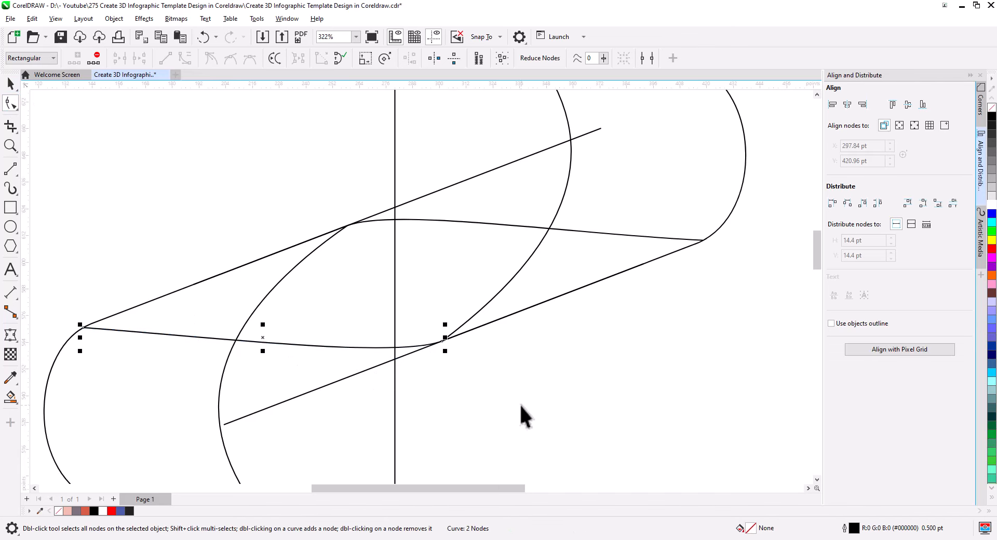
Delete the two straight guide lines
scroll(507, 380, down, 3)
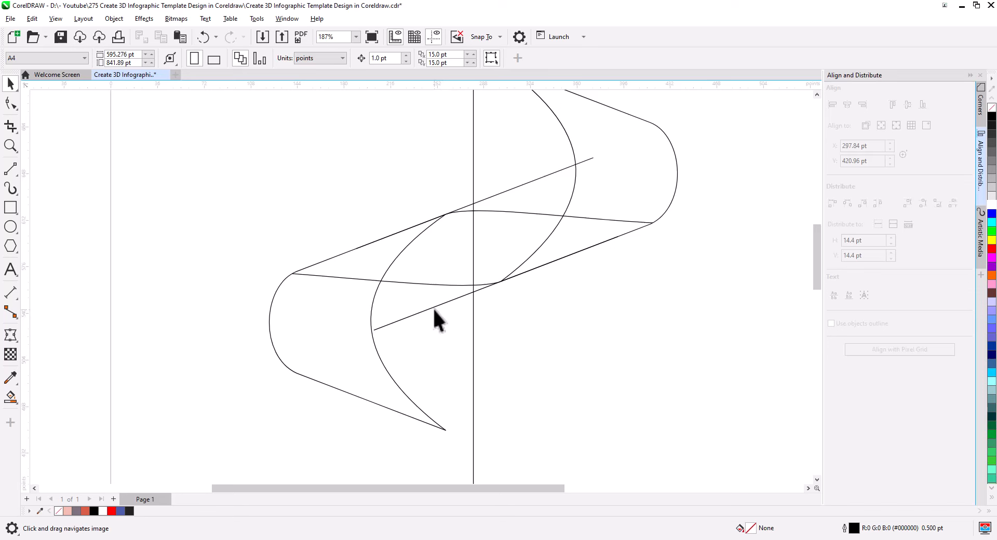
click(433, 308)
key(Delete)
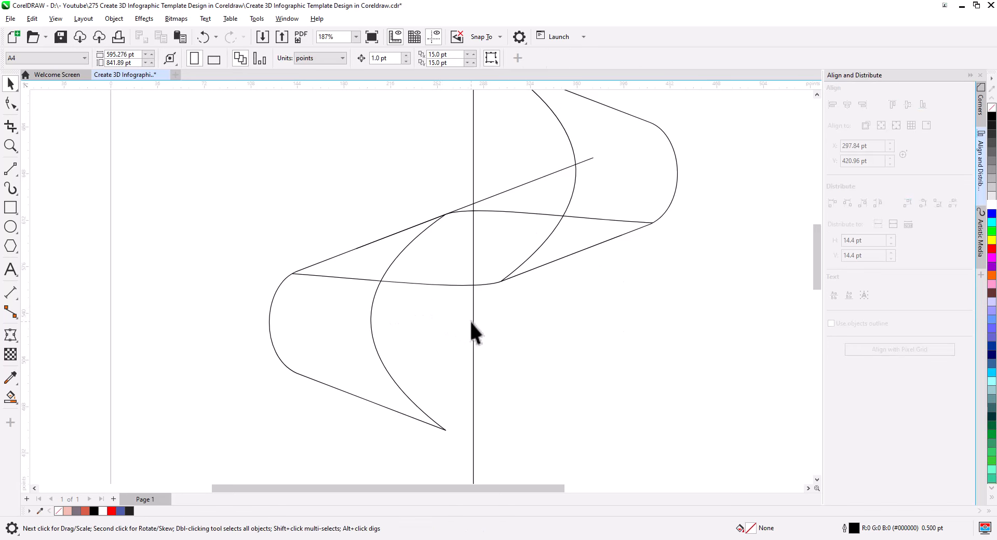
click(549, 174)
key(Delete)
drag(561, 291, 540, 396)
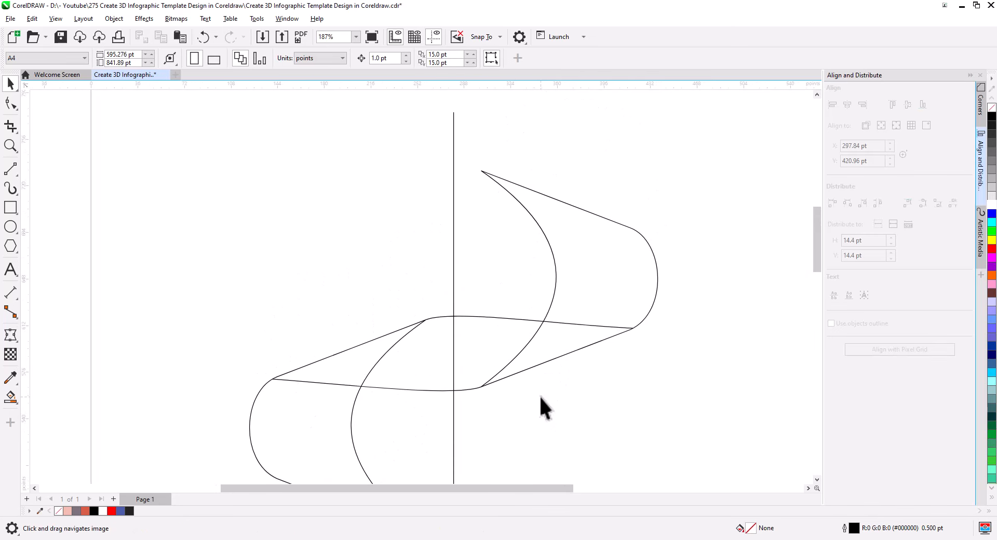
Copy both connecting curves directly above the originals and mirror the copied pair horizontally
click(476, 316)
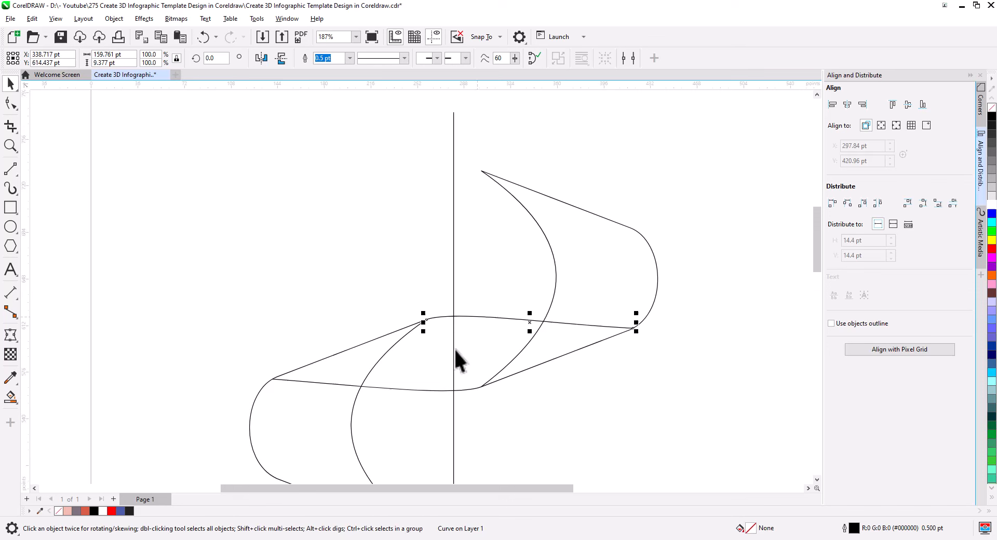
shift+click(420, 388)
drag(420, 388, 424, 280)
click(457, 308)
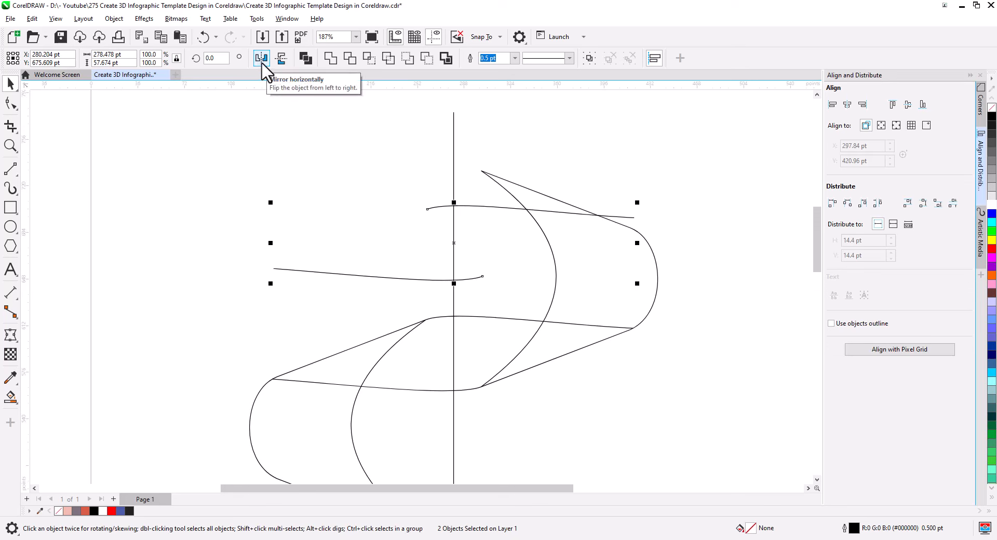
click(285, 63)
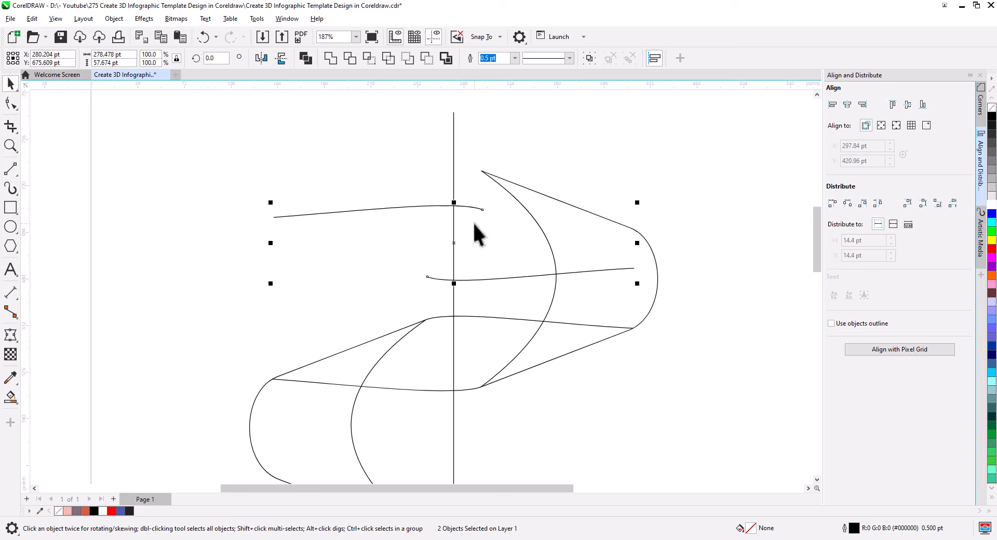
Move the mirrored curve pair up so it meets the right shape's upper tip and outer corner
click(477, 183)
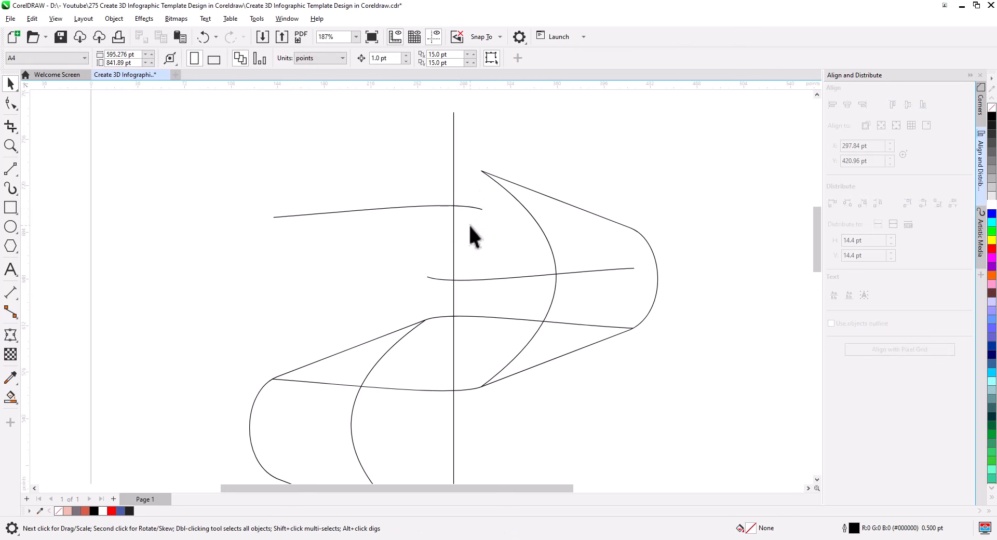
click(475, 207)
shift+click(459, 279)
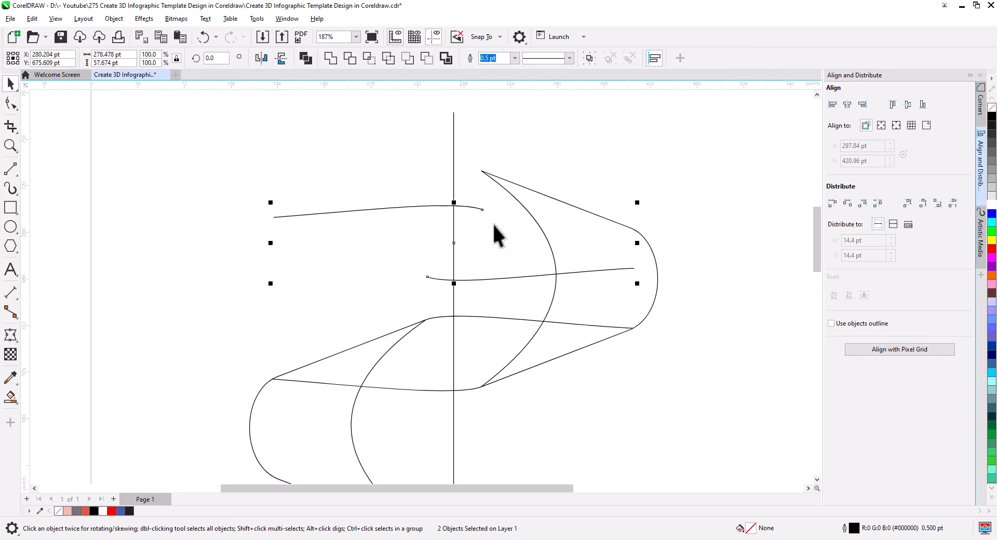
drag(484, 211, 482, 171)
scroll(483, 268, down, 3)
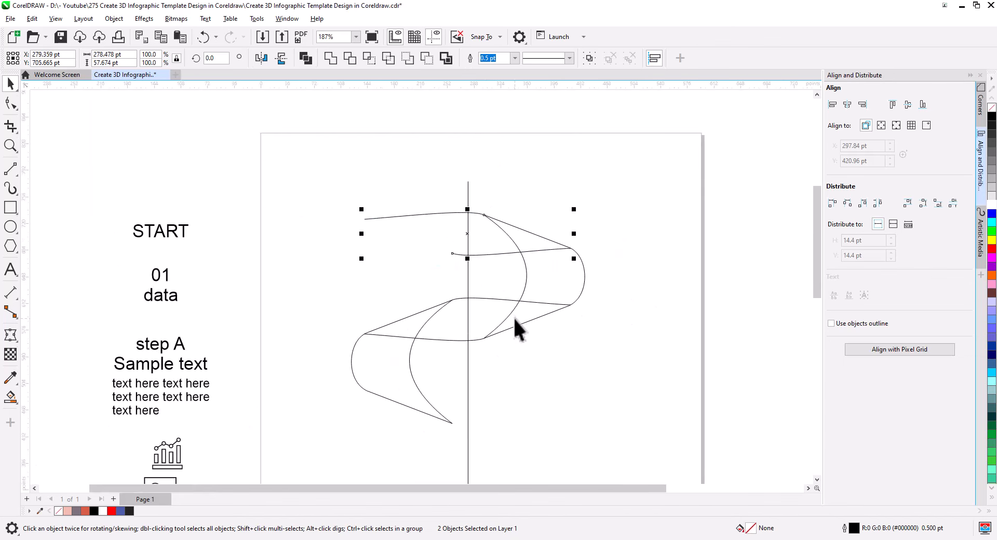
drag(516, 327, 488, 258)
click(546, 296)
Copy all the shapes and connecting curves, without the vertical line, downward to continue the ribbon from the lower left shape
scroll(496, 309, down, 1)
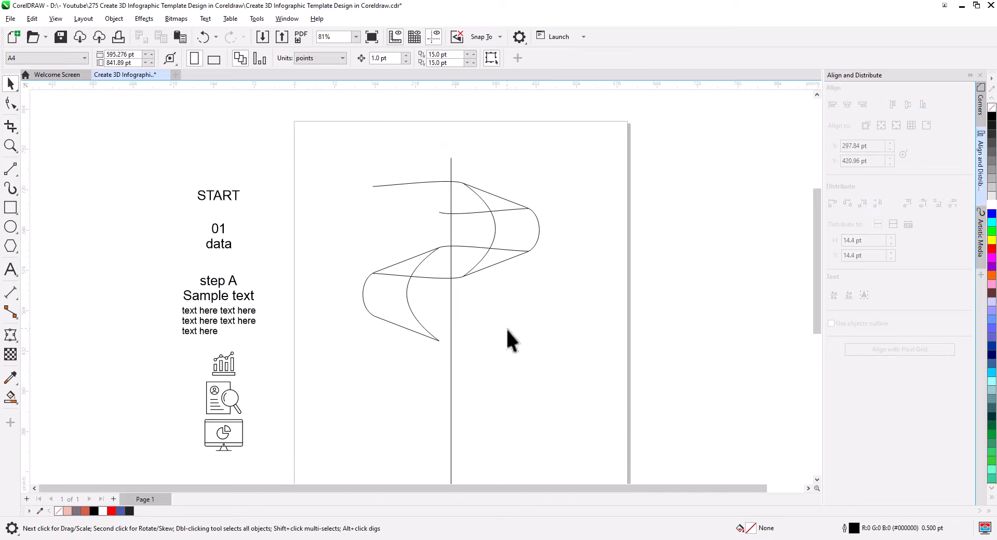
drag(514, 342, 500, 284)
drag(594, 322, 363, 166)
drag(310, 112, 311, 113)
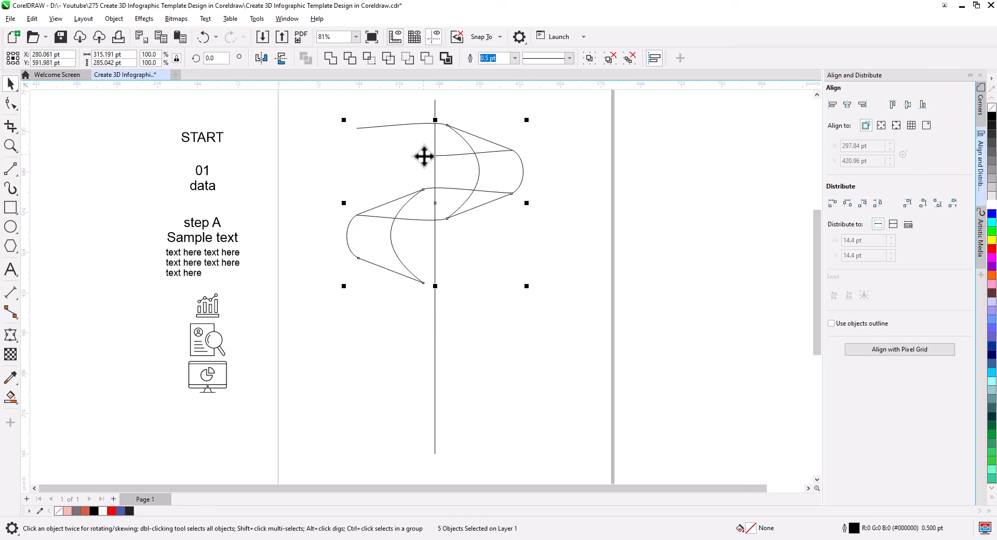
drag(422, 156, 423, 282)
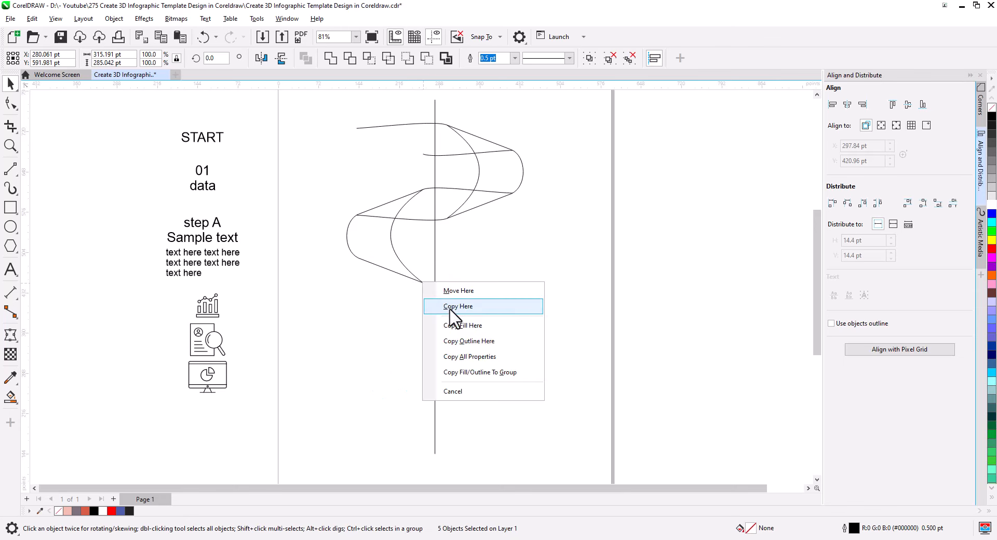
click(457, 307)
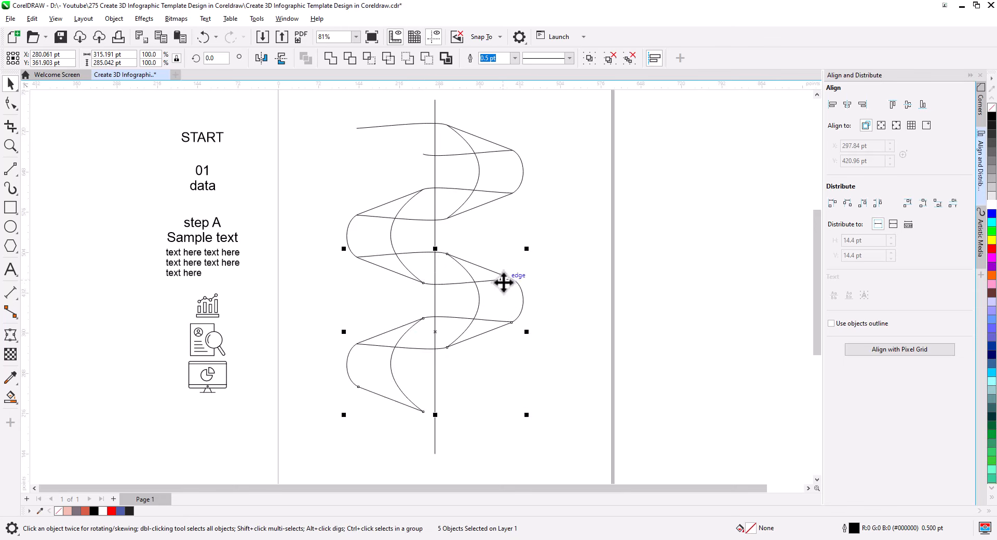
Copy the middle mirrored pair of connecting curves down to the lower tip of the bottom left shape
scroll(526, 346, down, 3)
scroll(475, 310, up, 2)
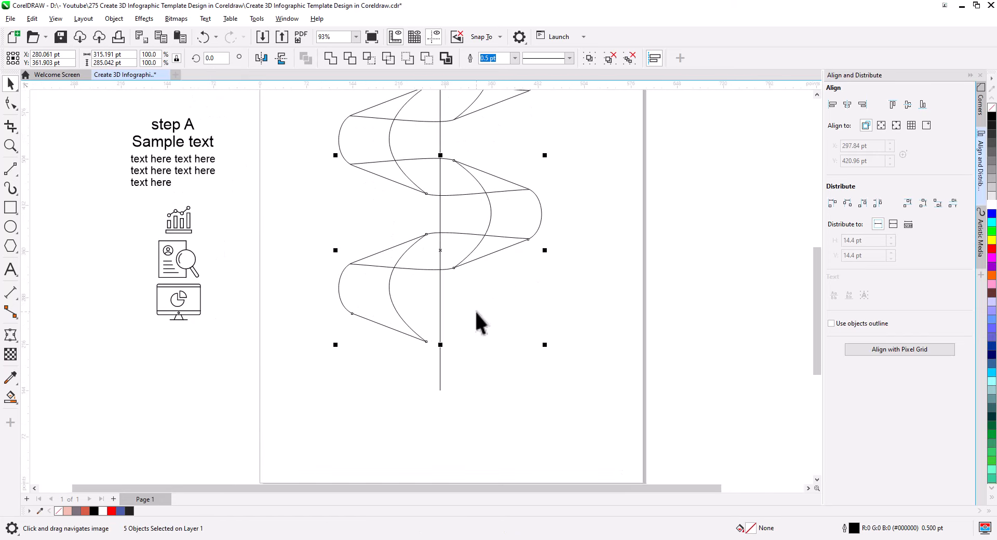
scroll(486, 312, up, 1)
click(490, 330)
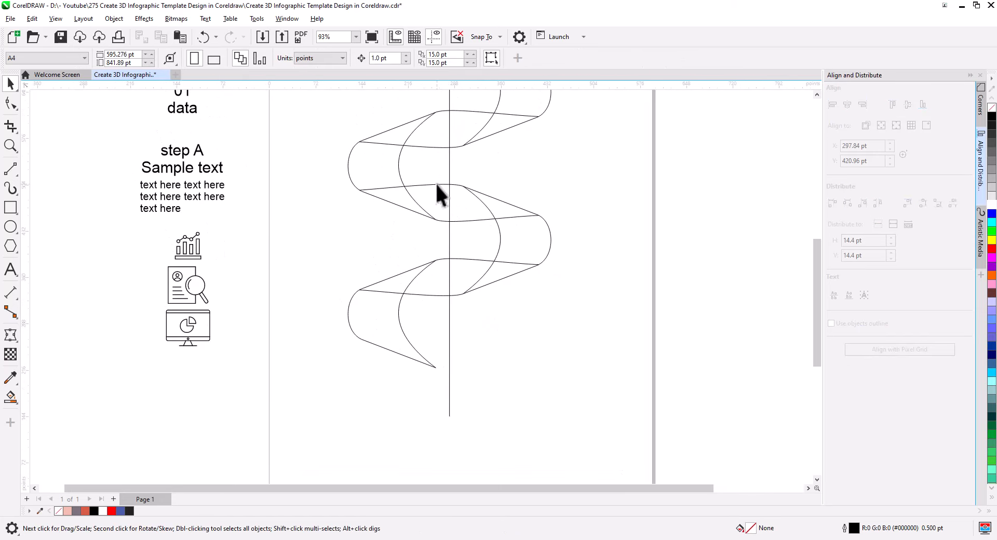
click(435, 185)
shift+click(457, 220)
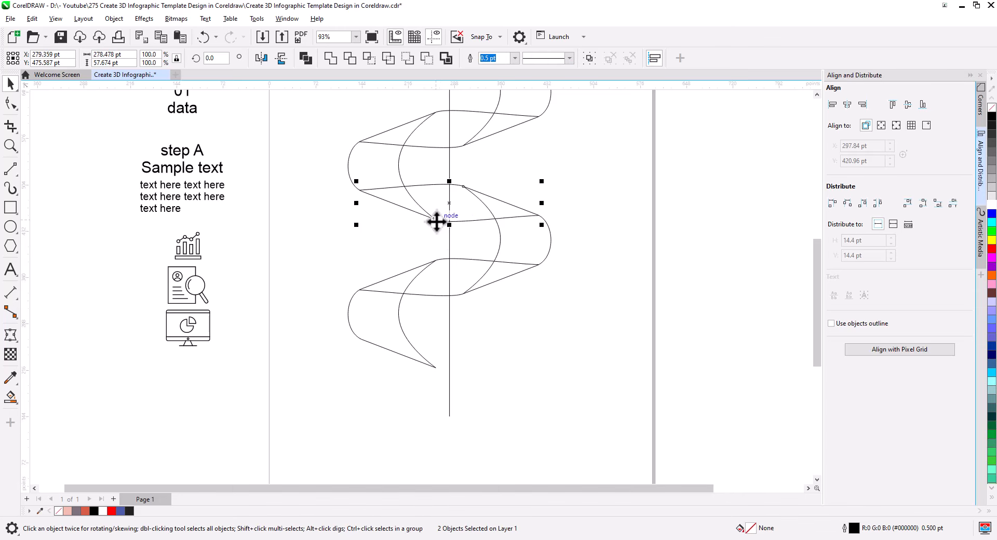
drag(438, 218, 439, 368)
click(473, 395)
click(458, 383)
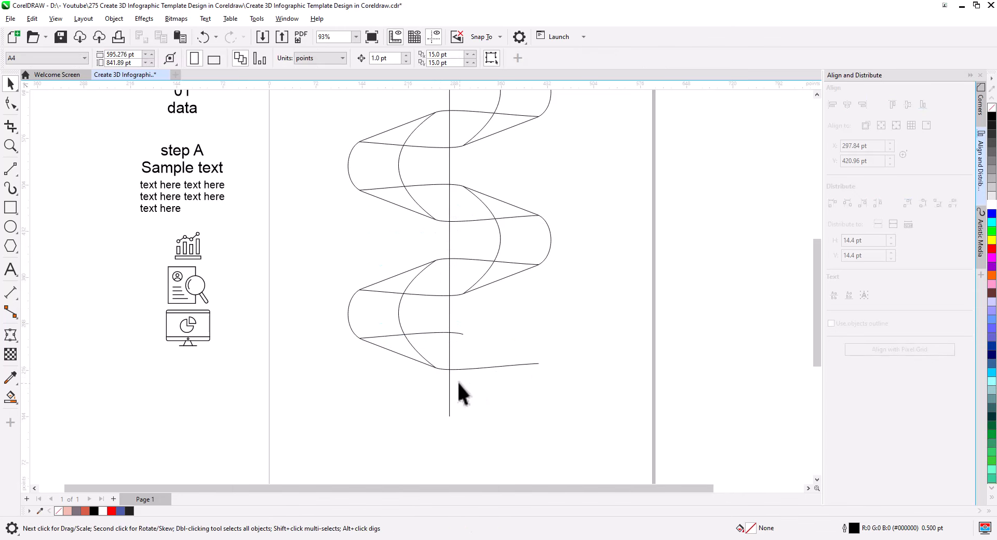
scroll(457, 381, up, 3)
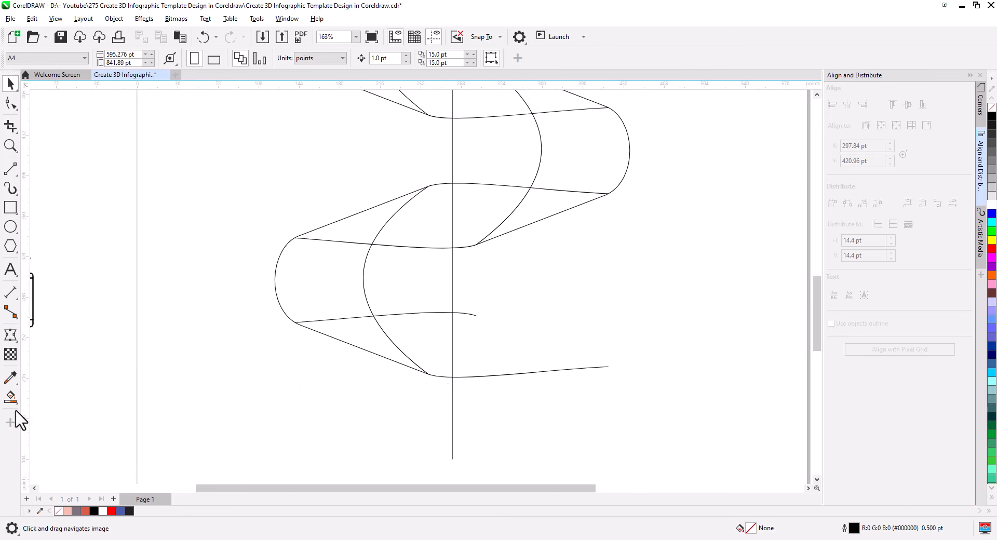
Smart Fill both halves of the three lower ribbon overlaps with blue (C80 M71 Y0 K0) and a 0.5 pt outline
click(12, 399)
click(60, 416)
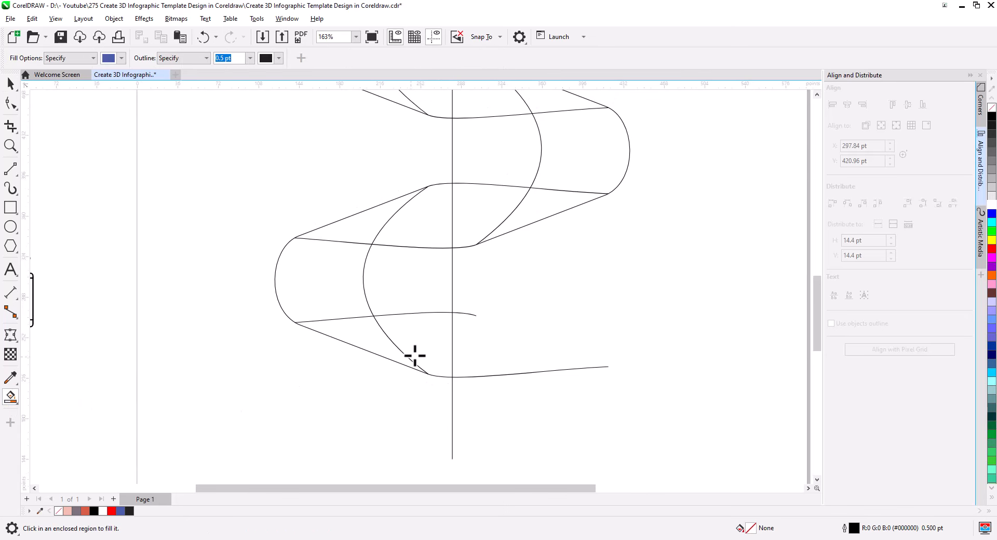
click(434, 338)
click(445, 234)
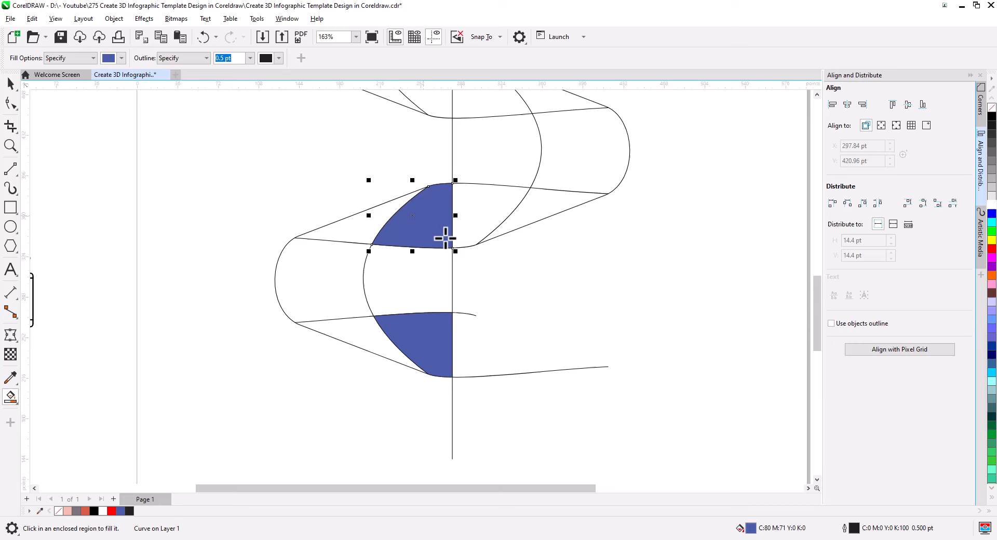
click(470, 217)
drag(471, 226, 457, 383)
click(420, 245)
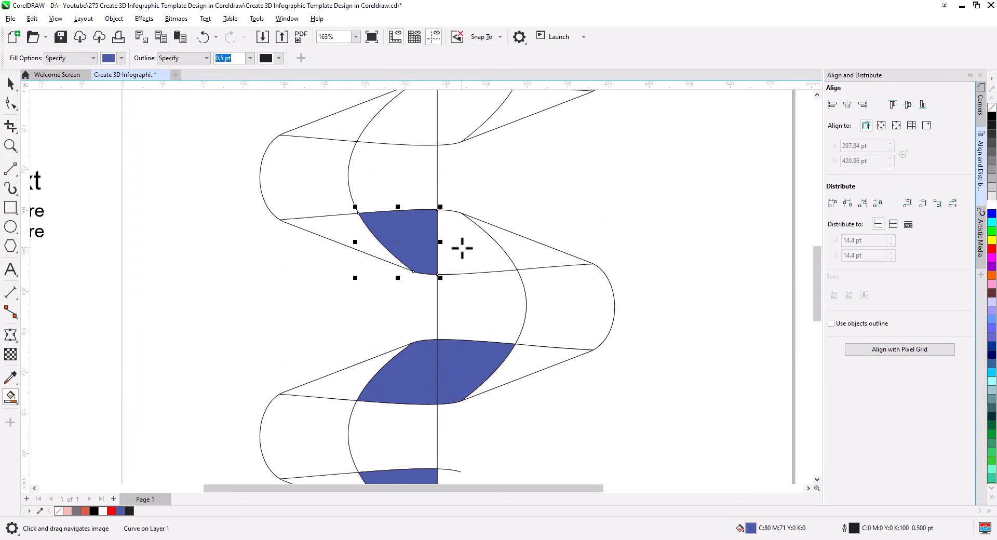
click(460, 248)
Smart Fill both halves of the second overlap from the top and the topmost overlap right of the vertical line with the same blue
drag(447, 247, 456, 337)
scroll(423, 283, up, 3)
click(416, 257)
click(468, 259)
click(450, 196)
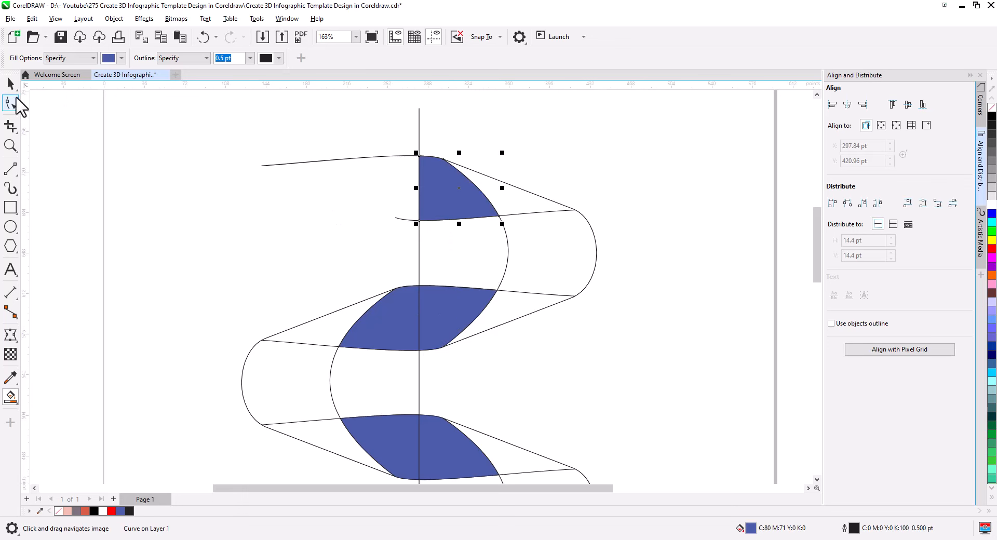
Delete the connecting curves around the top right bend and the one entering the upper left bend from above
click(11, 83)
click(395, 218)
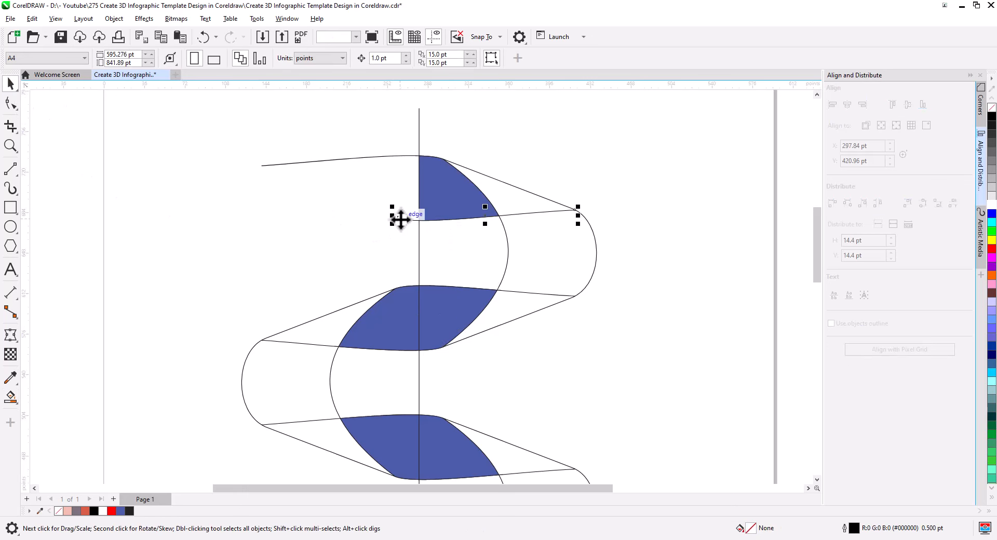
key(Delete)
click(347, 159)
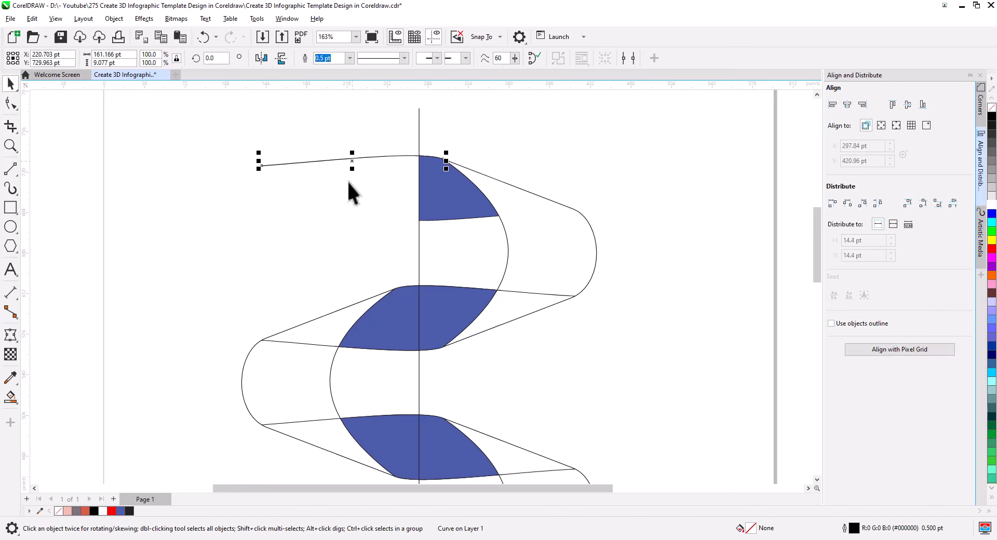
key(Delete)
click(533, 293)
key(Delete)
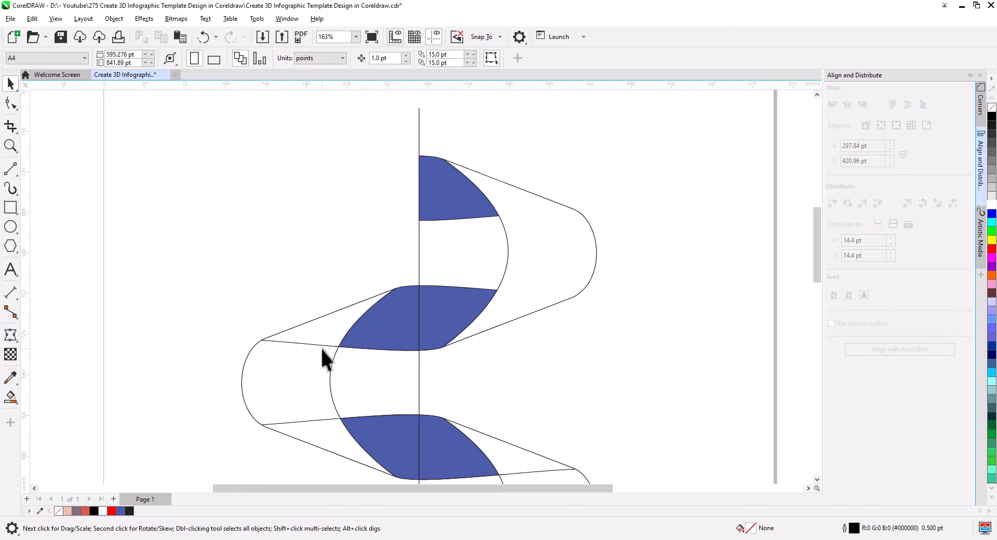
click(319, 345)
key(Delete)
Delete the connecting curves below the upper left bend, on both sides of the lower right bend, and above the lower left bend
drag(496, 400, 490, 194)
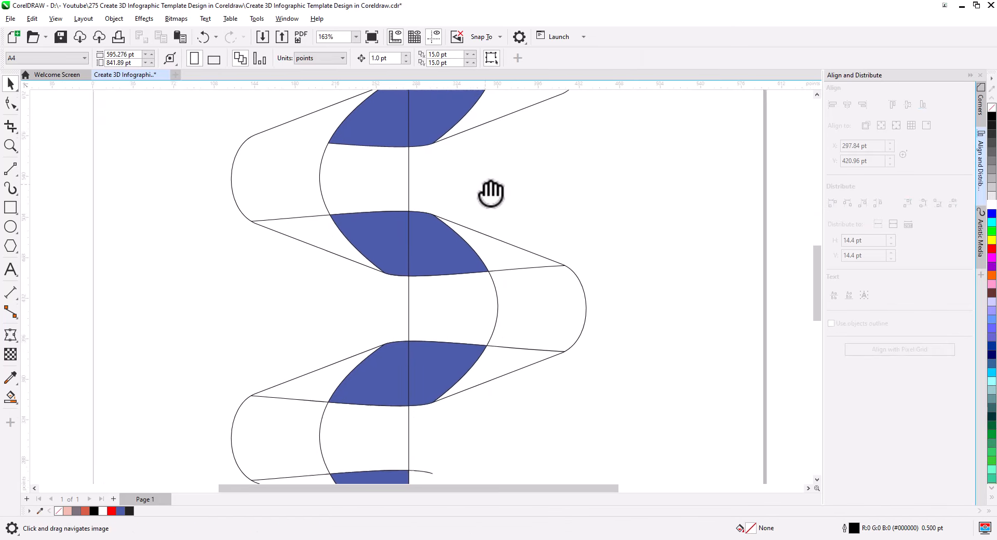
click(305, 213)
key(Delete)
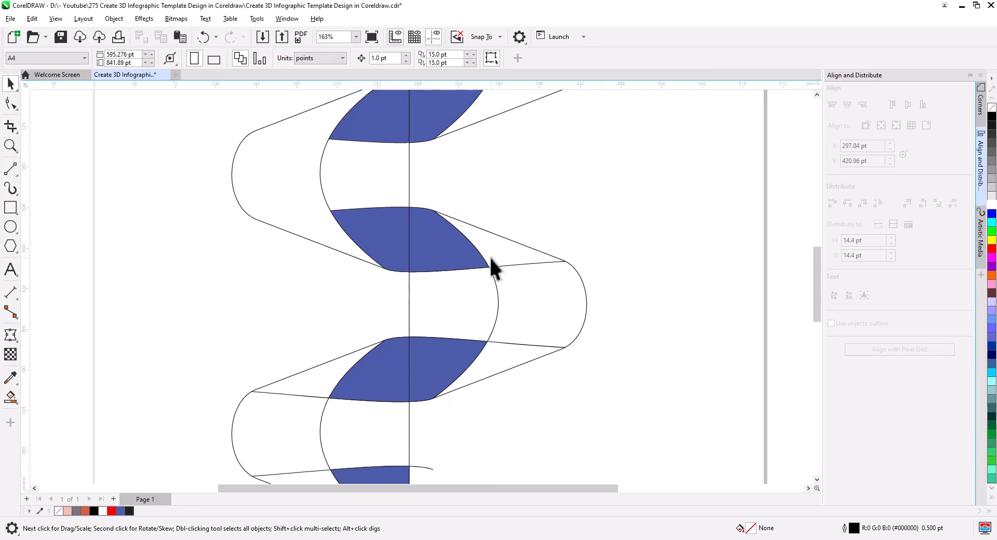
click(512, 265)
key(Delete)
click(539, 346)
key(Delete)
click(298, 396)
key(Delete)
Delete the two leftover connecting curves at the lower end of the ribbon
drag(477, 432, 505, 295)
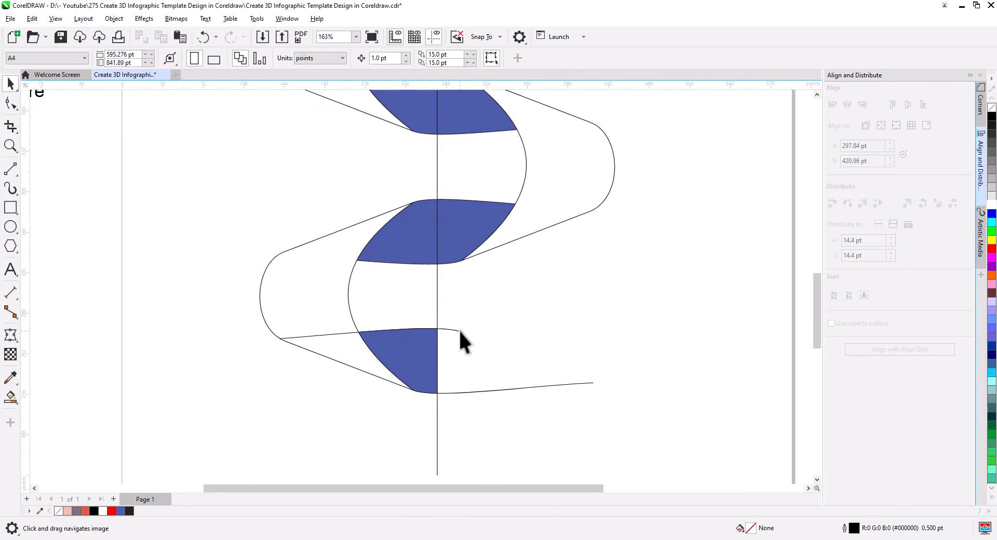
click(459, 329)
key(Delete)
click(510, 389)
key(Delete)
Smart Fill the four outer ribbon bends with a lighter blue (C39 M31 Y0 K0), keeping the 0.5 pt outline
scroll(478, 385, down, 2)
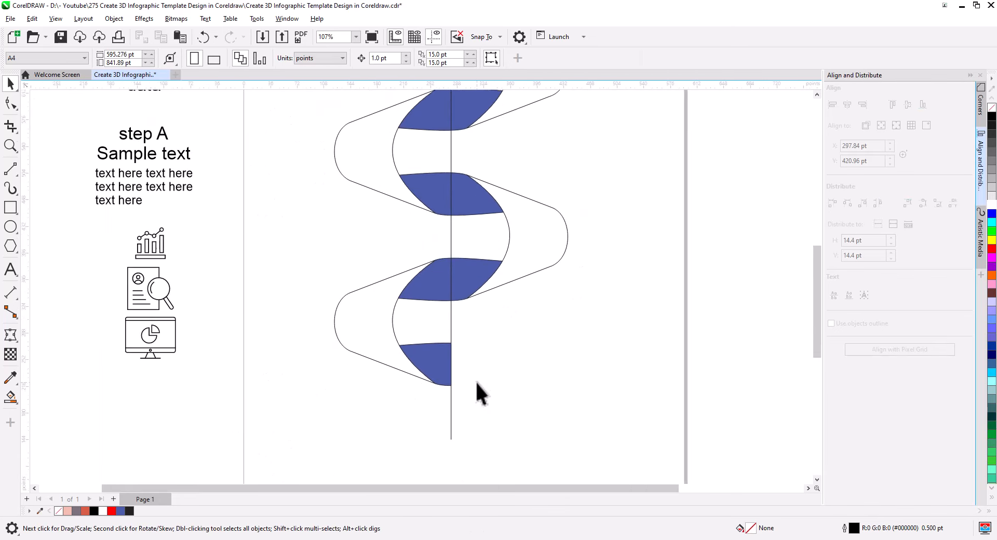
mouse_move(497, 369)
mouse_down()
mouse_move(483, 418)
mouse_move(492, 385)
mouse_up()
scroll(483, 405, down, 2)
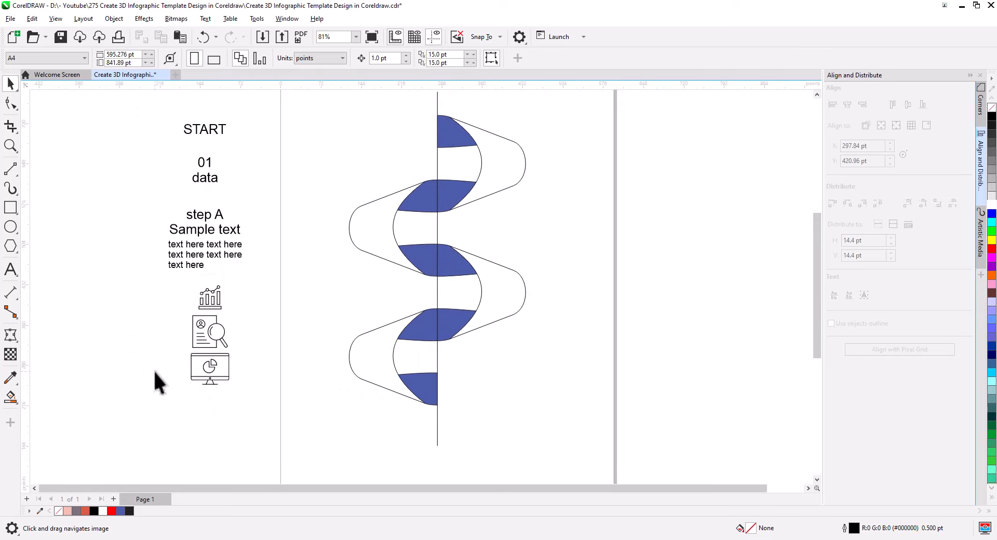
click(11, 398)
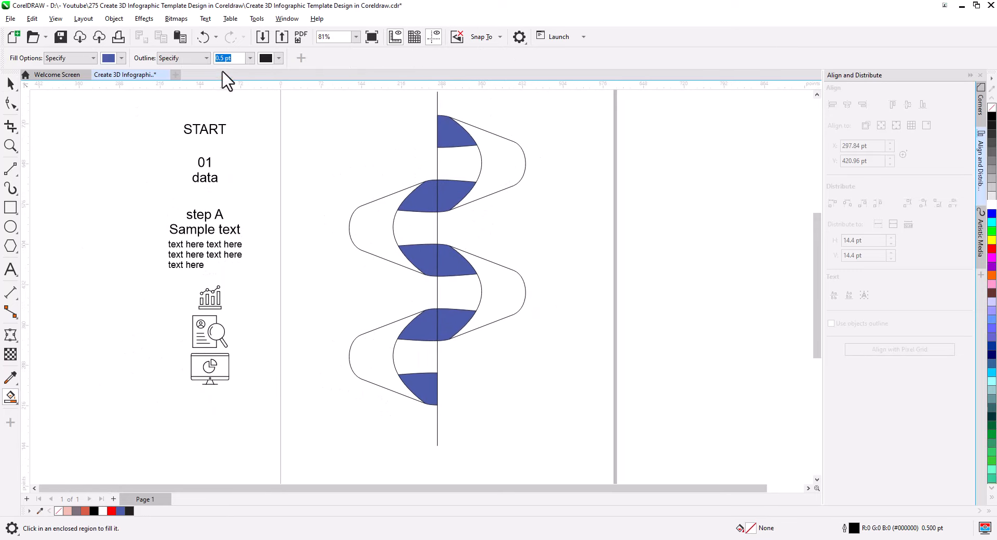
click(121, 58)
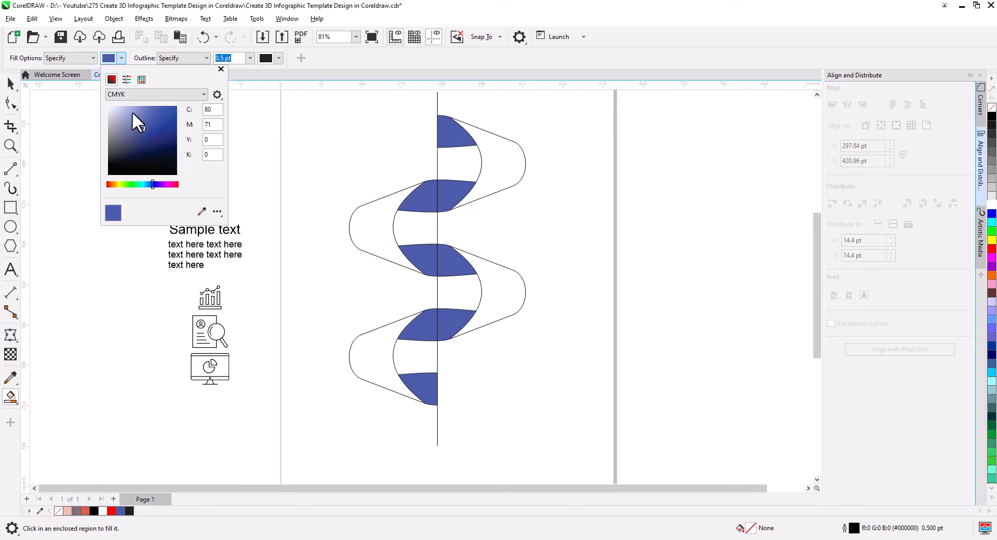
click(133, 113)
click(500, 163)
click(491, 166)
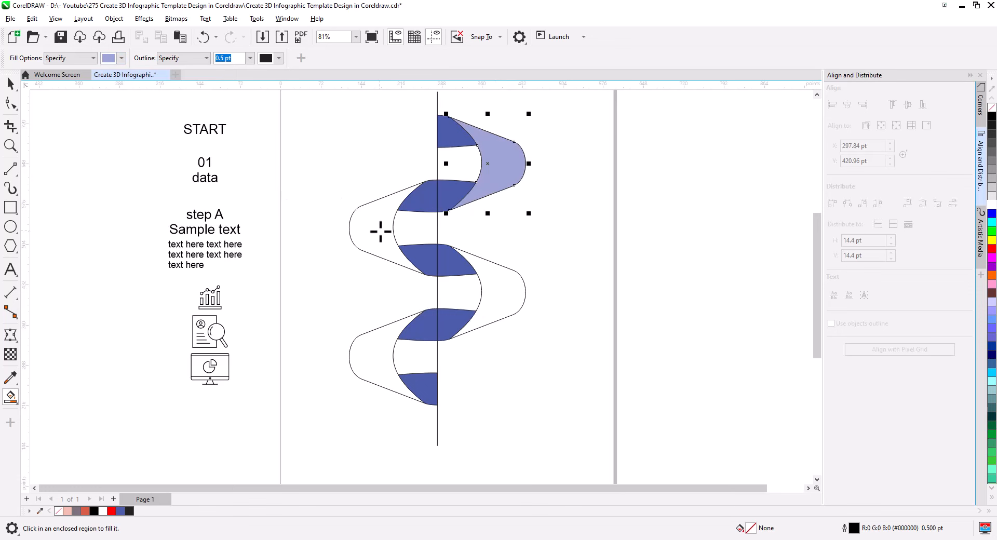
click(381, 232)
click(473, 305)
click(371, 348)
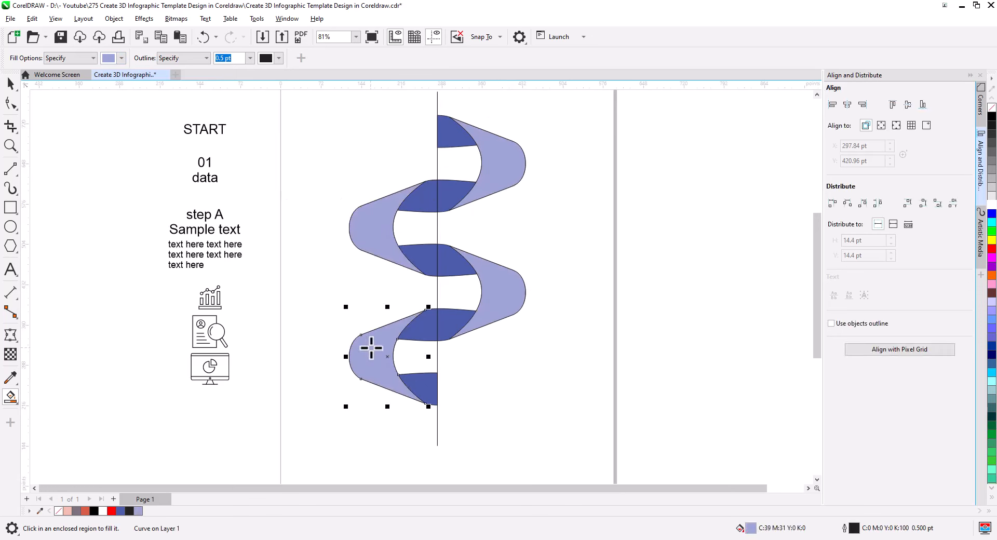
Remove the original outline shapes beneath the four light blue bends by cutting the bends, deleting the outlines and pasting the bends back
click(10, 84)
click(507, 289)
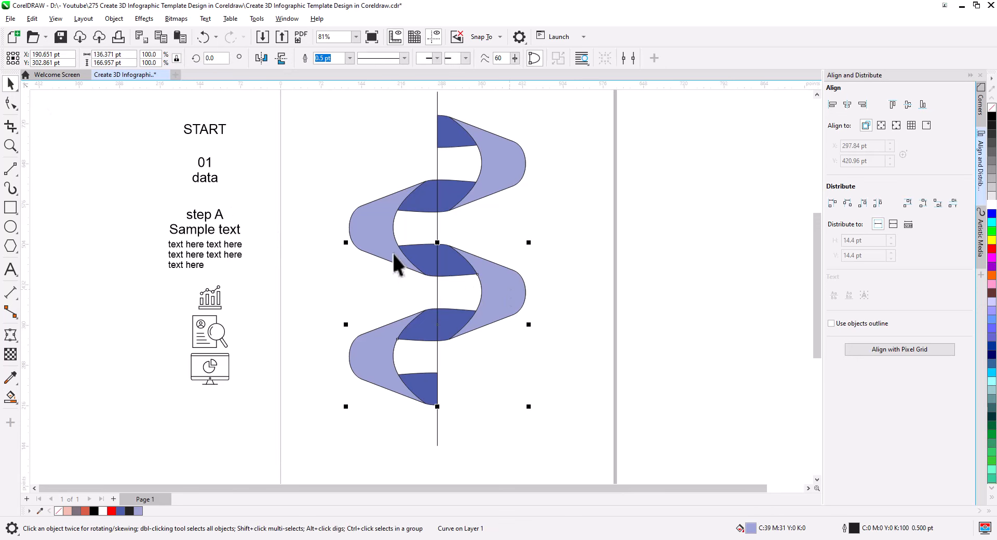
shift+click(464, 194)
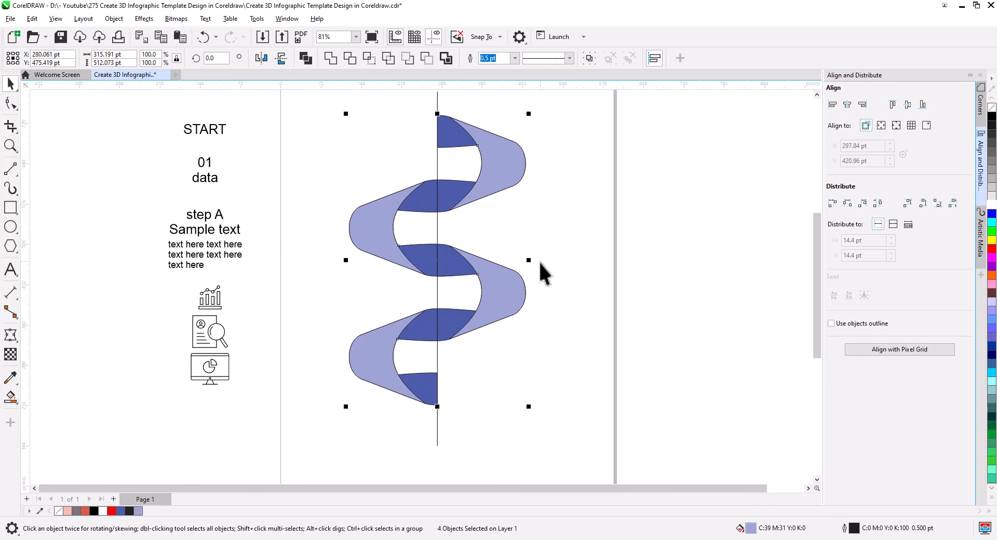
key(Delete)
click(526, 298)
key(Delete)
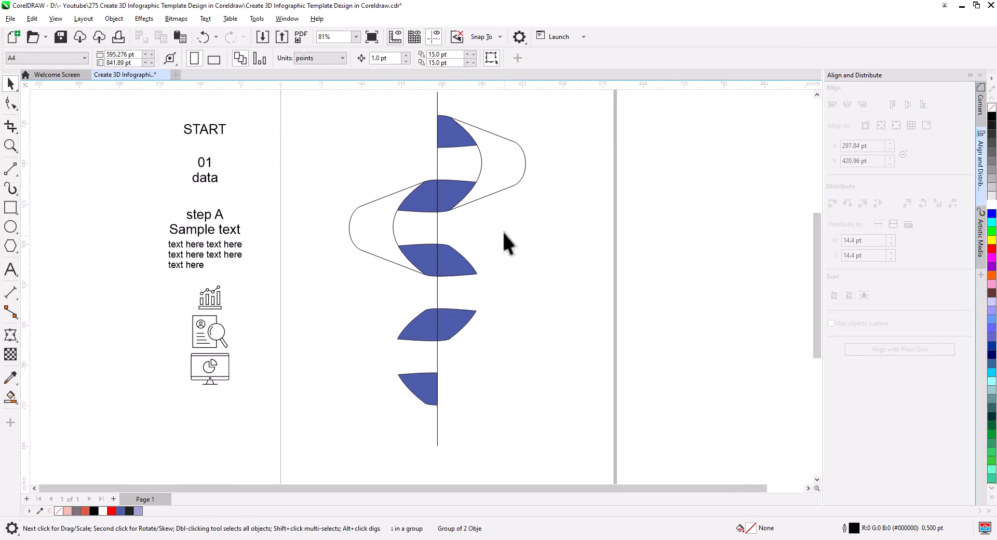
click(514, 183)
key(Delete)
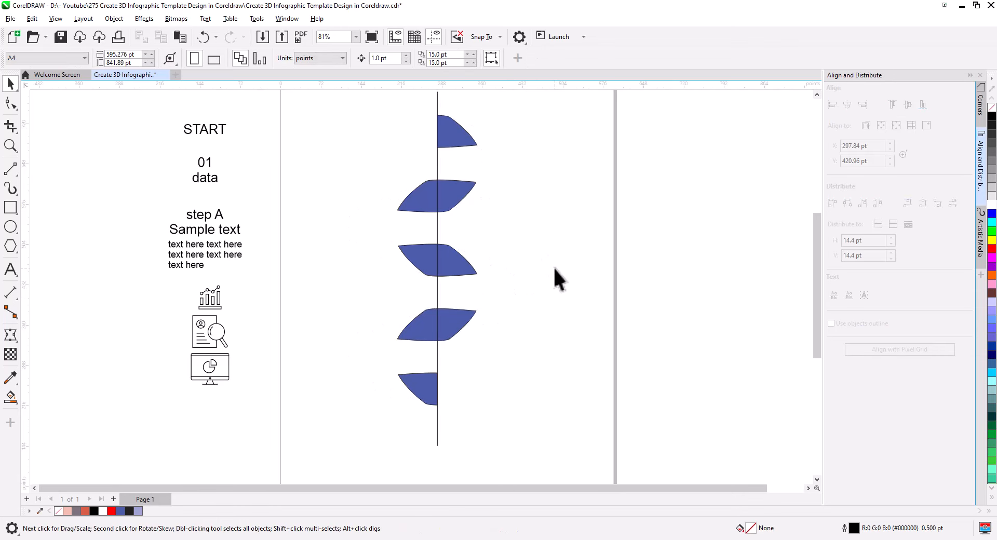
key(ctrl+z)
key(Escape)
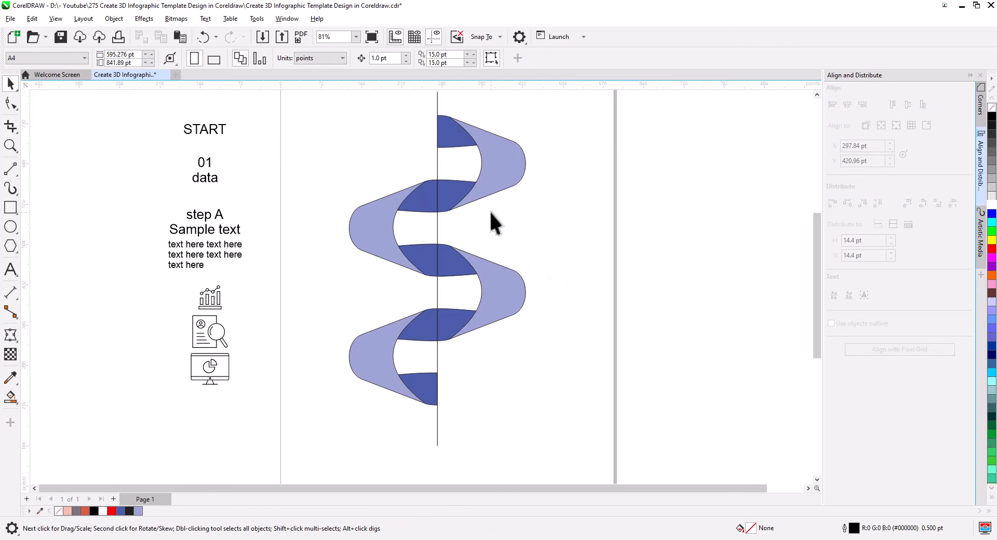
Fill the top right bend and the topmost overlap segment with light pink (#F0BCAD)
drag(491, 212, 509, 294)
scroll(495, 284, up, 1)
click(480, 228)
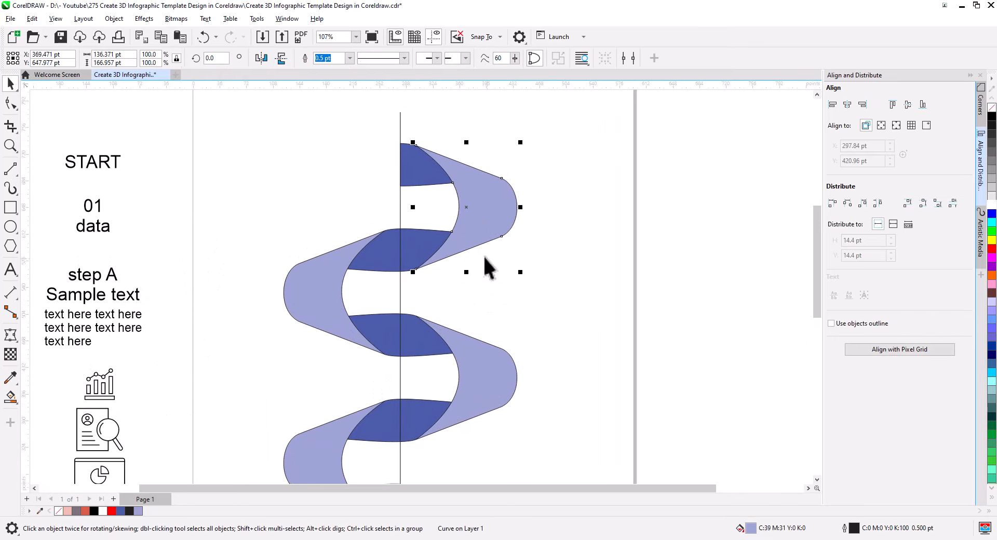
shift+click(420, 170)
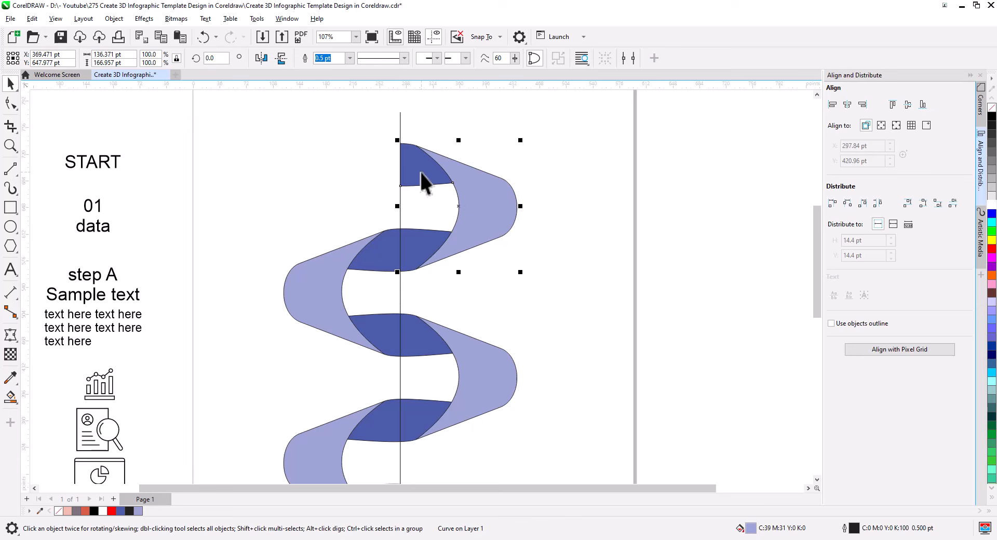
click(68, 512)
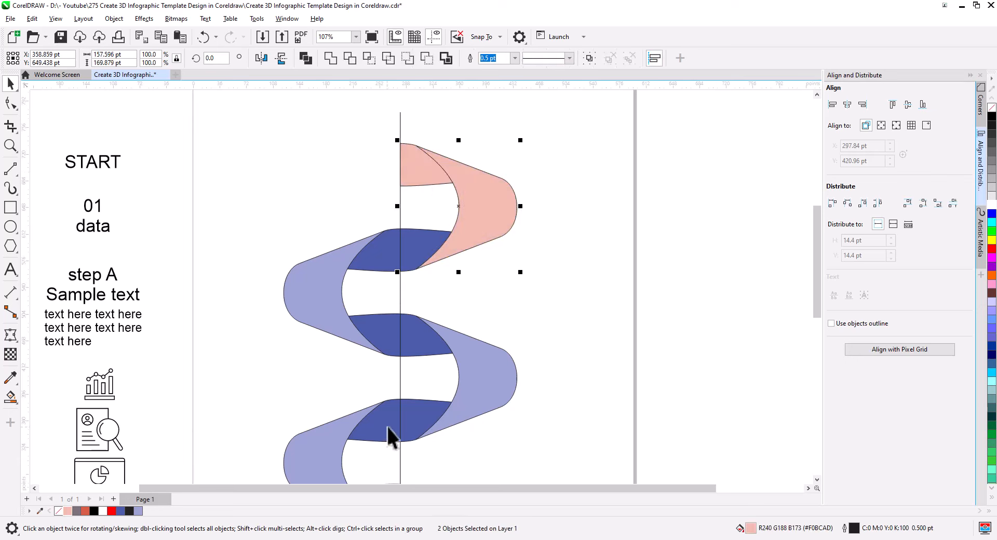
click(522, 313)
Weld the two halves of each of the three dark blue overlap segments that cross the vertical line
click(387, 256)
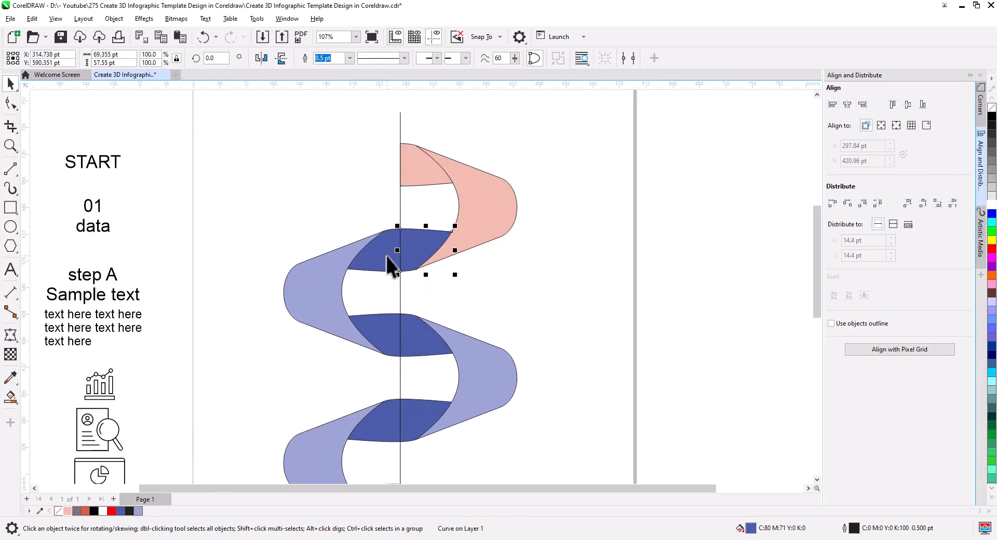
shift+click(387, 255)
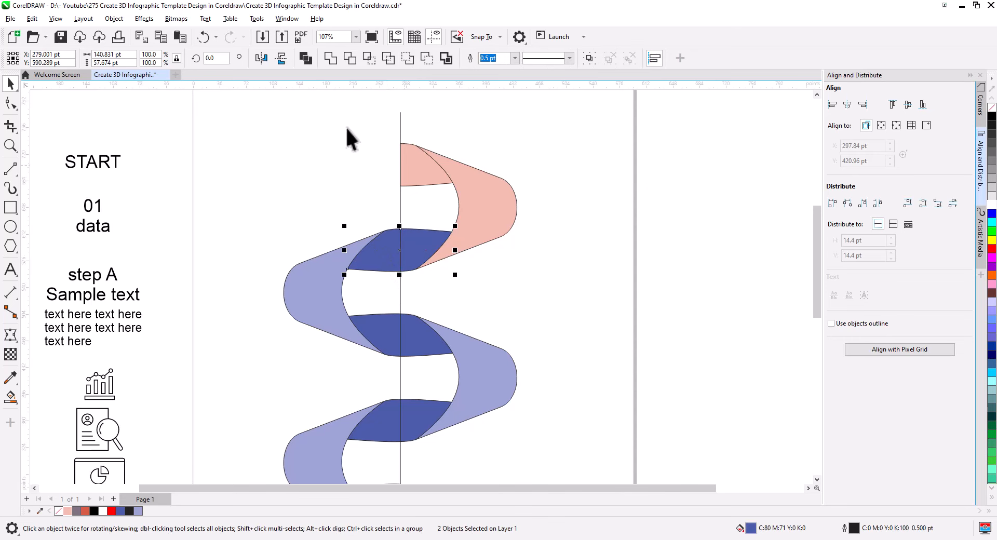
scroll(512, 328, down, 3)
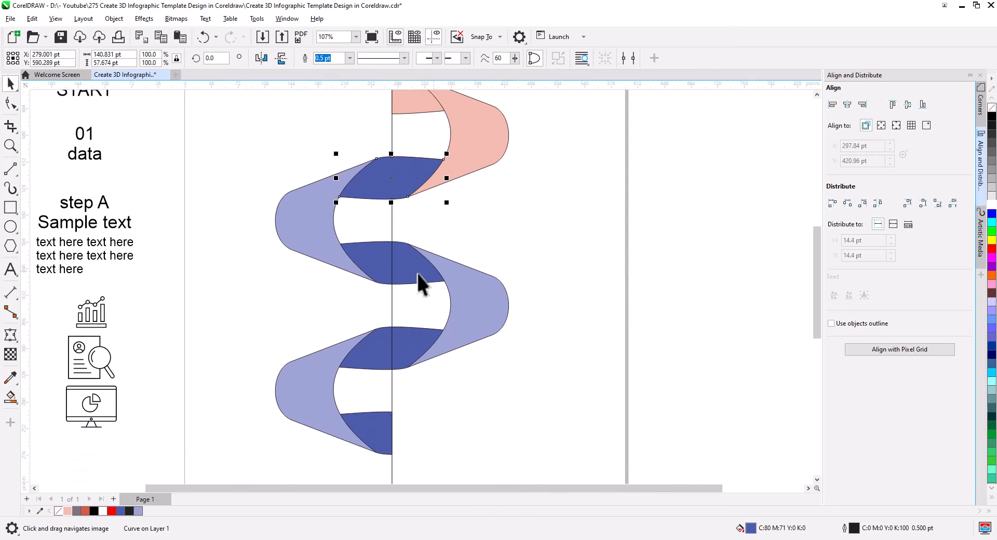
click(366, 264)
shift+click(406, 268)
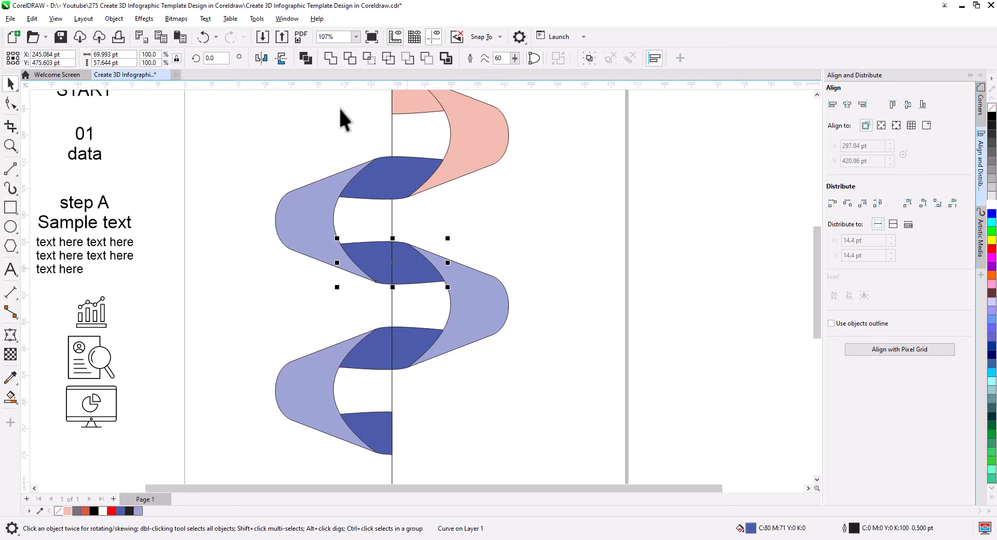
click(332, 59)
click(457, 224)
click(413, 334)
shift+click(385, 354)
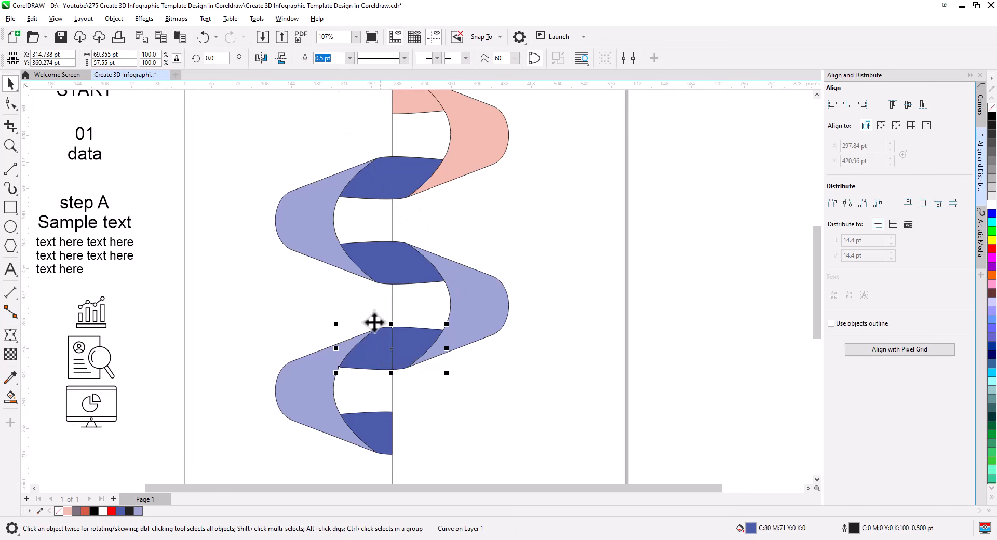
click(335, 59)
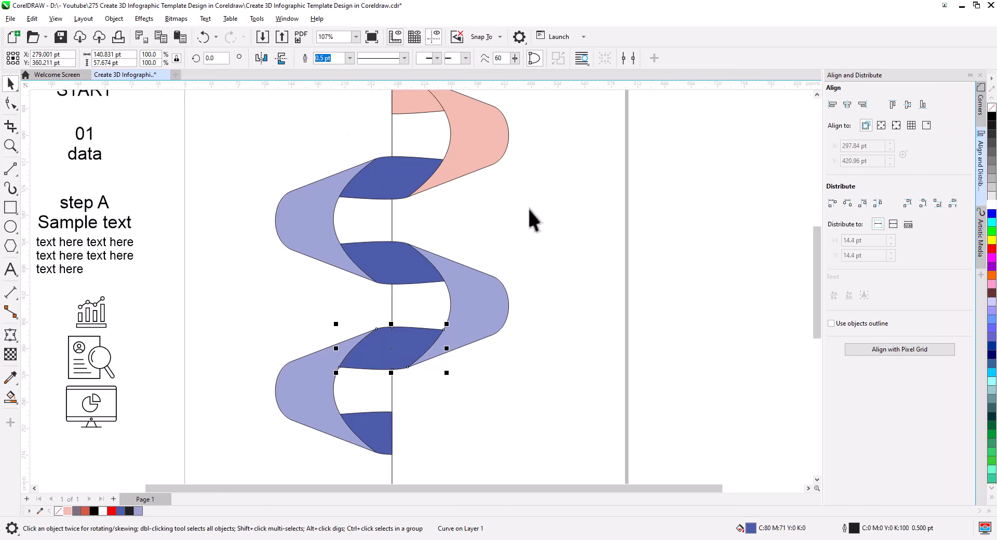
click(528, 207)
Fill the upper left bend, the lower right bend and the two upper welded overlap segments with greyish purple
click(412, 262)
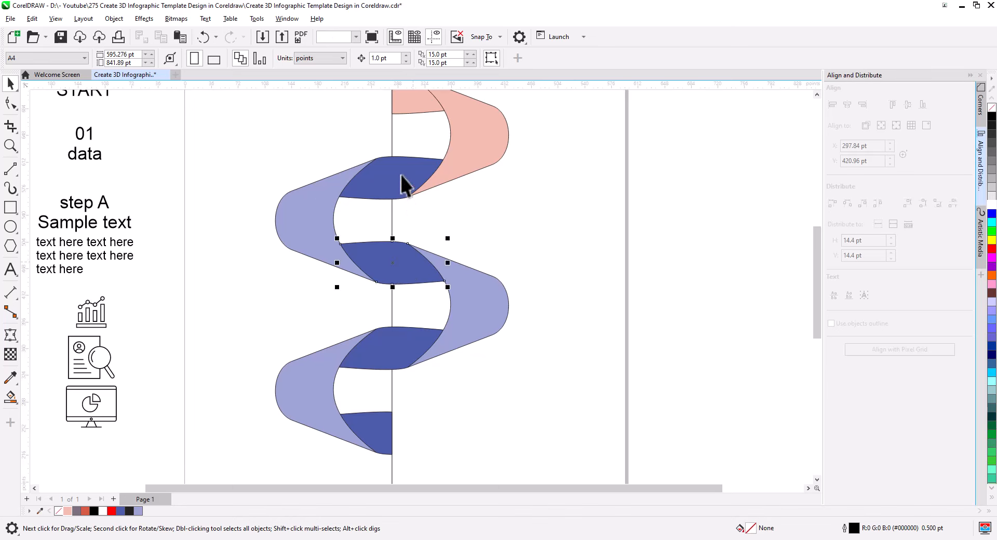
shift+click(314, 211)
shift+click(474, 325)
shift+click(309, 385)
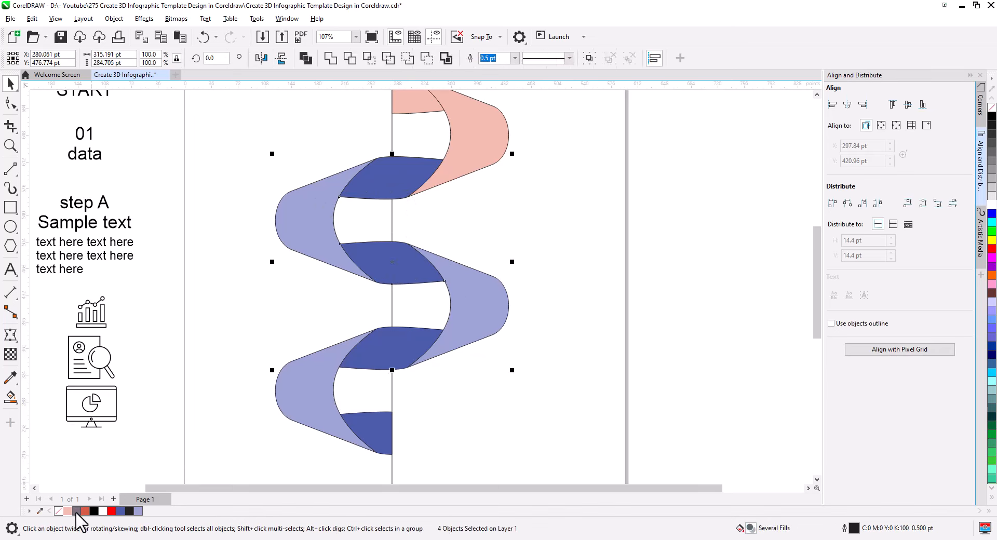
click(76, 512)
click(497, 381)
Fill the lower left bend, the lowest welded overlap segment and the bottom end segment with orange-red
click(403, 345)
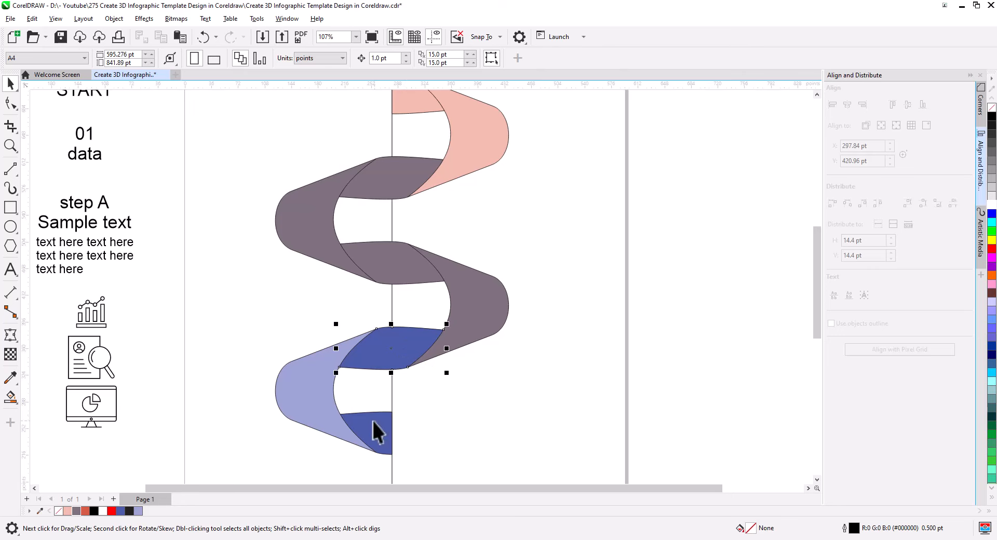
click(85, 511)
click(503, 381)
scroll(503, 316, up, 3)
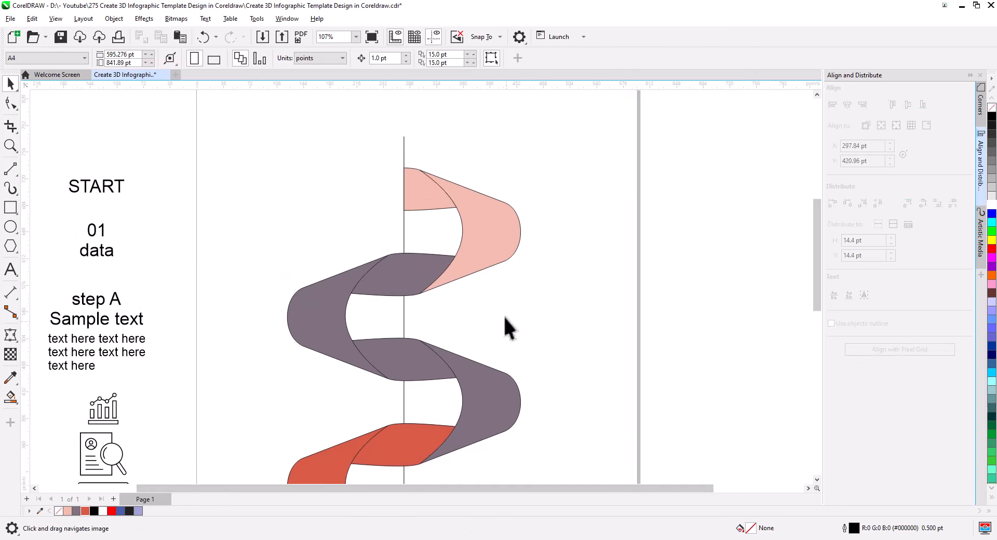
mouse_move(487, 280)
mouse_down()
mouse_move(507, 318)
mouse_move(501, 328)
mouse_up()
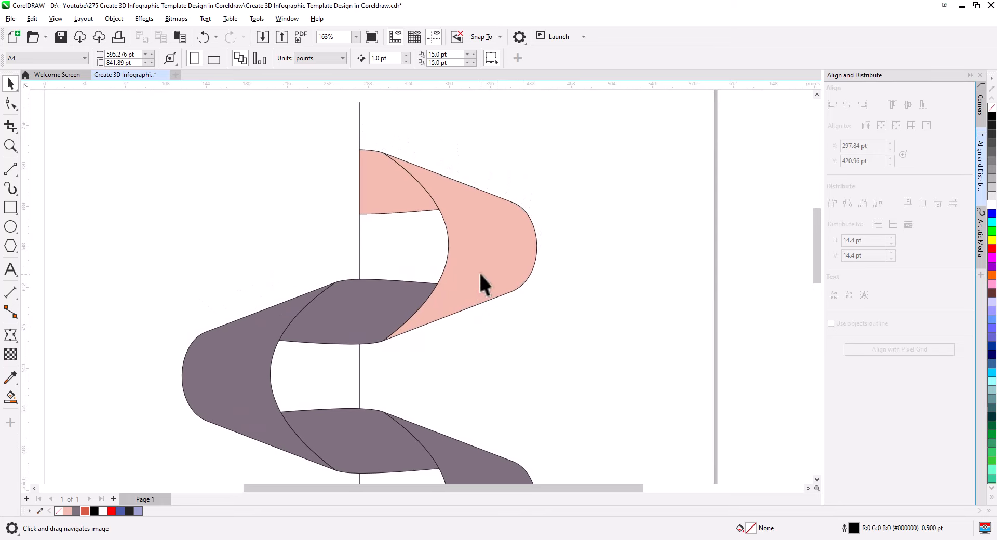
Apply a vertical linear fountain fill to the top right bend, with light pink at both ends
click(439, 312)
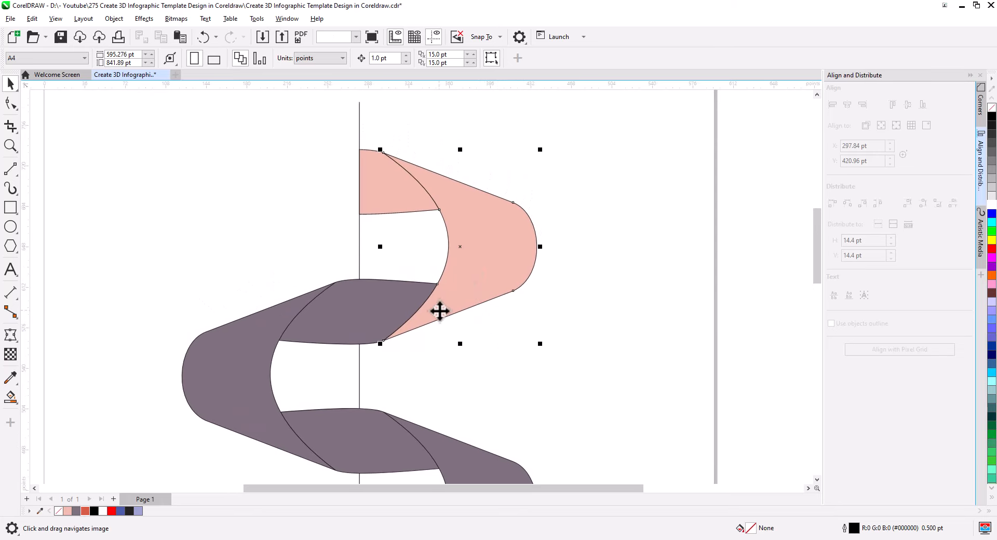
click(11, 398)
click(51, 403)
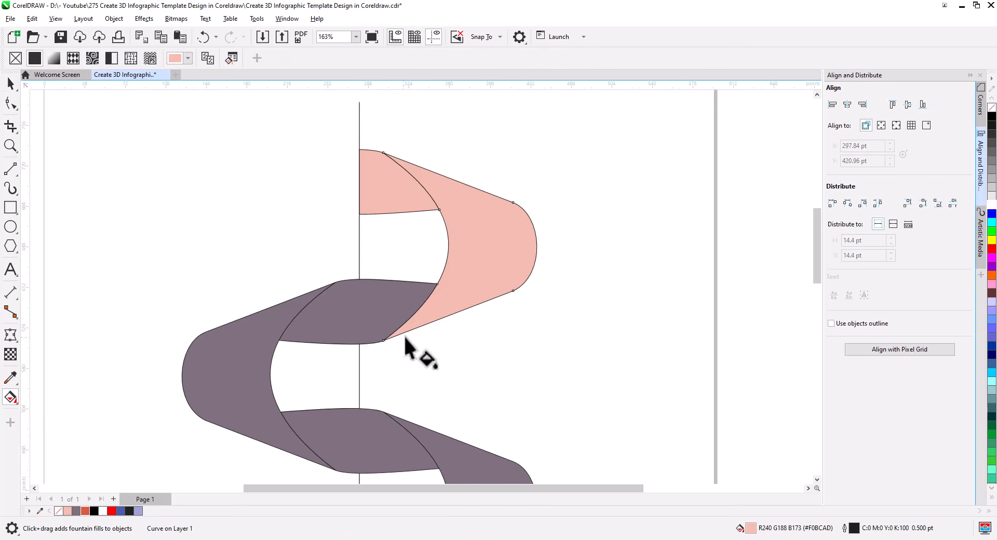
drag(443, 329, 442, 166)
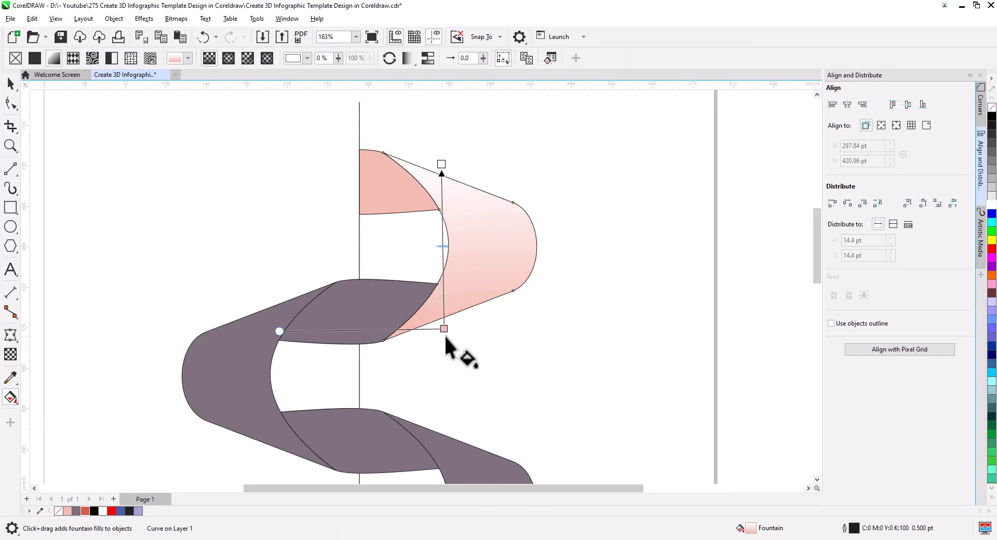
drag(69, 509, 441, 165)
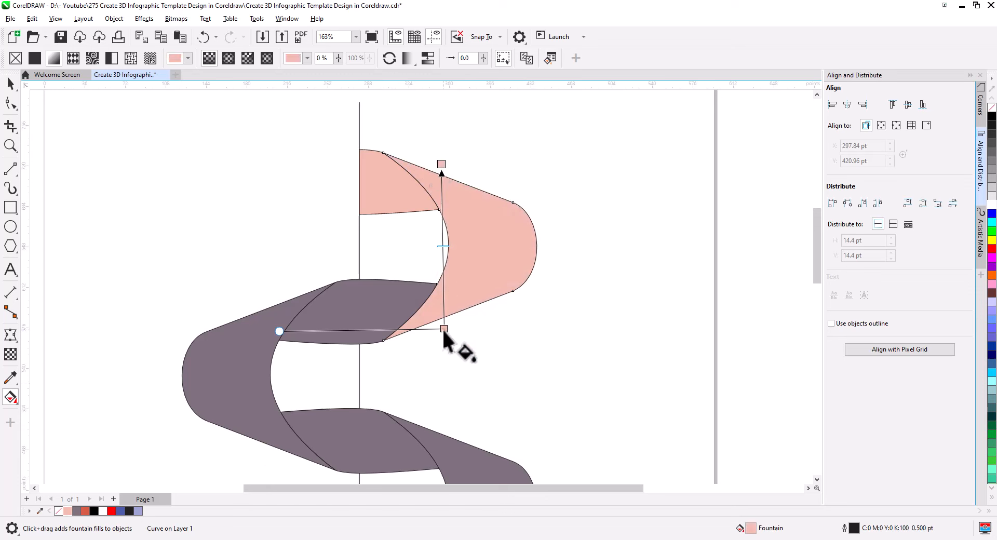
Set the lower colour of the top right bend's gradient to brown (#8C4A38) and shorten the gradient from its pink end
click(444, 330)
click(470, 322)
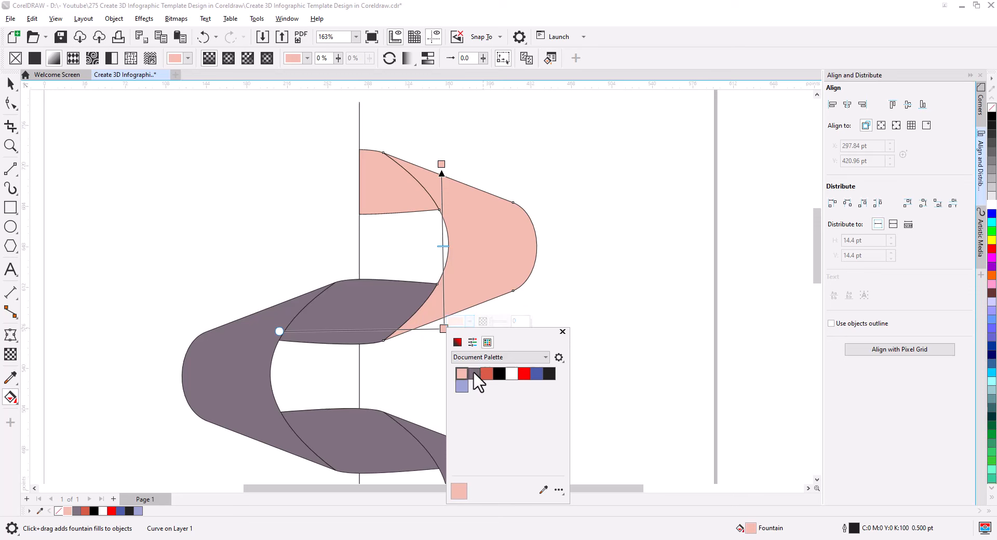
click(458, 343)
drag(497, 331, 637, 314)
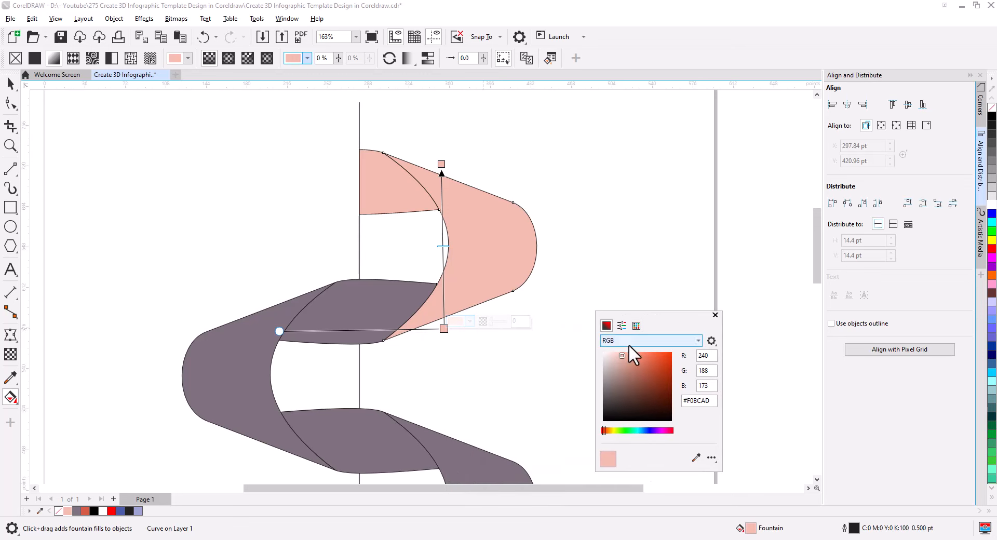
drag(620, 354, 643, 379)
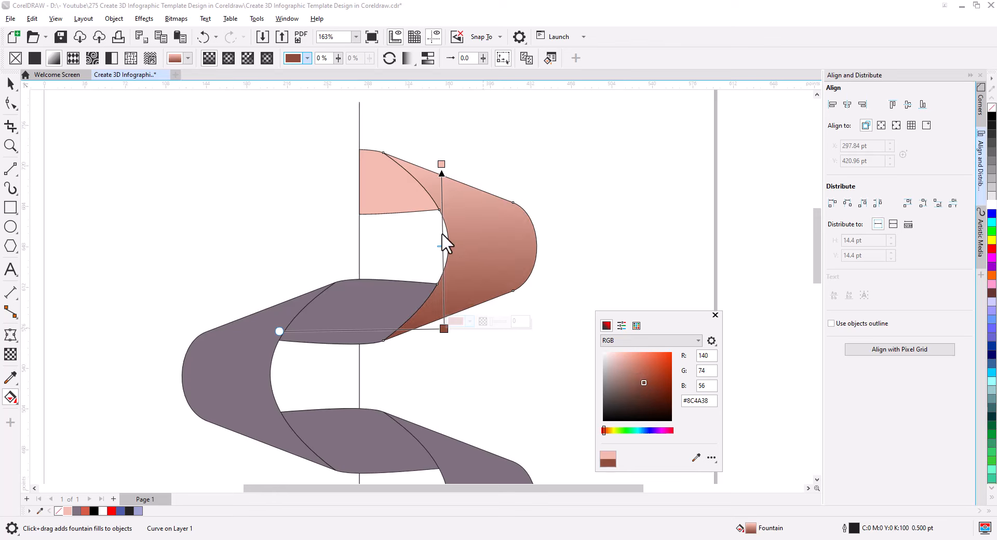
drag(441, 165, 448, 216)
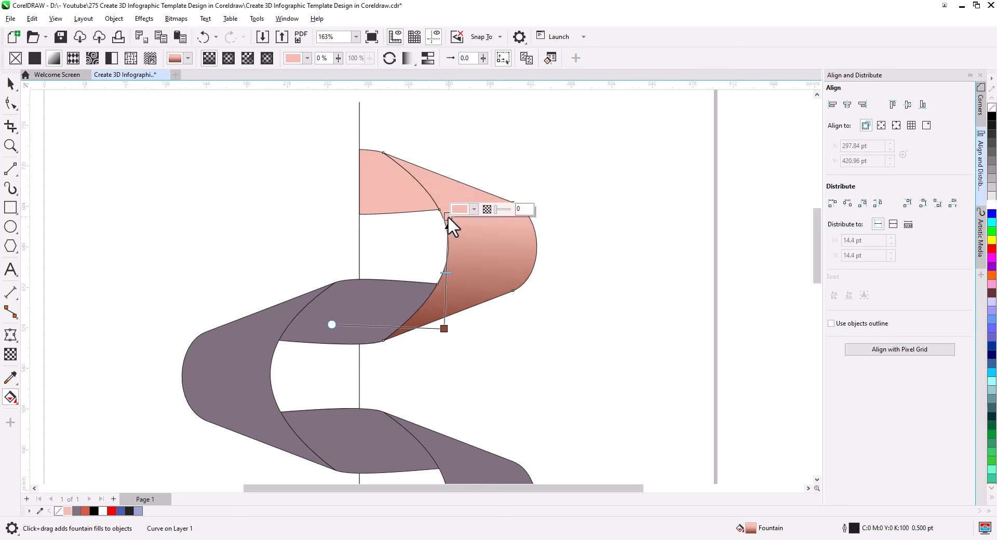
Give the topmost overlap segment a horizontal fountain fill from brown (#995542) at the bend to light pink at the vertical line
click(402, 200)
drag(421, 189, 361, 190)
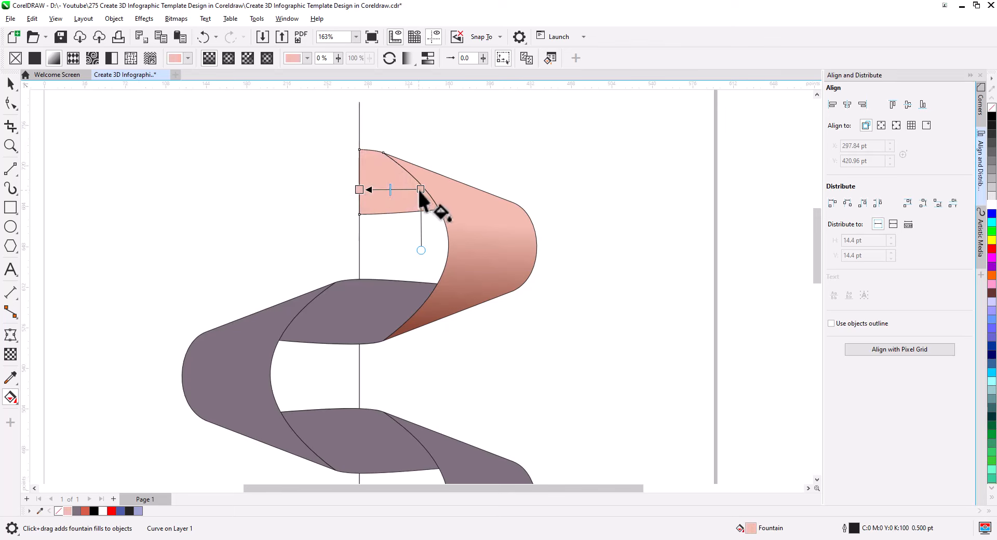
click(419, 188)
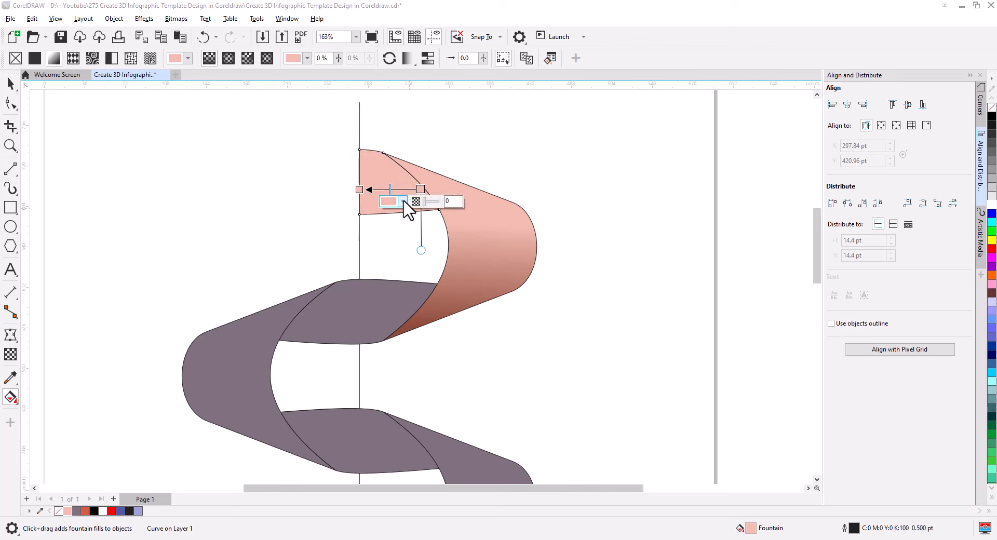
click(403, 201)
click(390, 220)
drag(439, 217, 607, 226)
drag(578, 259, 595, 279)
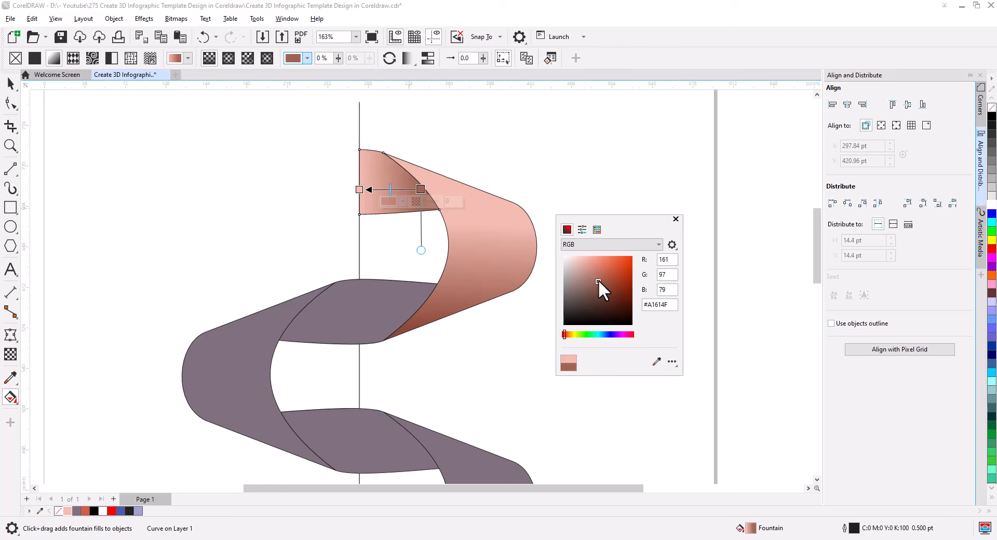
drag(599, 280, 602, 283)
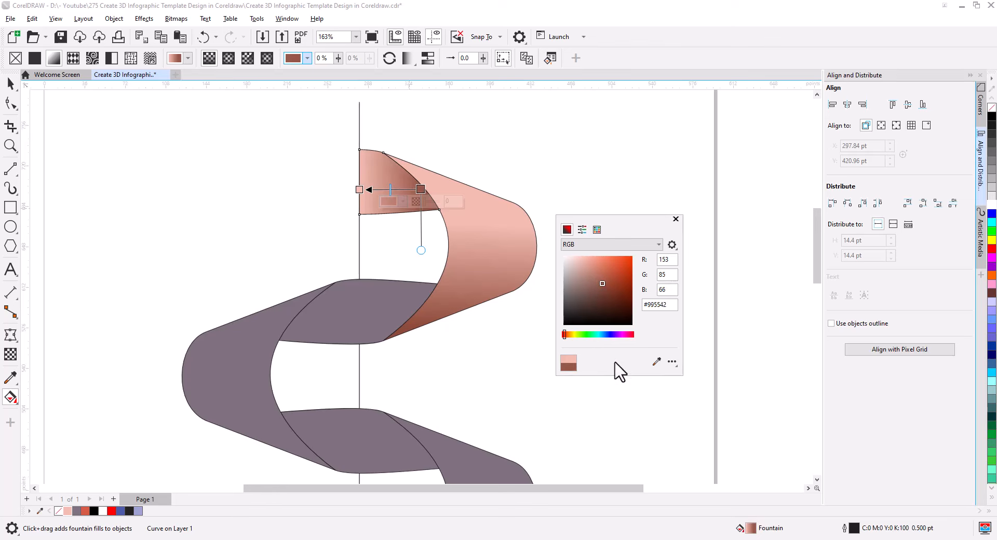
click(16, 88)
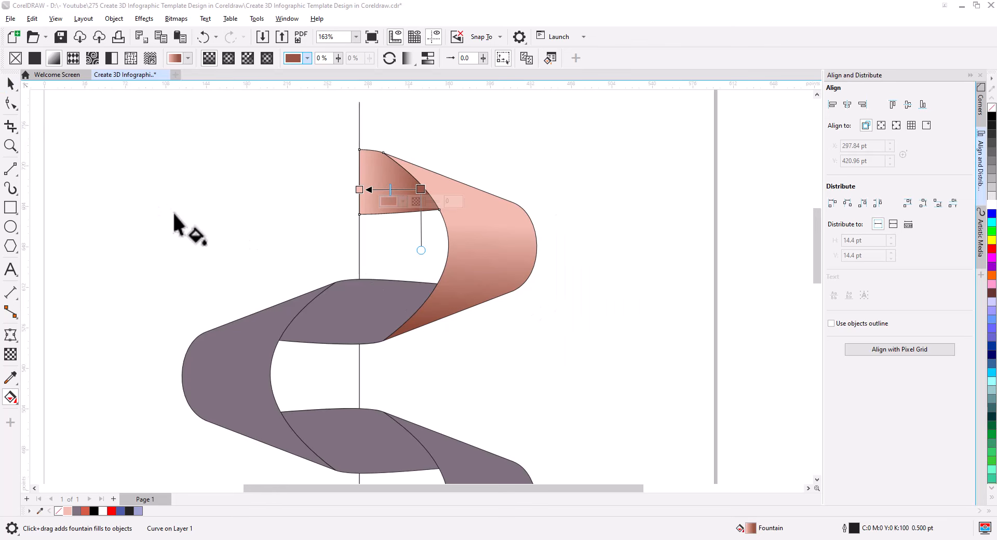
click(555, 310)
Apply a vertical linear fountain fill to the upper left bend, with greyish purple at both ends
drag(529, 375, 479, 318)
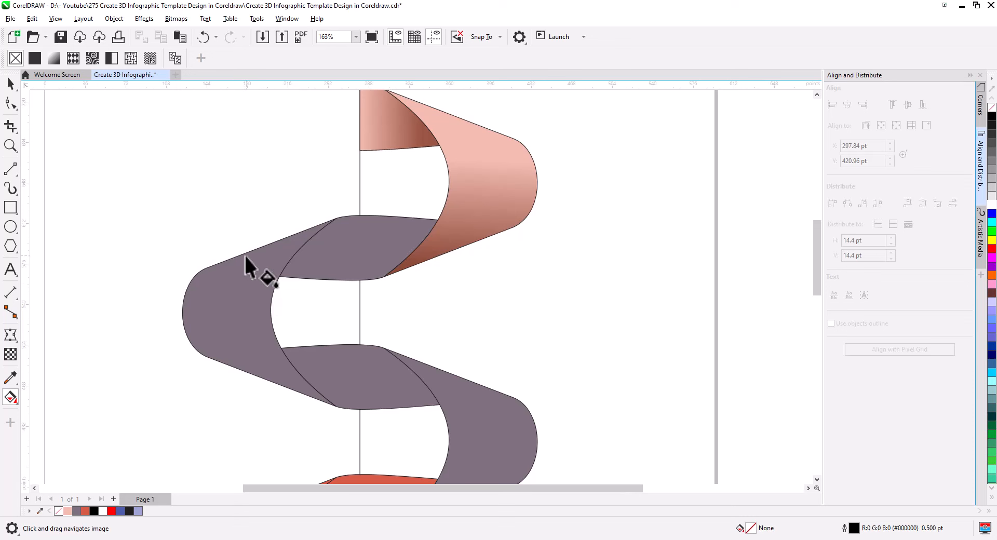
click(244, 280)
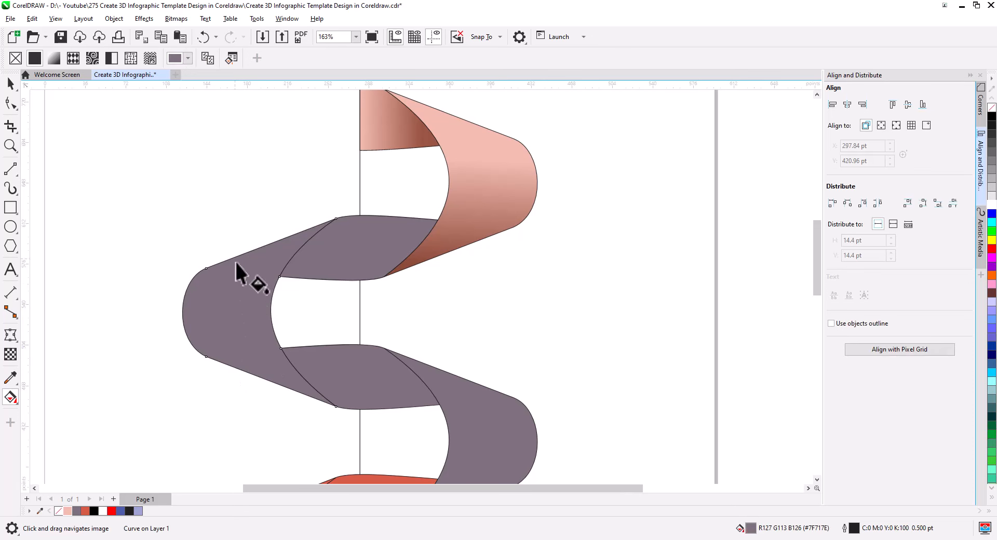
drag(235, 259, 237, 343)
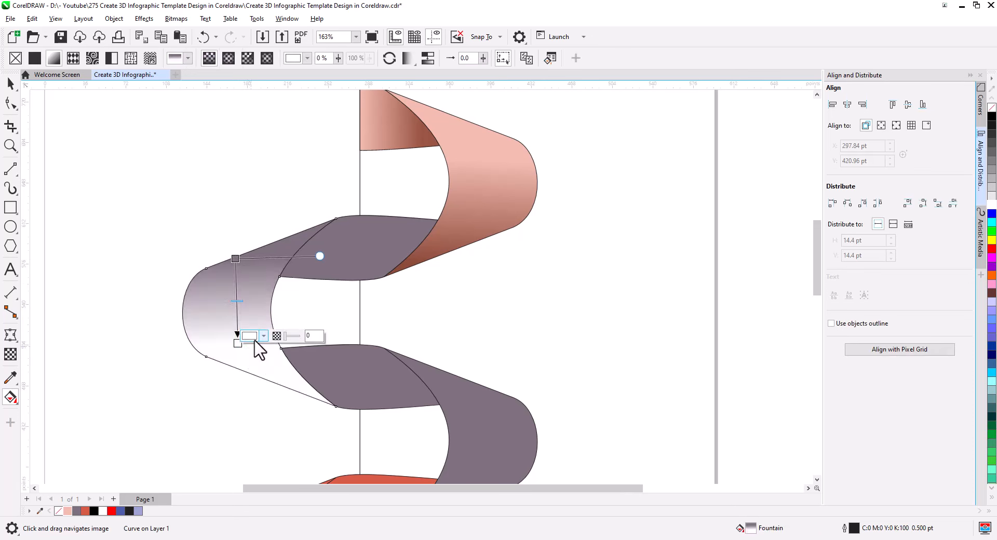
drag(76, 512, 238, 343)
Set the upper colour of the upper left bend's gradient to dark purple (#573E55)
click(235, 259)
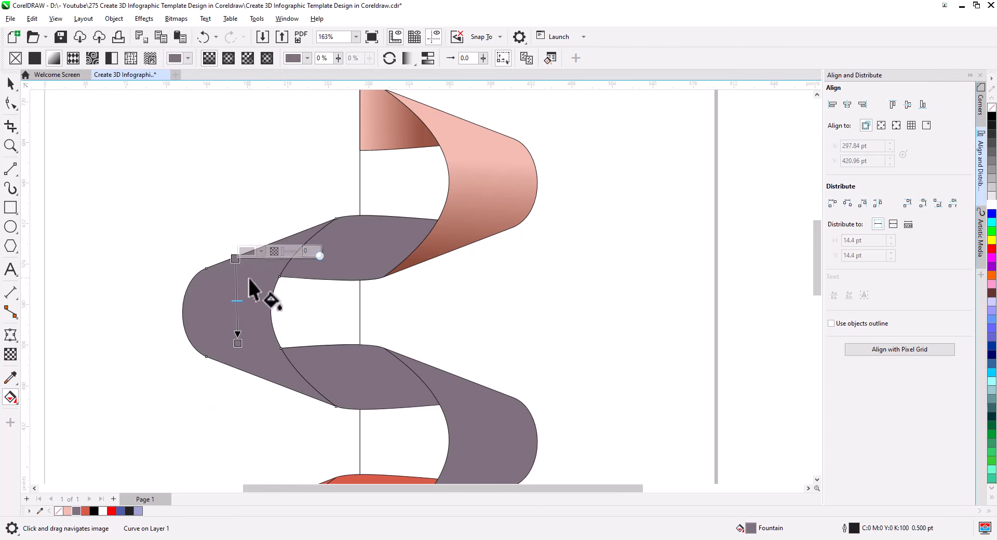
click(262, 251)
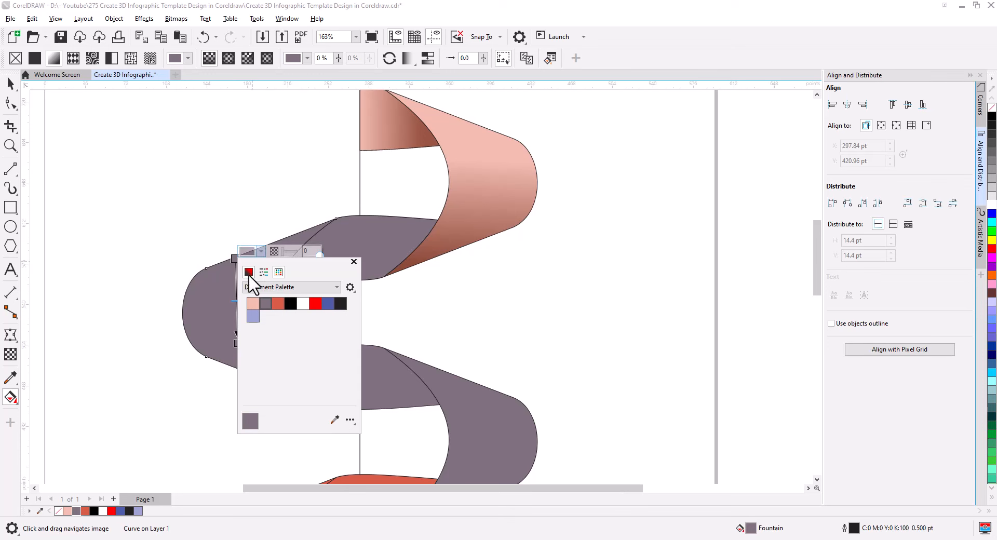
click(248, 272)
drag(313, 272, 588, 239)
drag(525, 307, 537, 318)
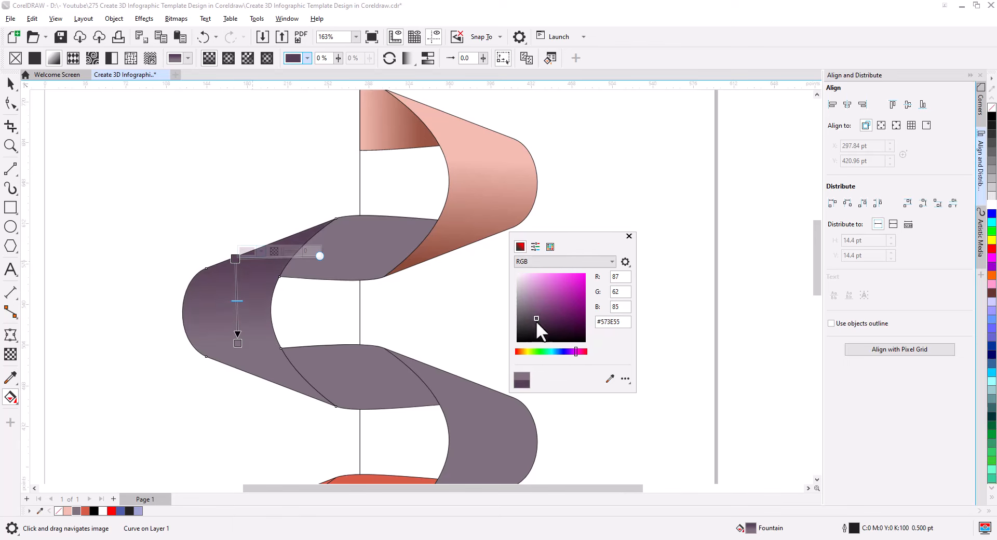
Copy only the fill of the upper left bend to the two purple overlap segments and the lower right bend
click(10, 83)
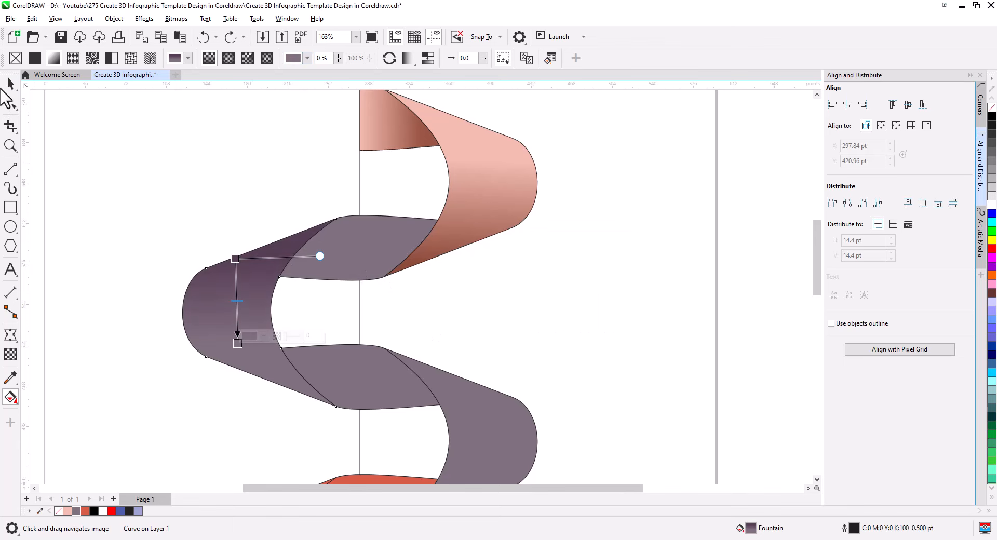
click(254, 222)
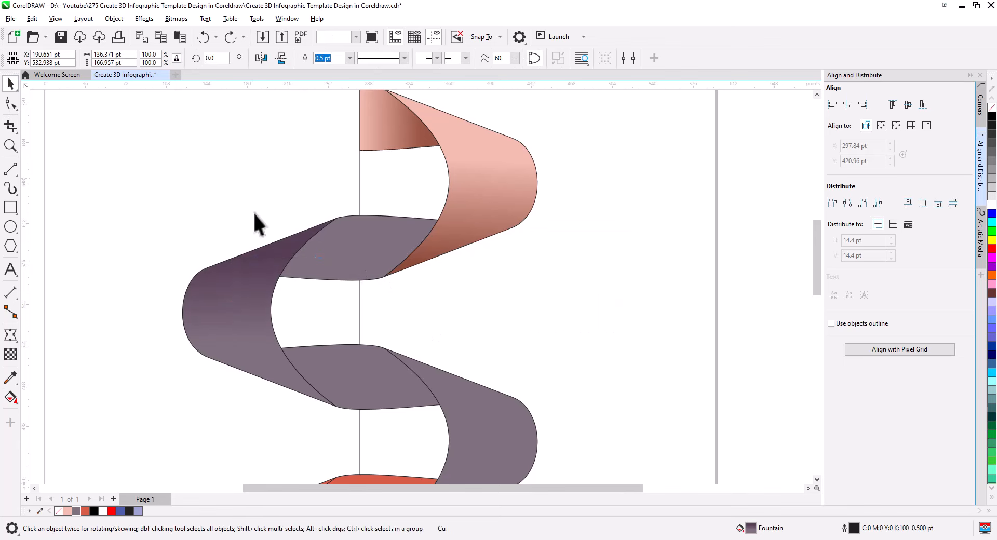
shift+click(342, 366)
shift+click(473, 402)
scroll(472, 401, down, 4)
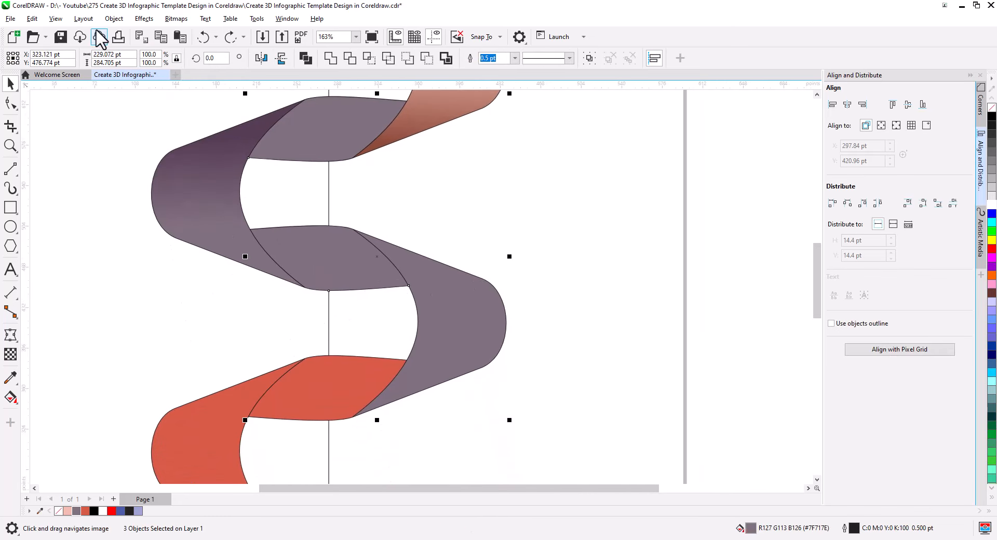
click(56, 18)
mouse_move(31, 19)
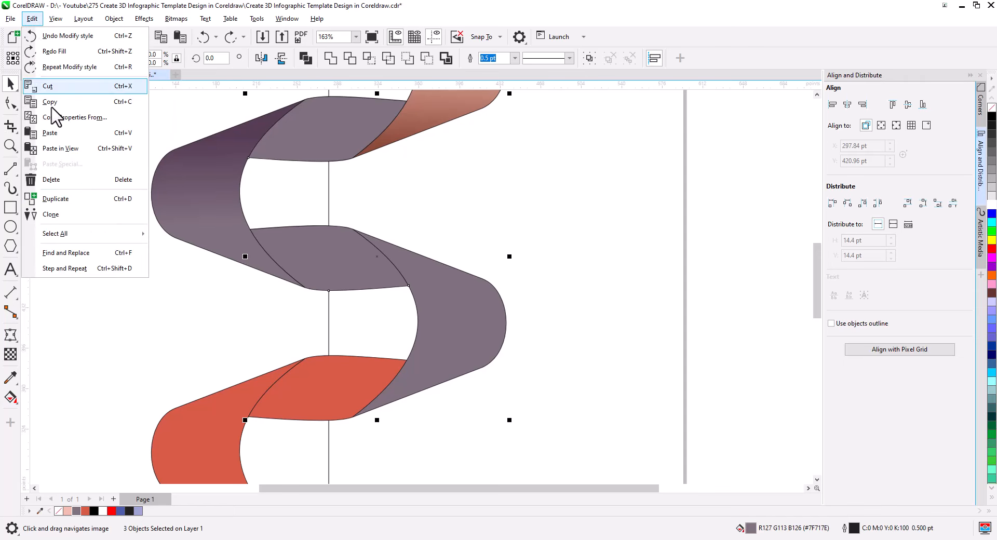
click(66, 118)
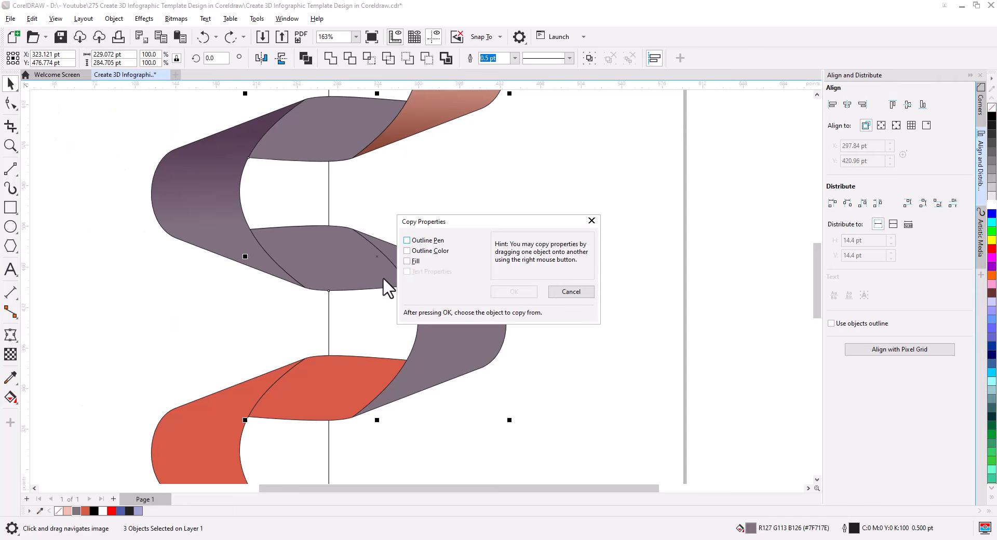
click(408, 261)
click(514, 291)
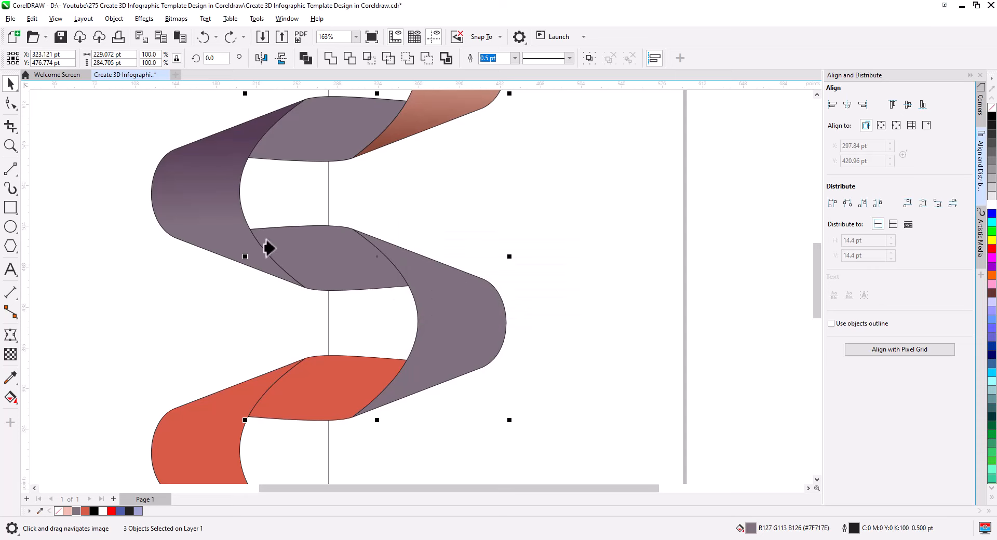
click(210, 195)
click(541, 279)
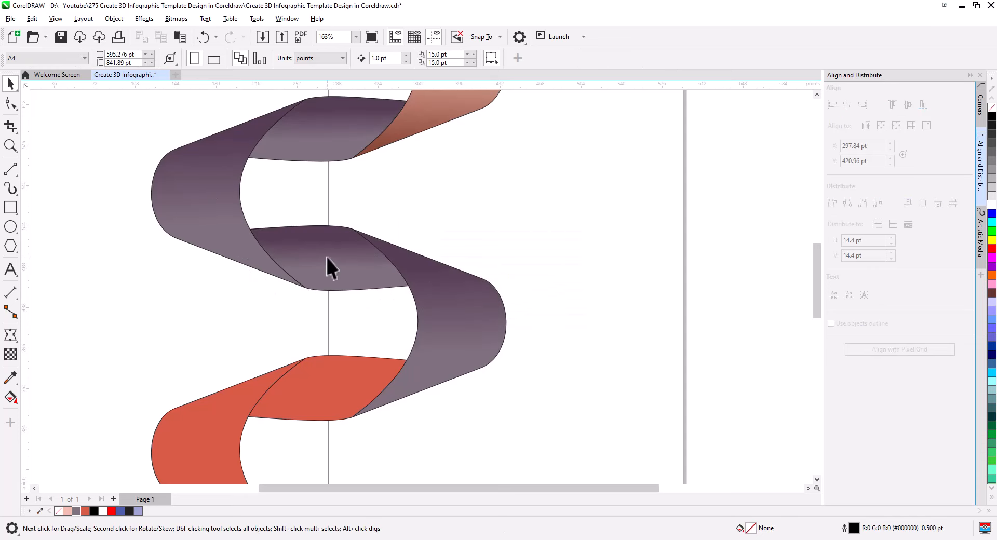
Turn the upper purple overlap's gradient horizontal, running from dark purple at the left bend to greyish purple at the right
click(324, 142)
drag(420, 191, 446, 328)
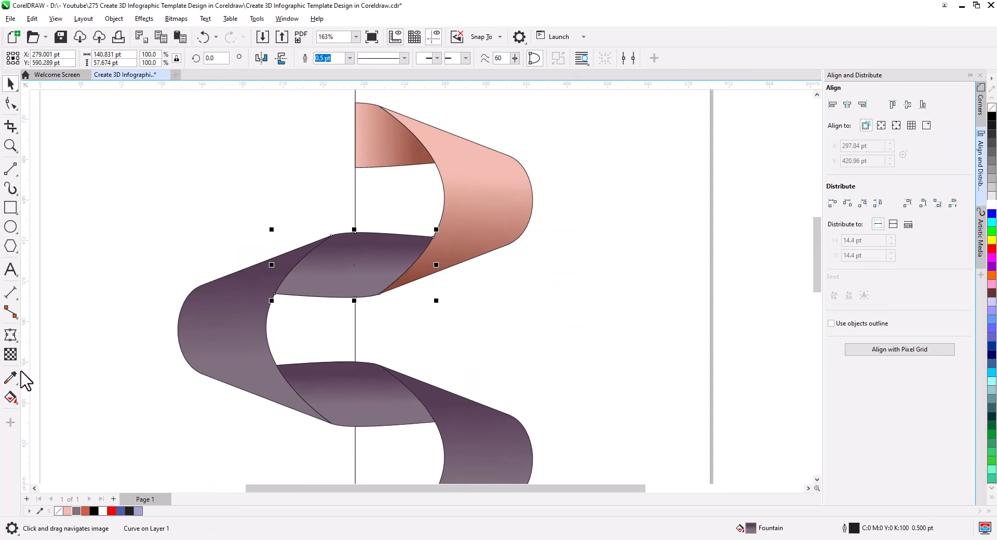
click(10, 396)
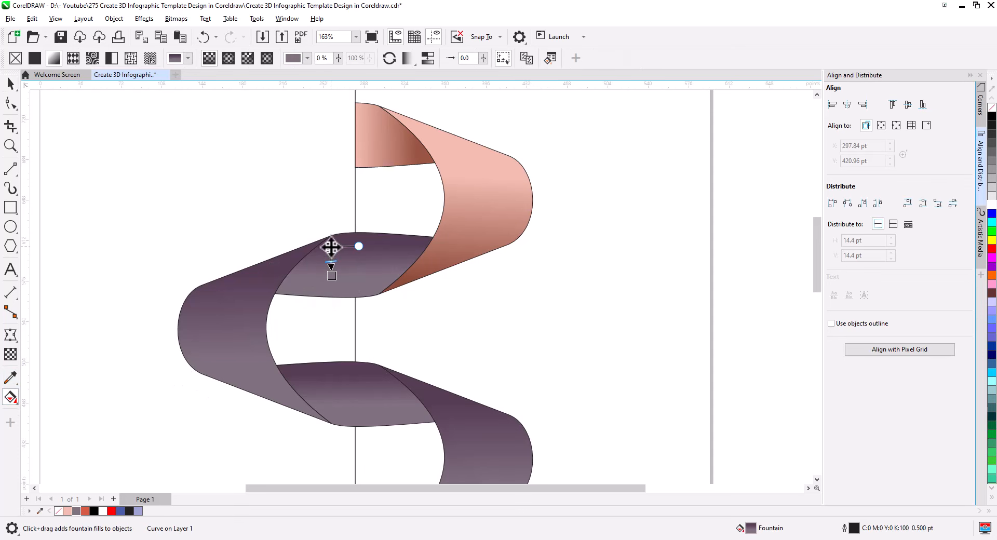
drag(332, 247, 400, 276)
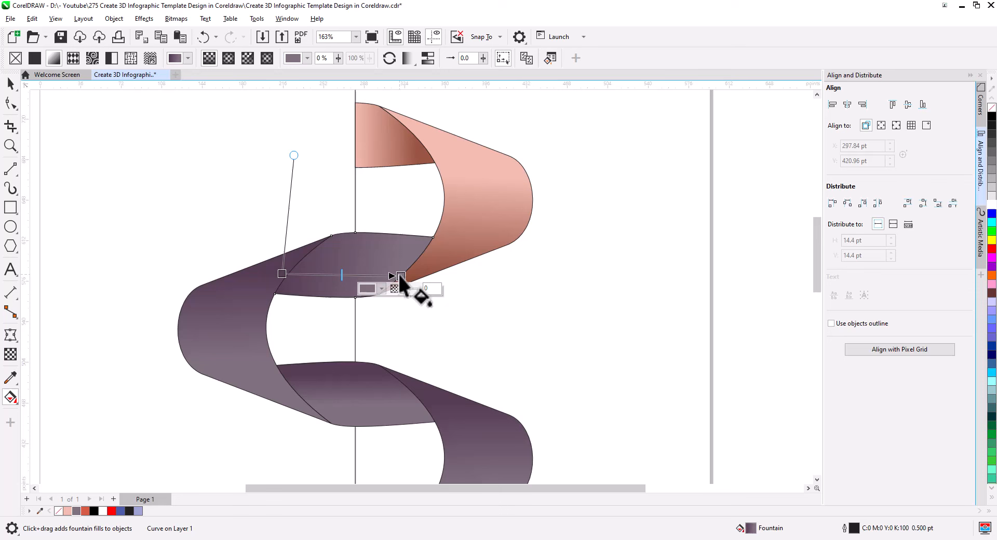
Make the second purple overlap's gradient nearly horizontal with its dark end at the left, and shift the upper overlap's gradient midpoint slightly left
click(349, 399)
drag(331, 377, 266, 400)
drag(333, 405, 368, 408)
drag(274, 297, 232, 327)
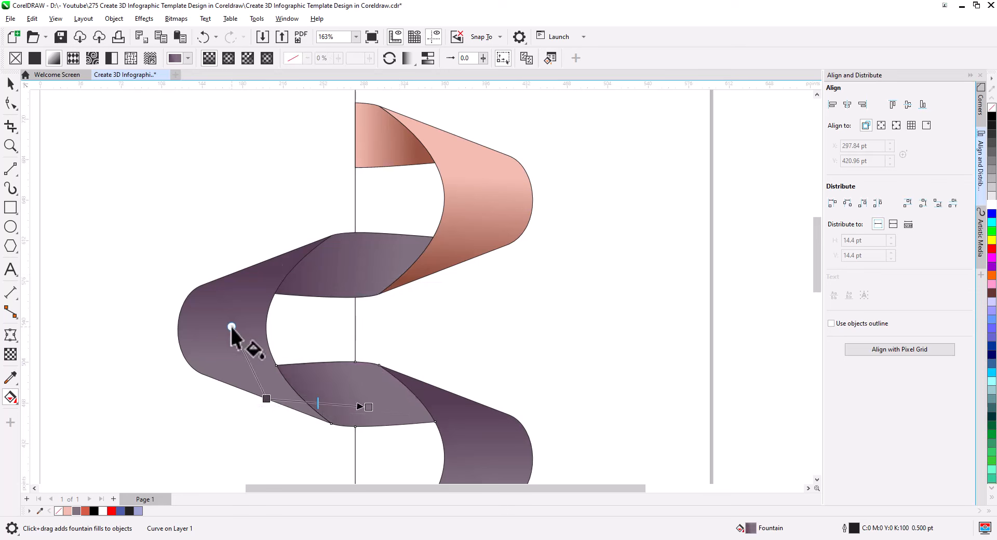
drag(368, 407, 436, 407)
drag(266, 399, 288, 401)
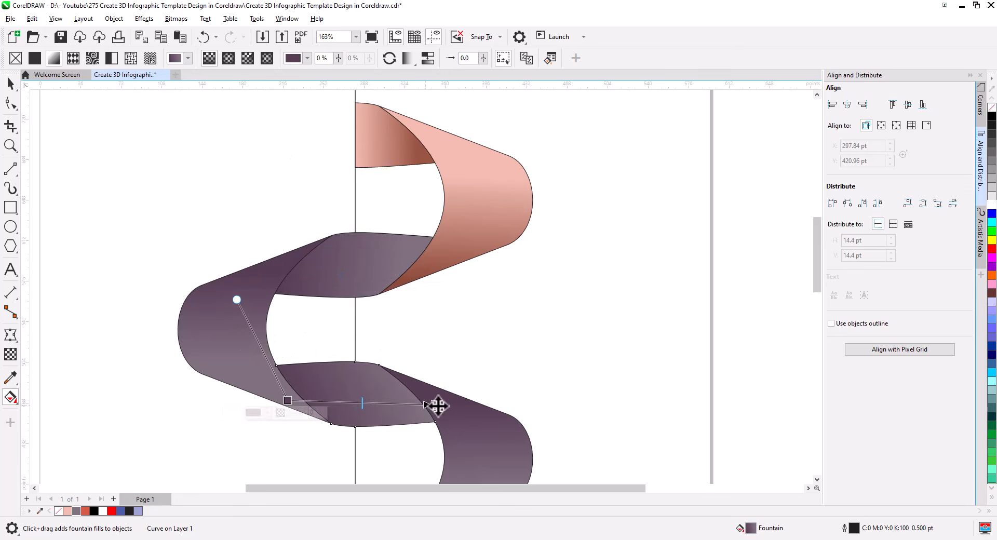
click(341, 287)
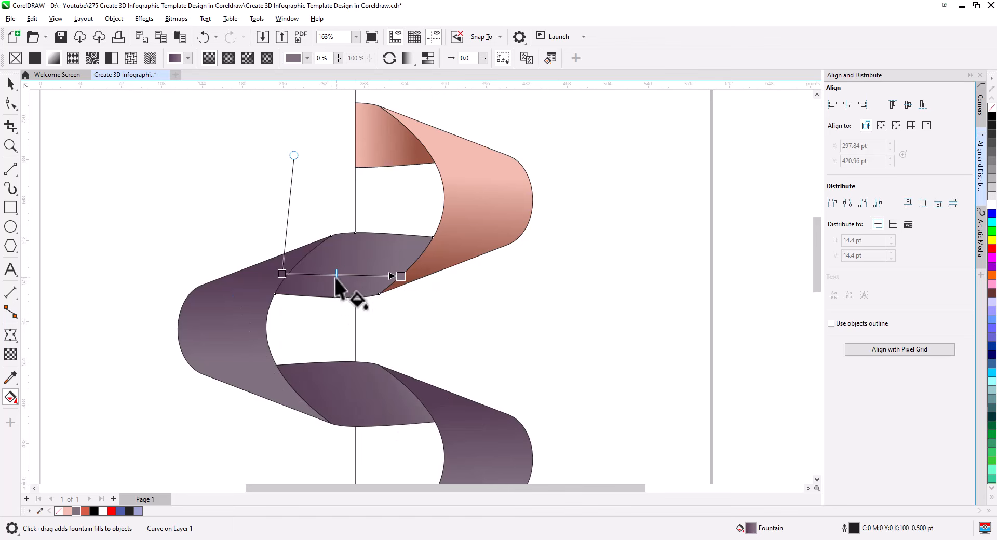
drag(336, 277, 328, 278)
Reverse the lower right bend's gradient so dark purple lies at its bottom, and shorten the gradient towards the lower part of the bend
scroll(429, 369, down, 1)
drag(460, 444, 439, 349)
scroll(439, 366, up, 1)
click(438, 349)
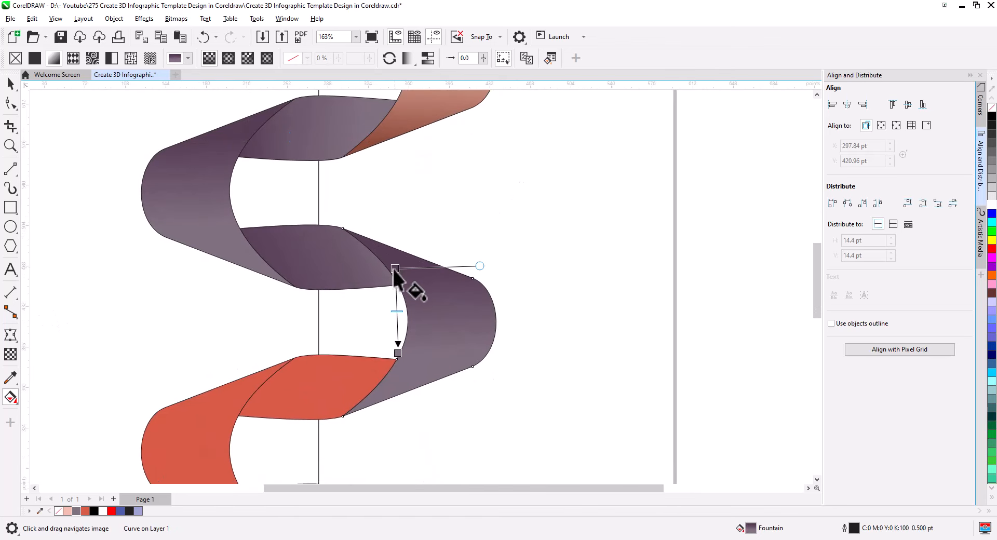
drag(394, 268, 399, 418)
drag(398, 354, 401, 319)
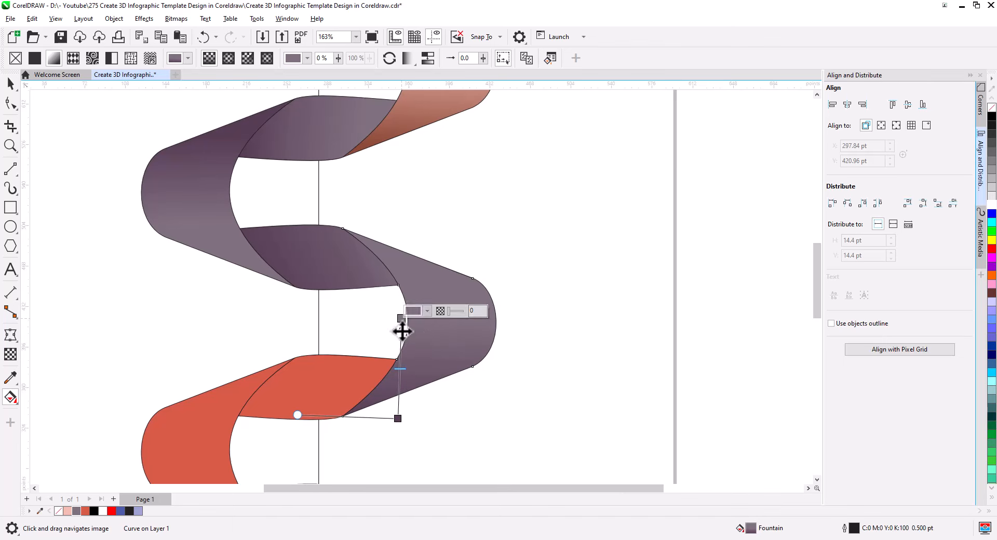
drag(398, 418, 398, 395)
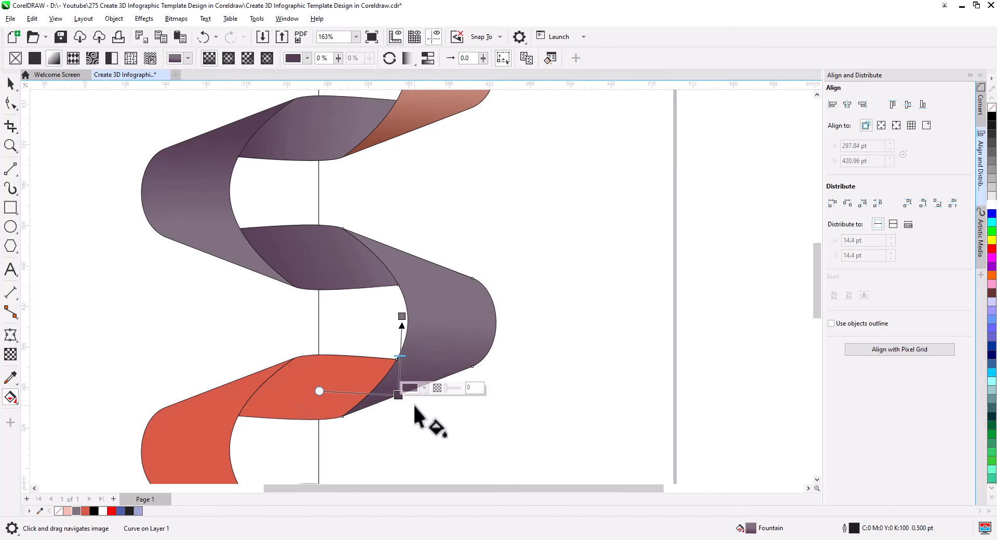
Fill the lower left red bend with a vertical gradient running from red at the upper part down to very dark red
drag(442, 420, 477, 291)
click(234, 292)
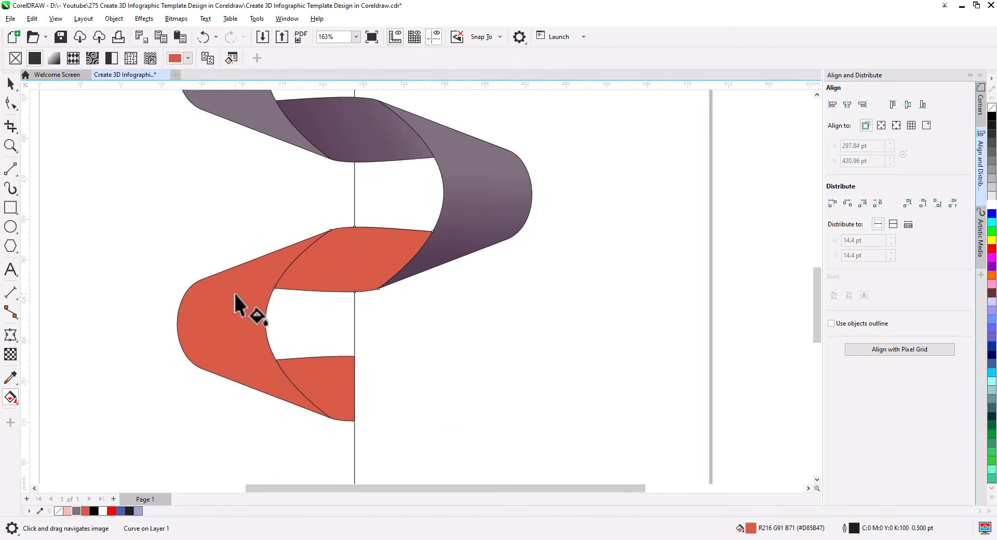
drag(246, 263, 244, 297)
drag(87, 511, 248, 387)
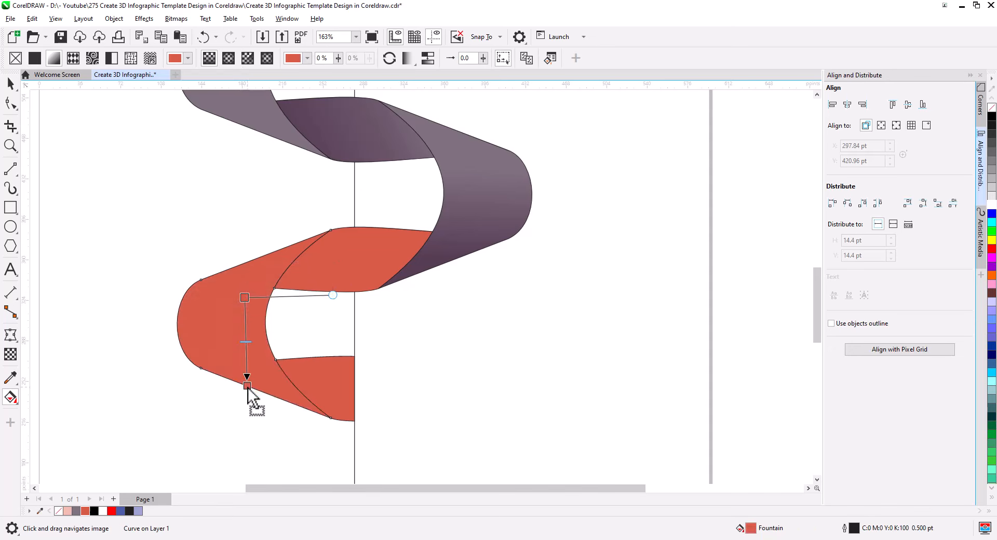
click(273, 379)
drag(283, 211, 537, 262)
click(561, 318)
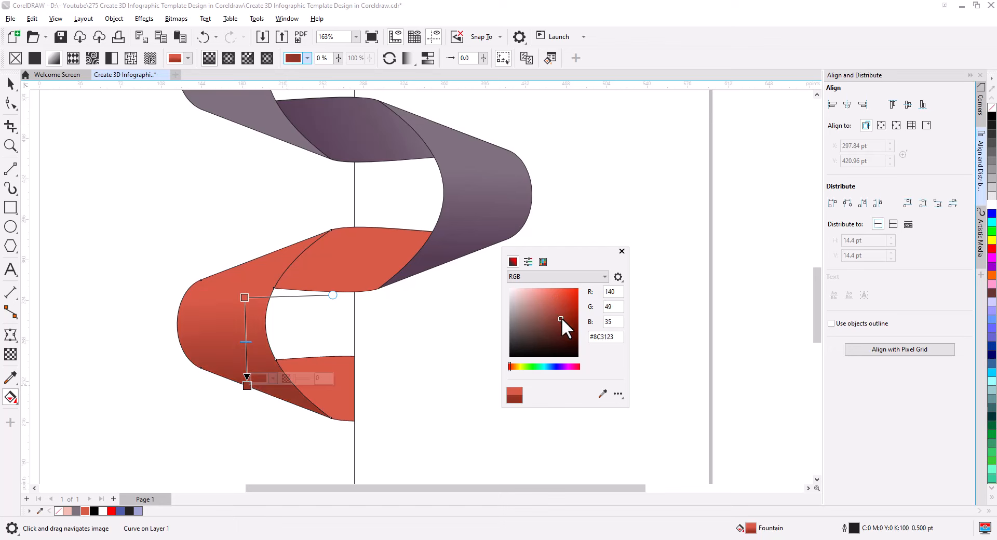
drag(562, 317, 574, 326)
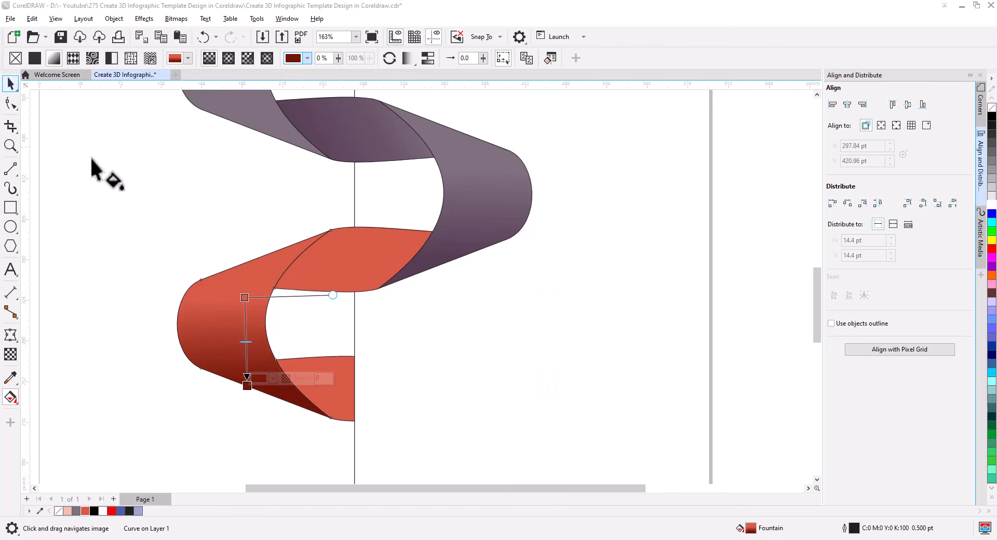
Copy only the fill of the lower left red bend to the red overlap segment and the bottom red end segment
click(11, 84)
click(322, 269)
shift+click(323, 376)
click(31, 19)
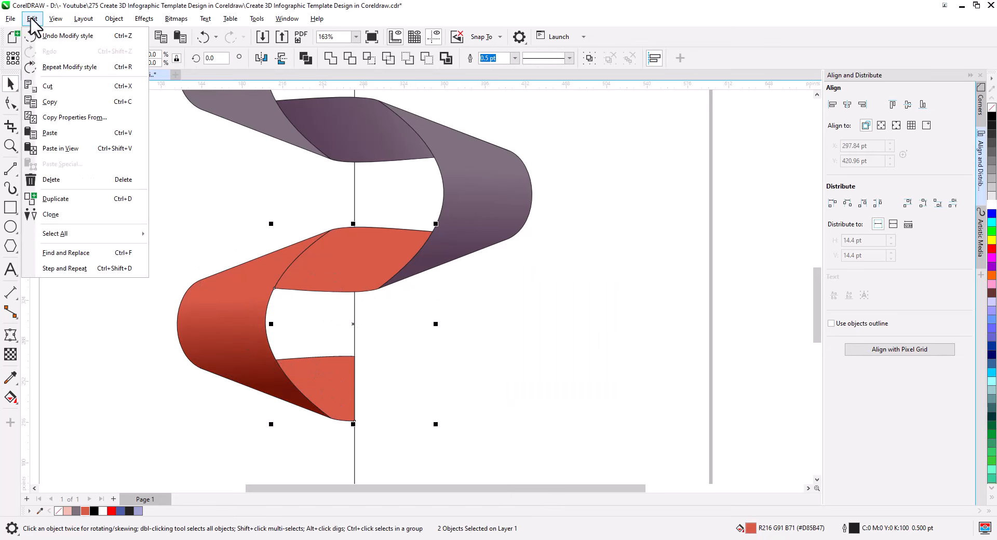
click(75, 117)
click(513, 292)
click(234, 372)
Turn the bottom red end segment's gradient nearly horizontal, from dark red at the bend to red at the central line
click(301, 383)
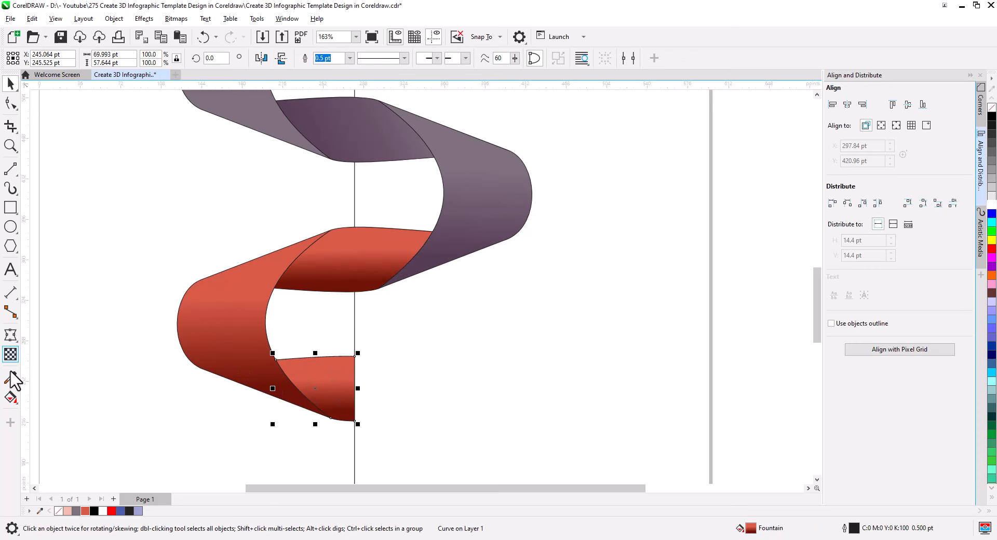
click(10, 397)
drag(314, 381, 283, 400)
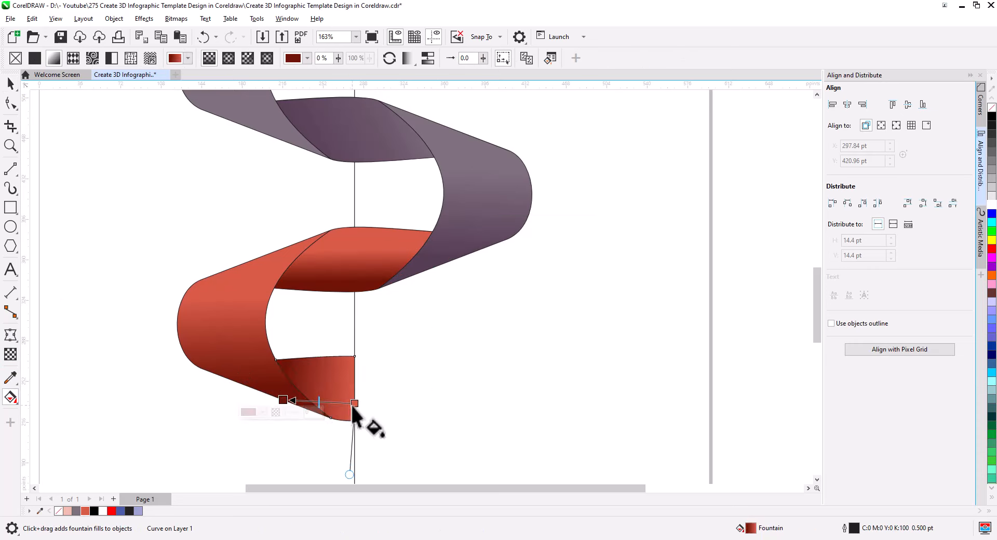
drag(354, 406, 351, 382)
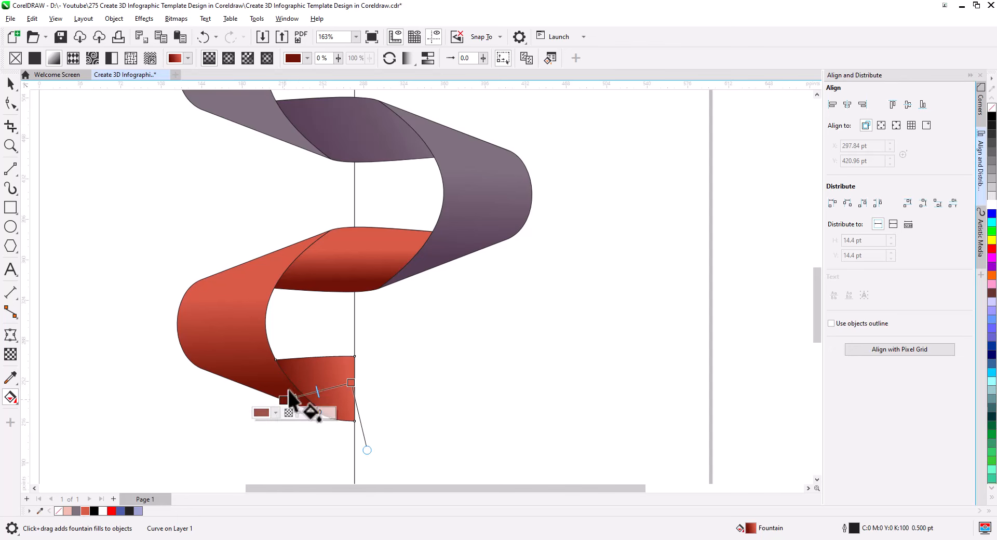
Turn the upper red overlap's gradient nearly horizontal, with dark red at its left end and plain red towards the right
click(333, 276)
drag(342, 281, 266, 255)
drag(343, 251, 364, 250)
drag(266, 255, 282, 256)
Remove the outlines from all the ribbon segments, leaving the central line's outline in place
click(10, 84)
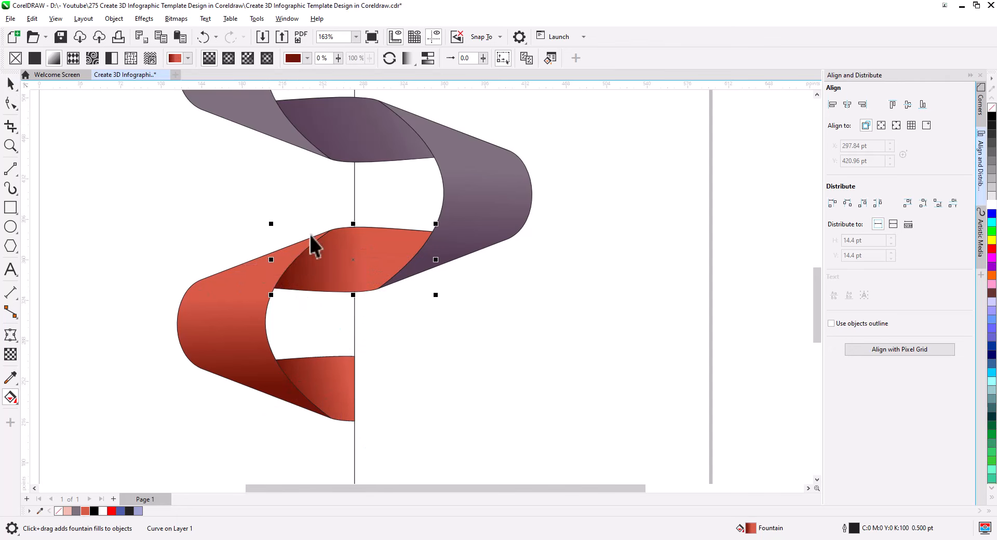
scroll(413, 354, down, 5)
drag(530, 389, 295, 106)
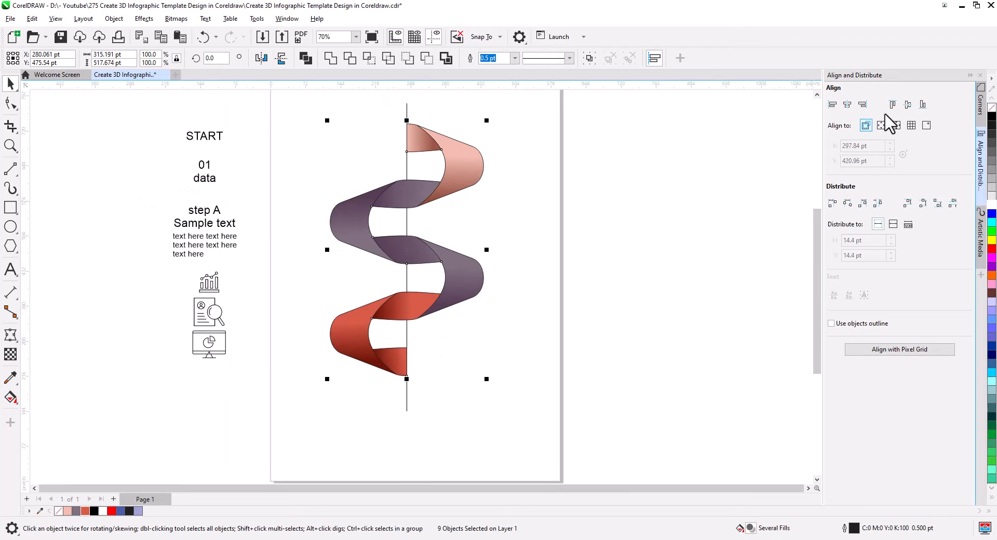
right_click(993, 107)
click(498, 223)
Skew the upper purple overlap's gradient along its curved left edge and shorten it towards the middle of the segment
scroll(400, 149, up, 3)
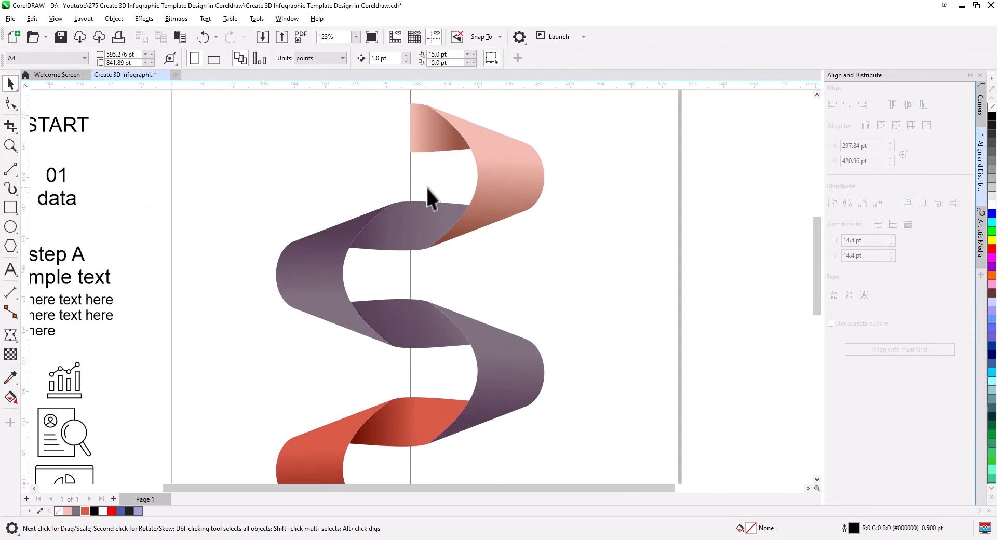
drag(428, 189, 439, 243)
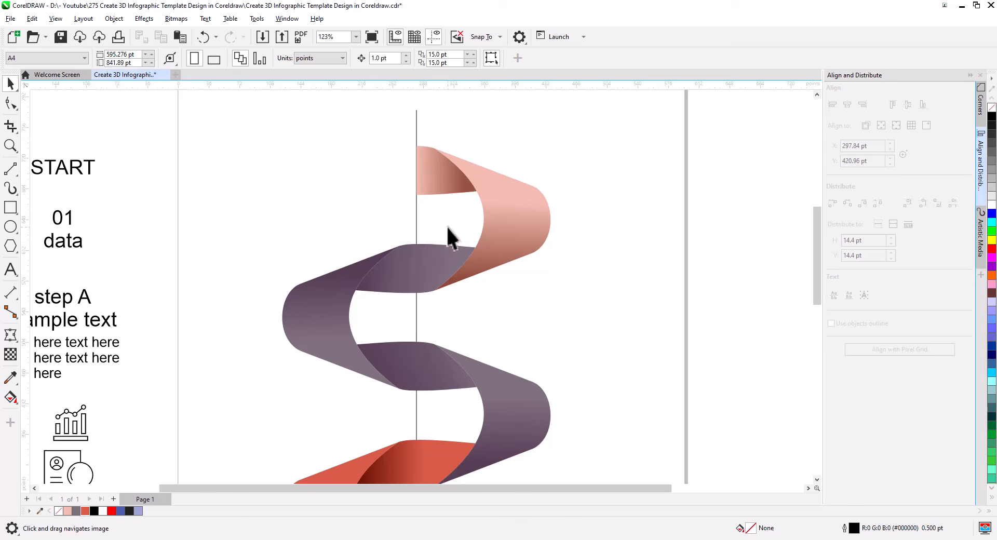
click(434, 266)
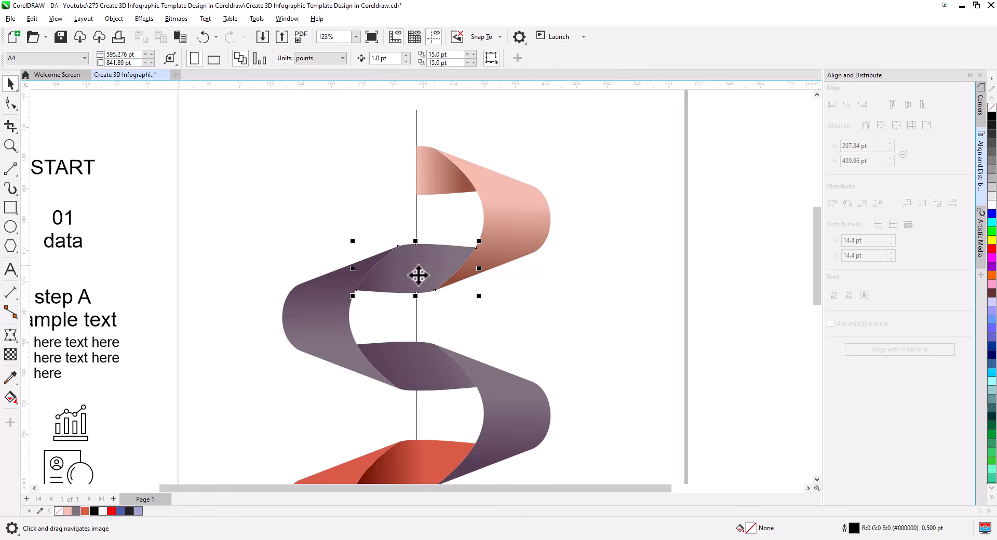
click(10, 398)
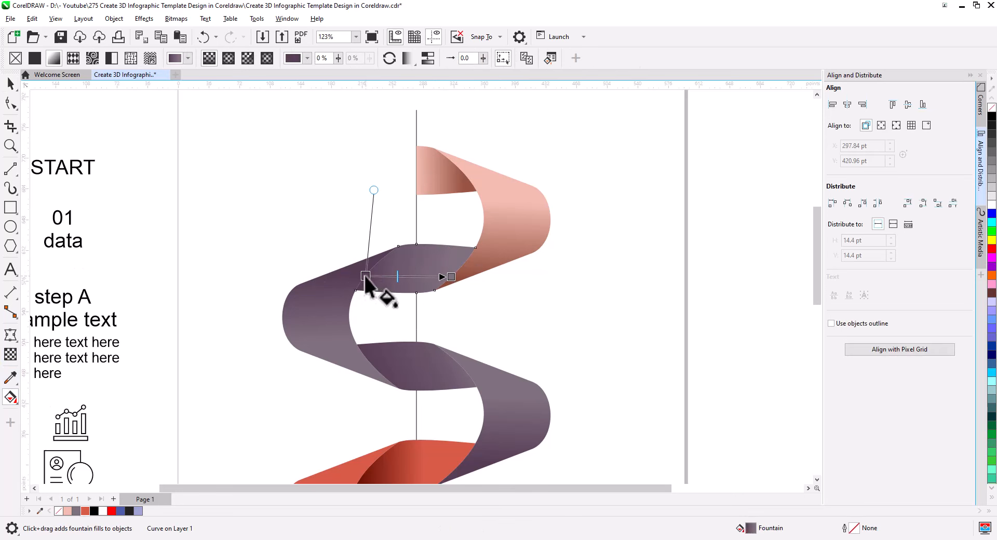
drag(374, 191, 396, 195)
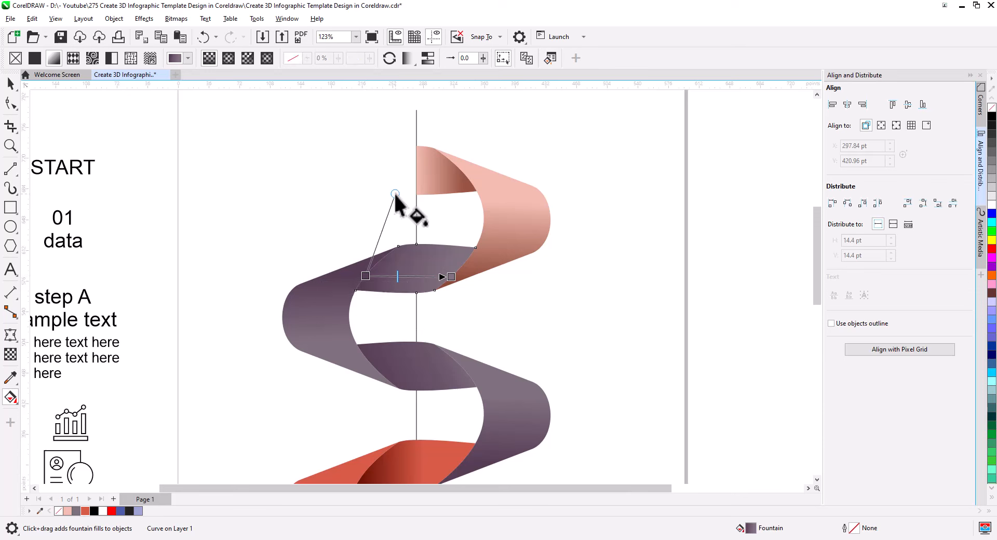
drag(450, 278, 358, 279)
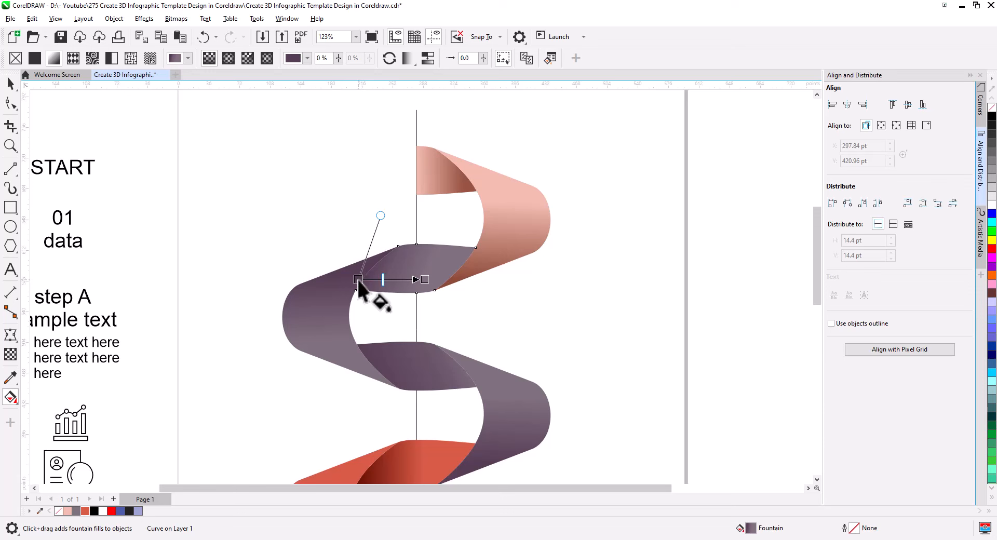
drag(424, 279, 428, 280)
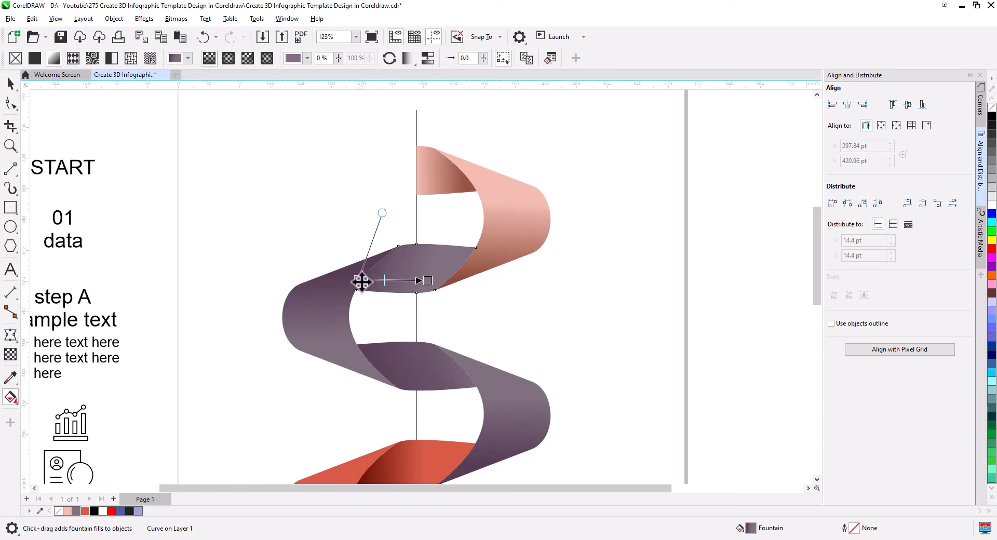
drag(362, 281, 372, 282)
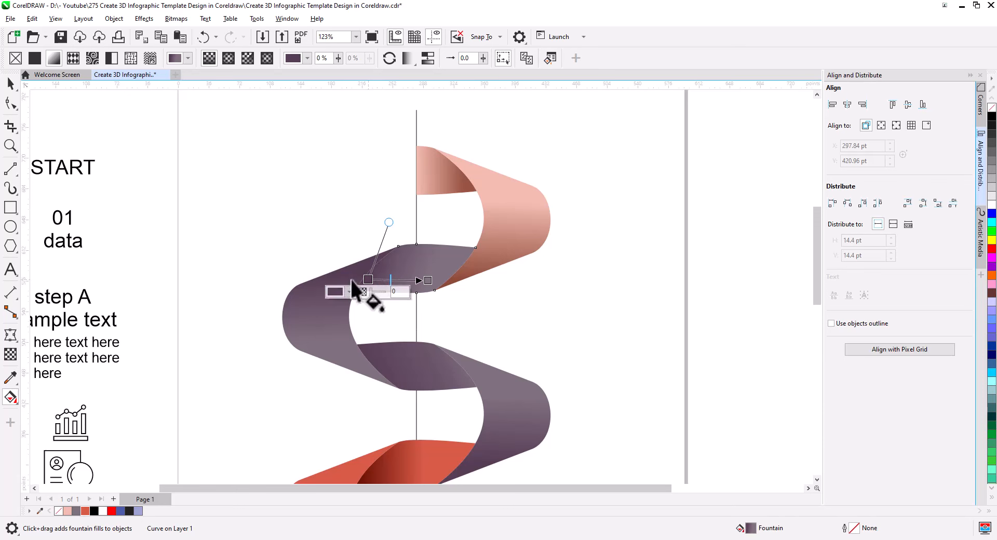
click(11, 83)
click(379, 296)
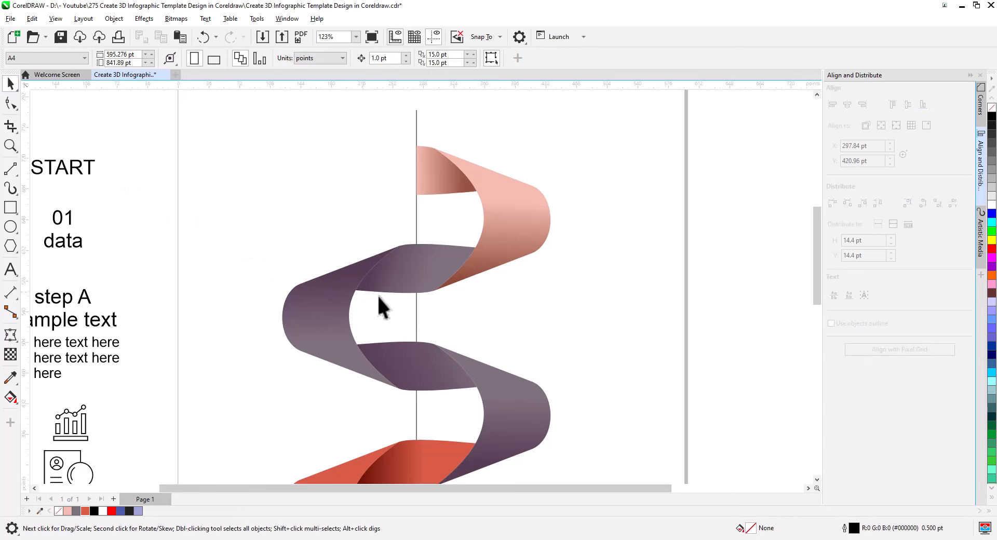
Shorten the central vertical line to about 92 pt so it extends slightly beyond the pink end segment at the top
scroll(534, 282, down, 1)
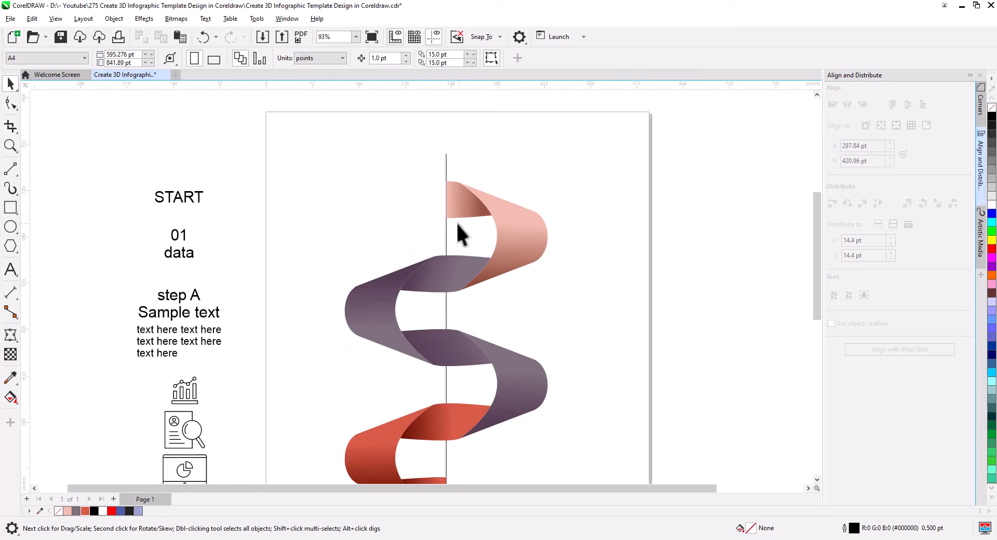
scroll(451, 234, up, 1)
drag(465, 248, 442, 304)
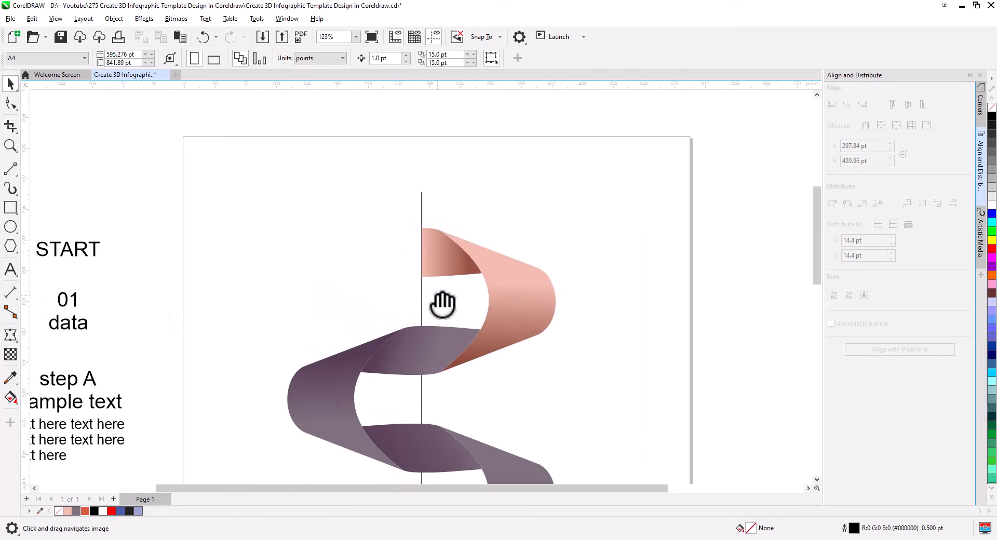
click(422, 299)
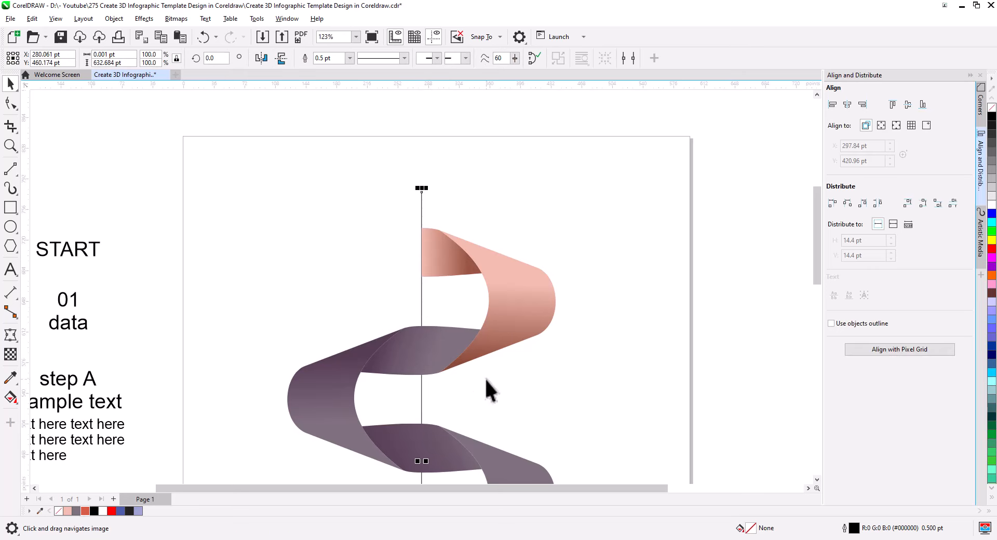
scroll(488, 386, down, 3)
drag(503, 394, 486, 225)
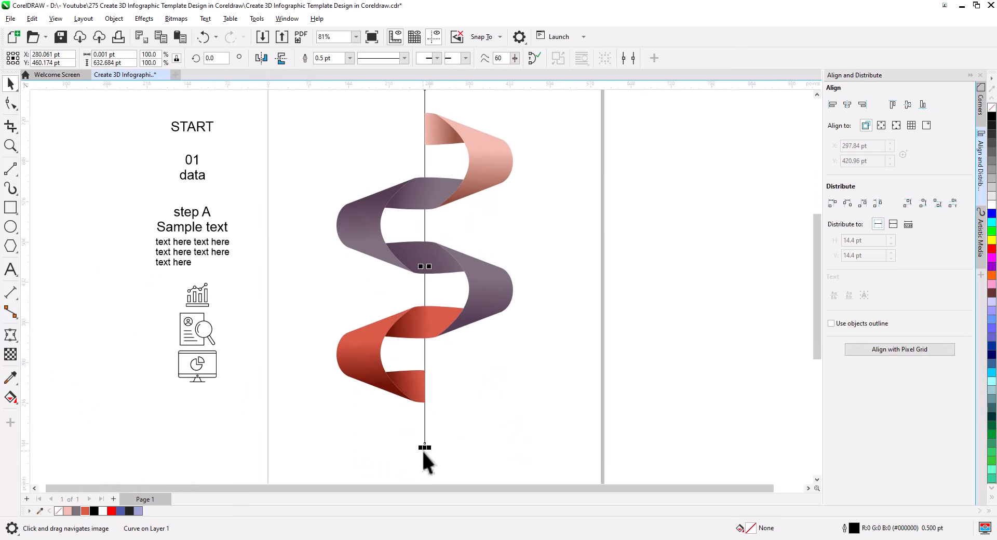
drag(426, 438, 438, 283)
scroll(440, 149, up, 1)
scroll(435, 329, up, 1)
drag(401, 158, 401, 173)
Align the short line's vertical centre with the pink end segment and move the line slightly left of its straight edge
shift+click(428, 270)
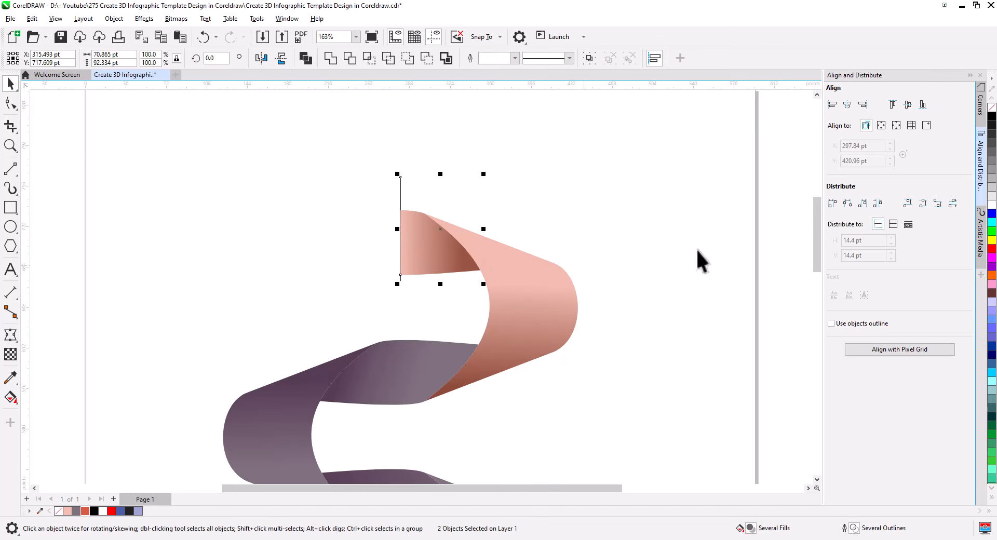
click(908, 105)
click(596, 232)
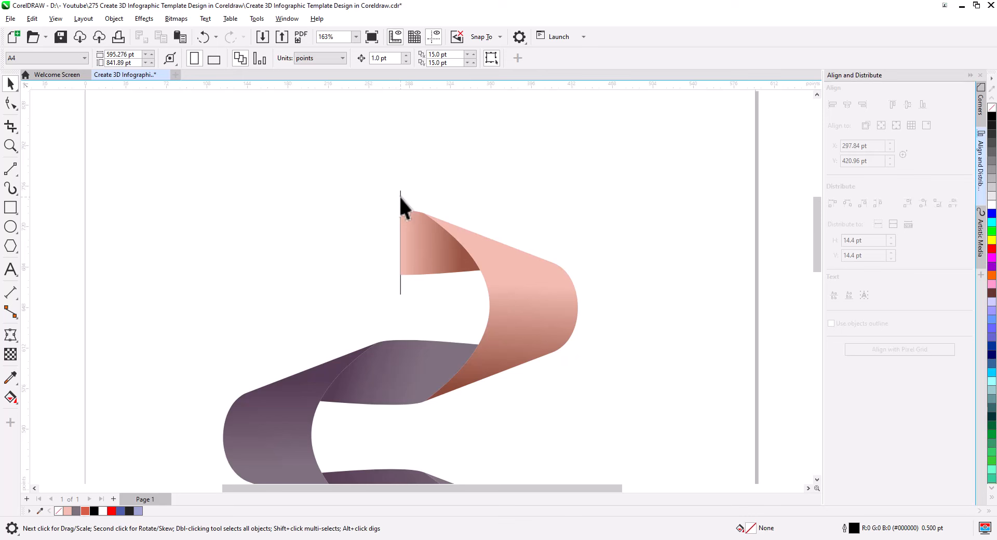
drag(399, 196, 398, 197)
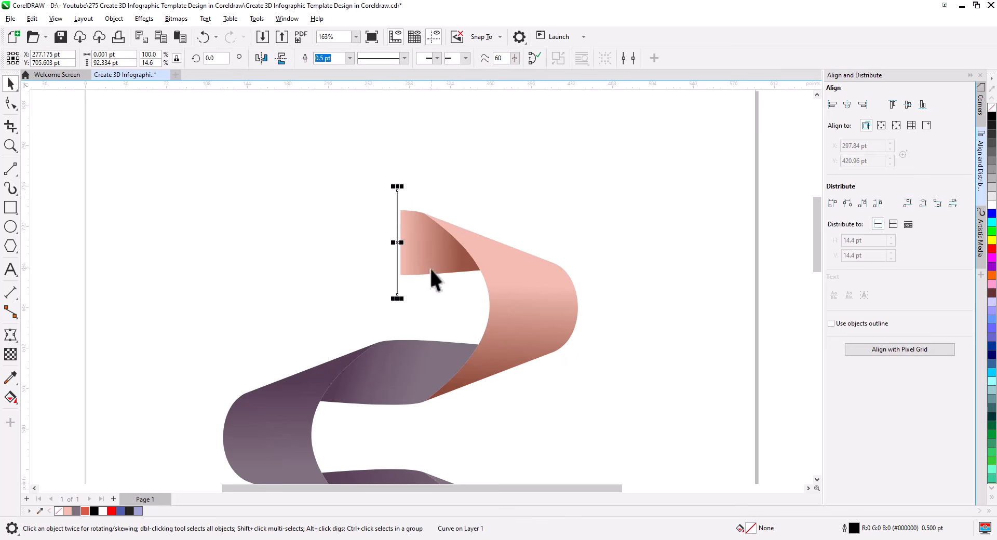
Close the short line with a second segment and curve it towards the pink end segment, forming a sliver about 4 pt wide
click(9, 172)
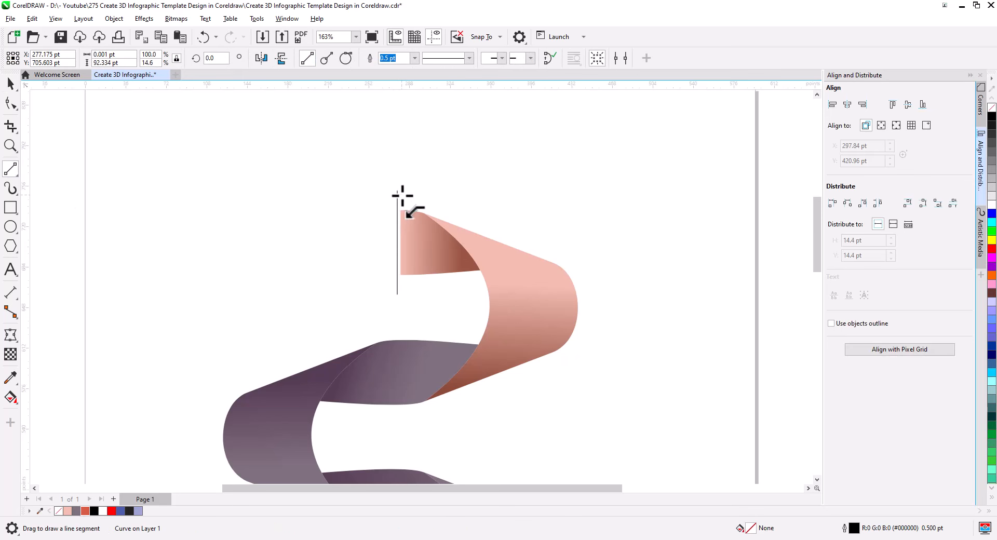
drag(400, 196, 397, 295)
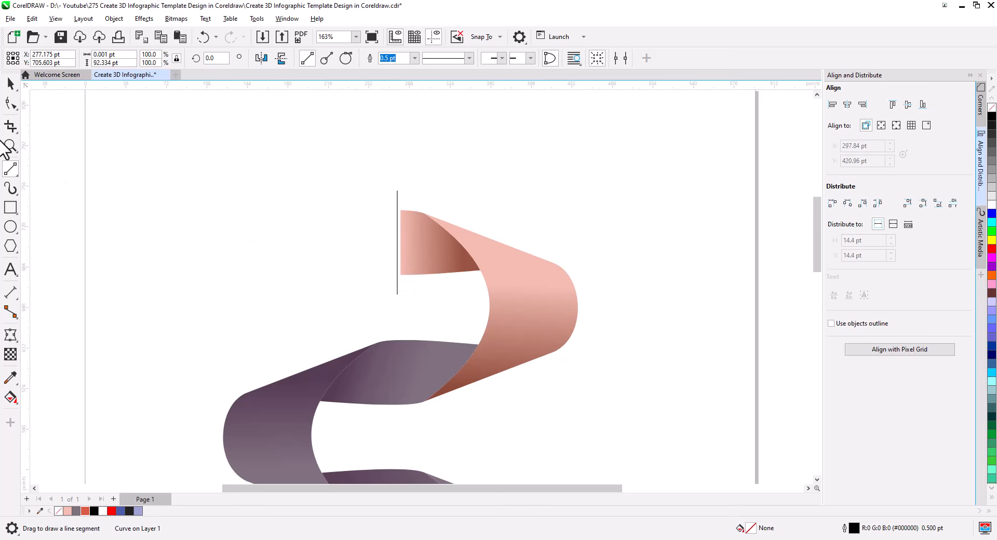
click(11, 103)
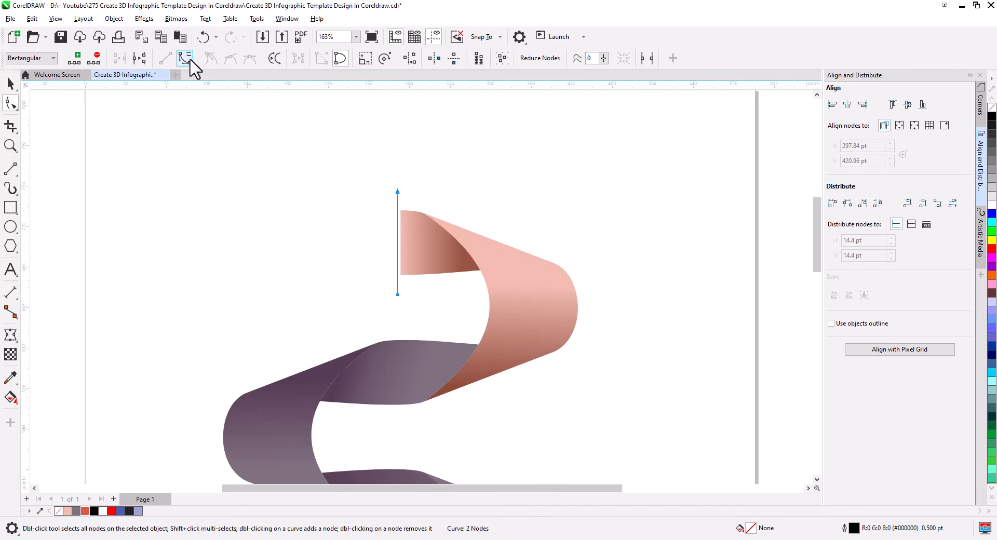
scroll(422, 246, up, 1)
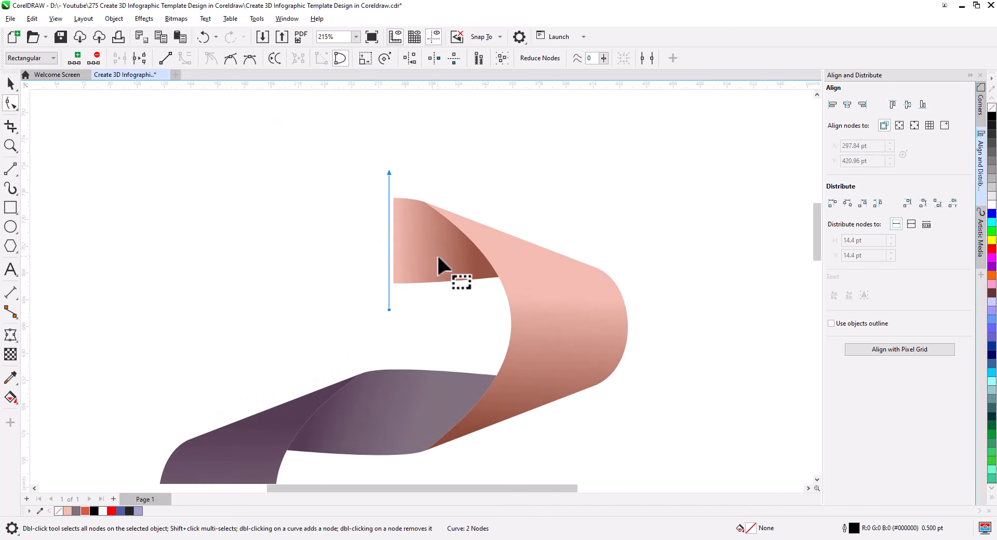
drag(437, 254, 351, 267)
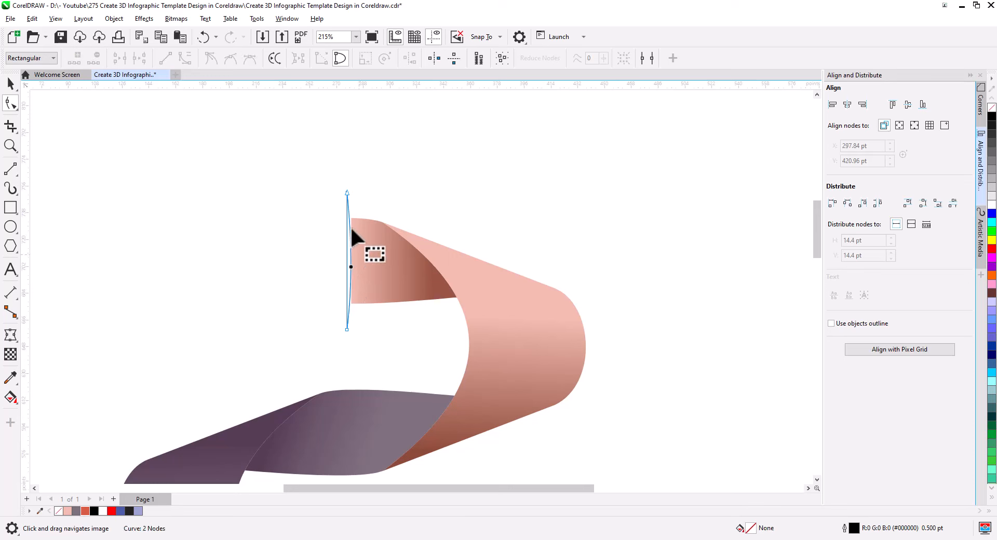
drag(336, 180, 355, 232)
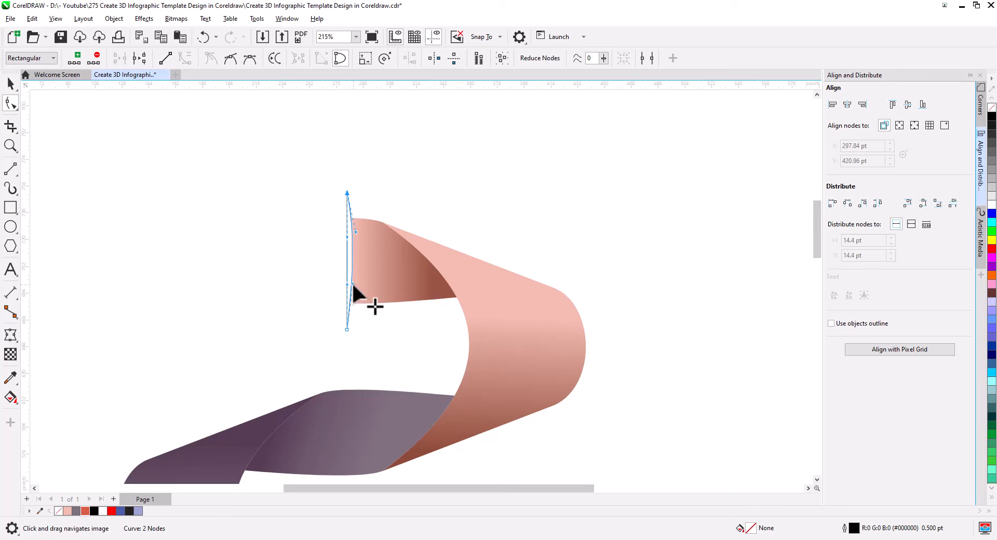
drag(353, 285, 355, 292)
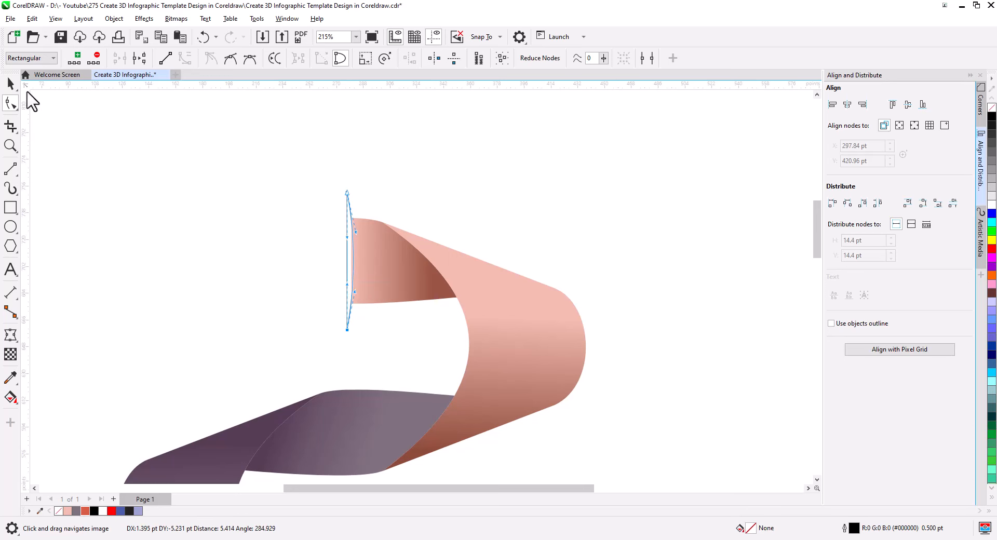
click(10, 84)
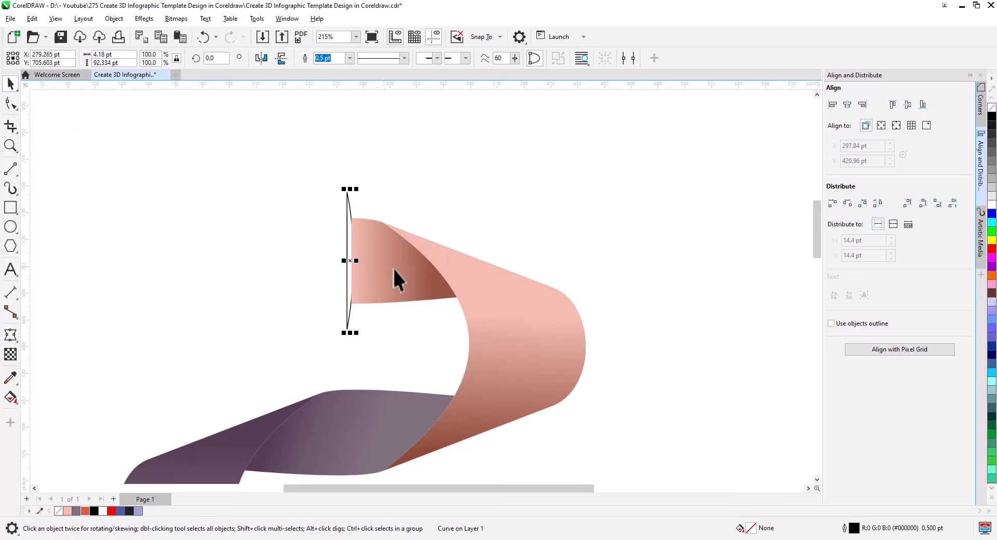
click(599, 232)
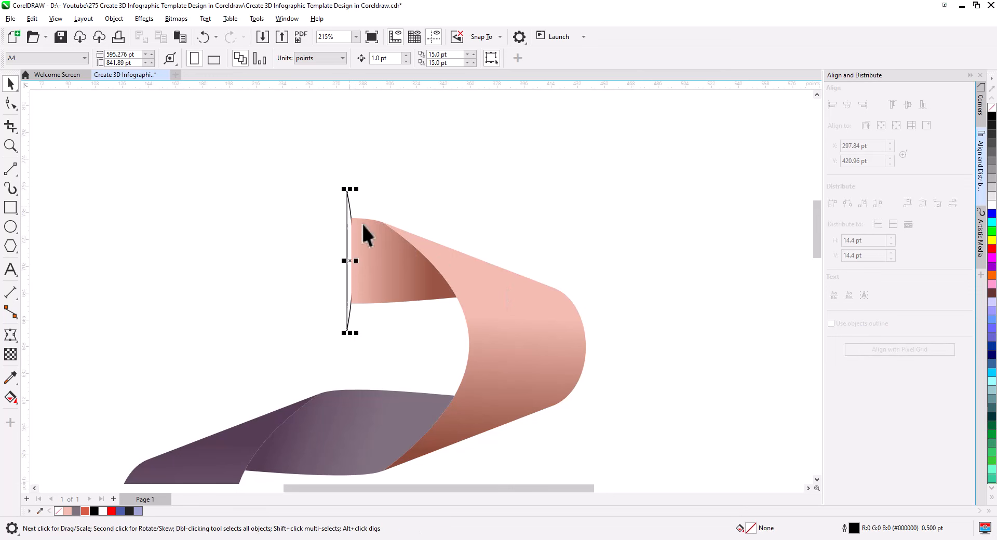
Fill the thin curved sliver beside the pink end segment with black and bring it to the front of the page
click(991, 118)
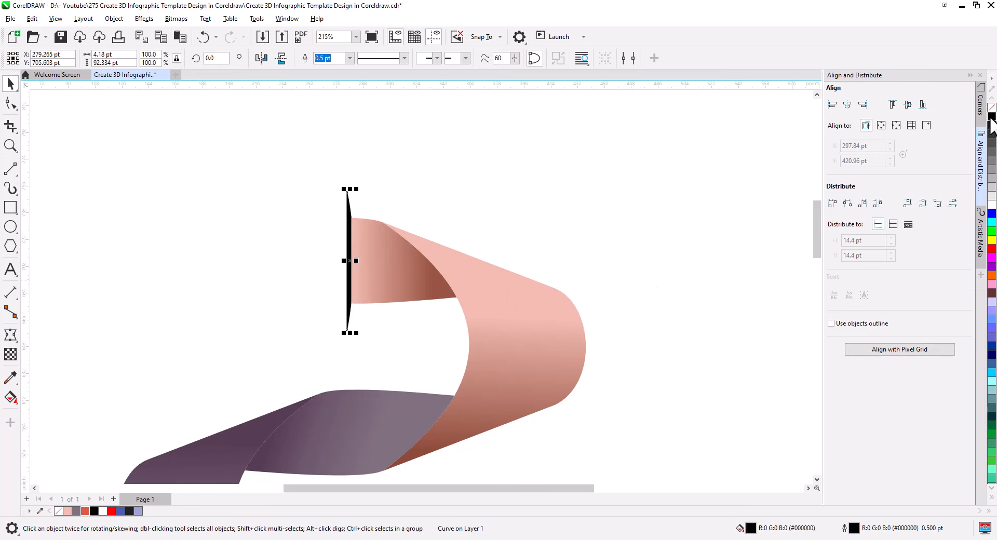
right_click(351, 212)
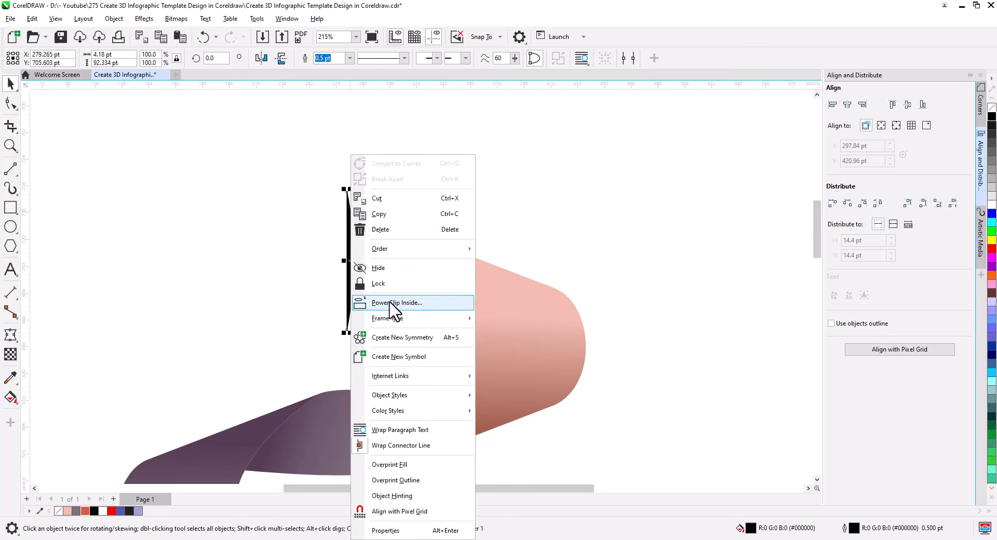
mouse_move(390, 250)
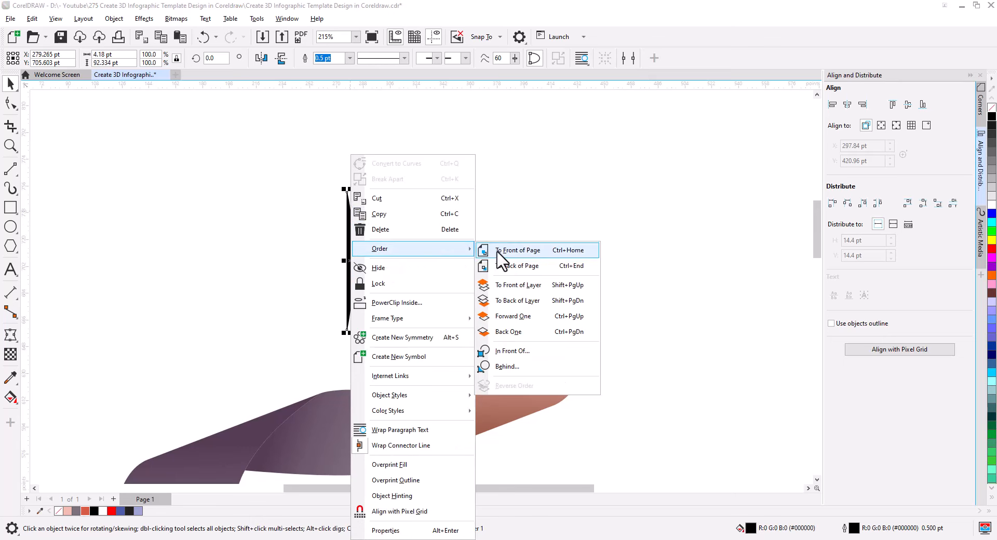
click(518, 300)
click(497, 258)
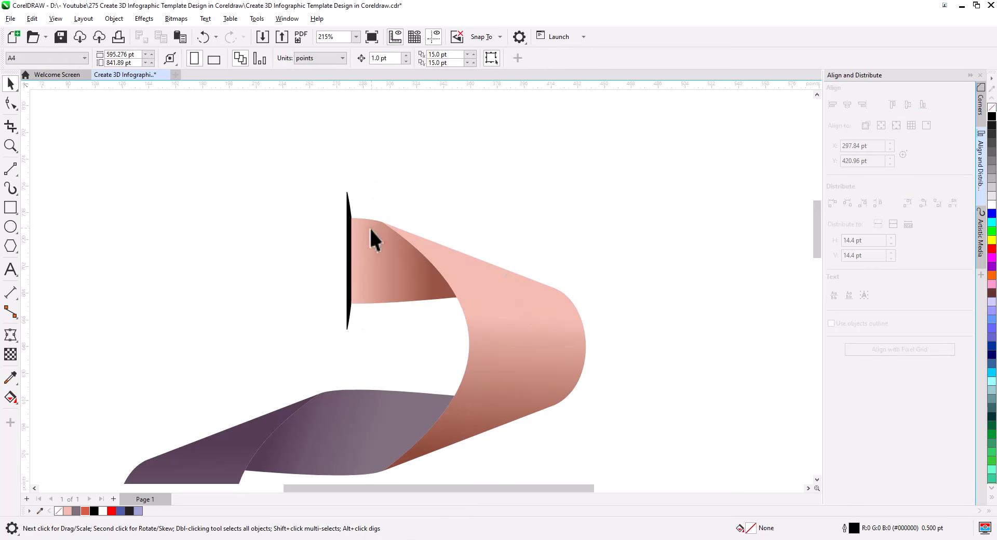
click(349, 218)
scroll(353, 286, up, 3)
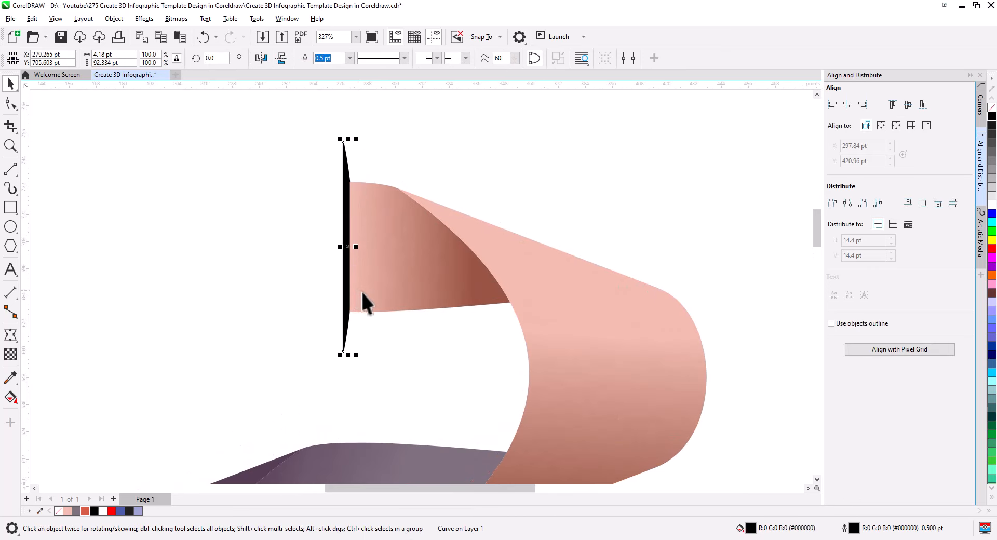
right_click(333, 154)
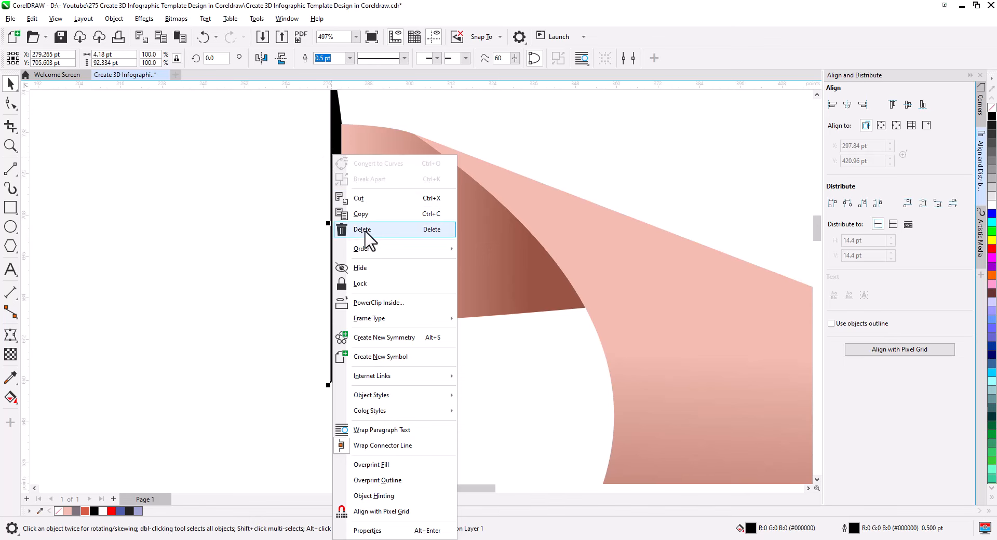
mouse_move(405, 250)
click(511, 252)
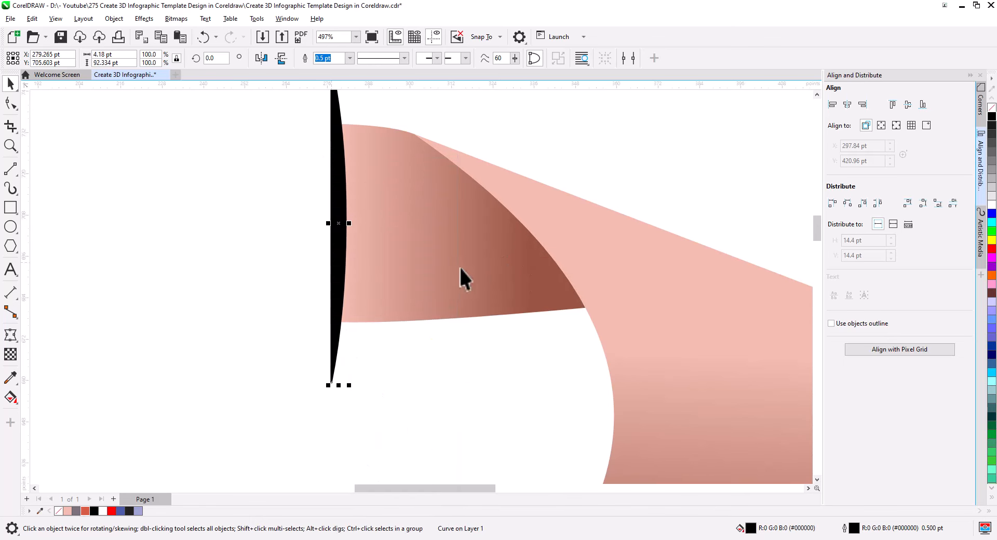
click(242, 273)
scroll(298, 332, down, 2)
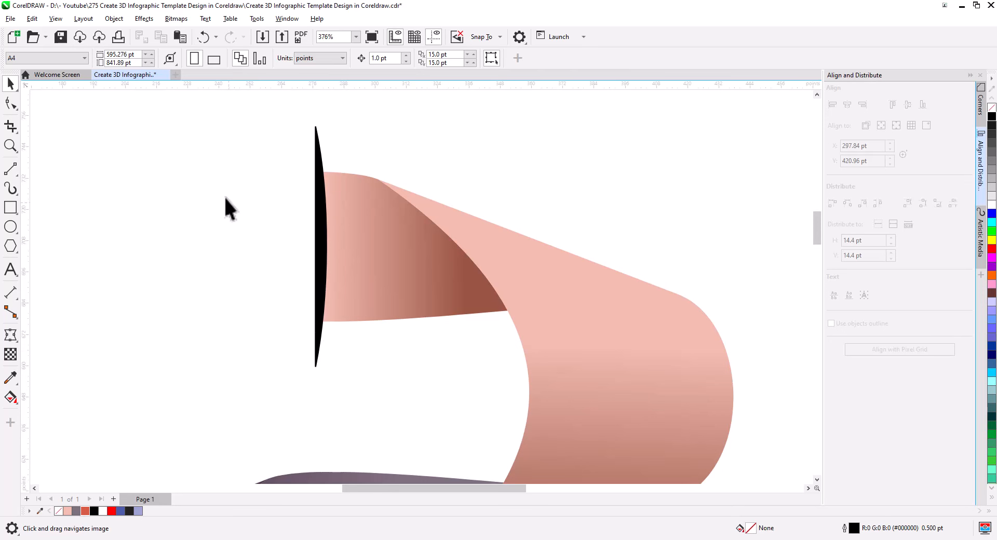
Save the document and apply a Motion Blur to the black sliver with distance 292 and direction 90
key(ctrl+s)
click(148, 19)
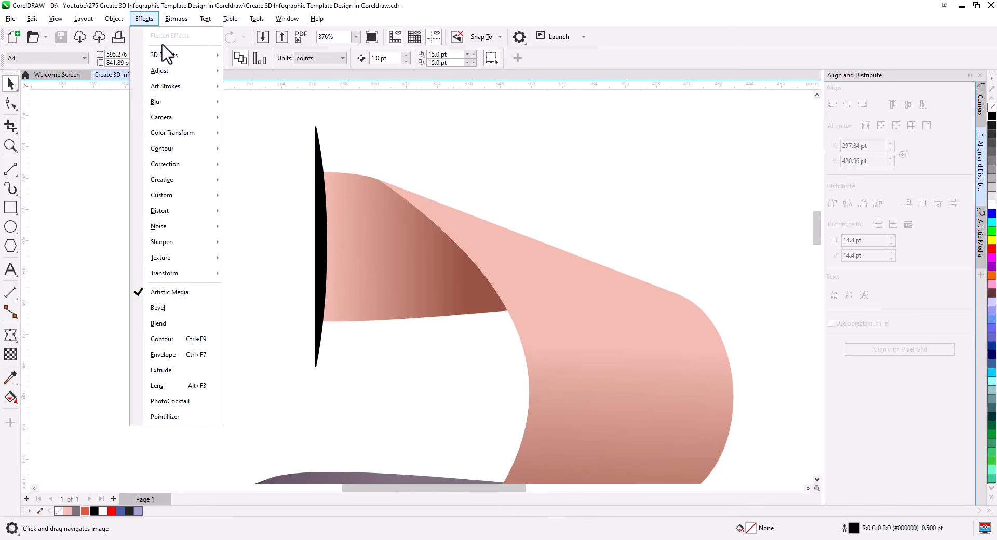
mouse_move(175, 103)
click(367, 150)
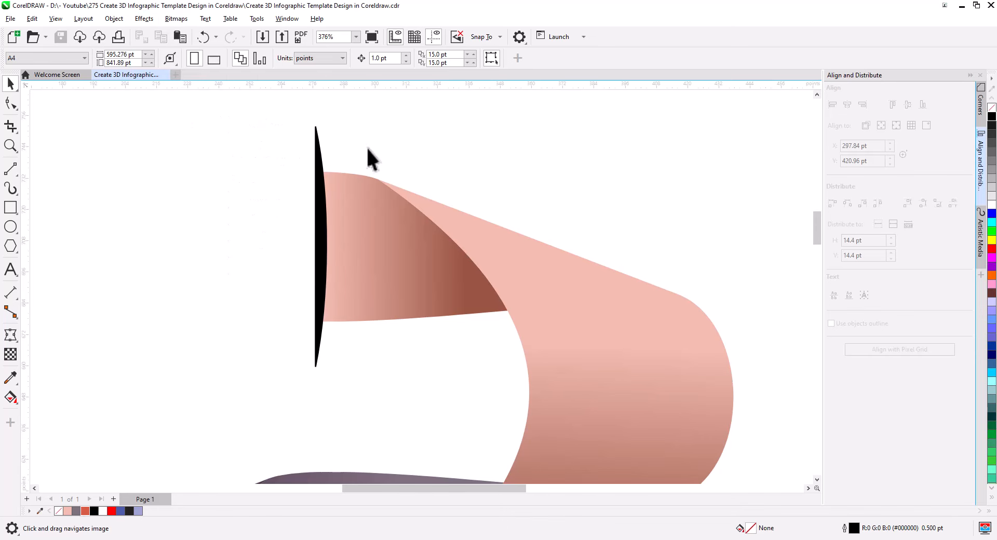
click(144, 19)
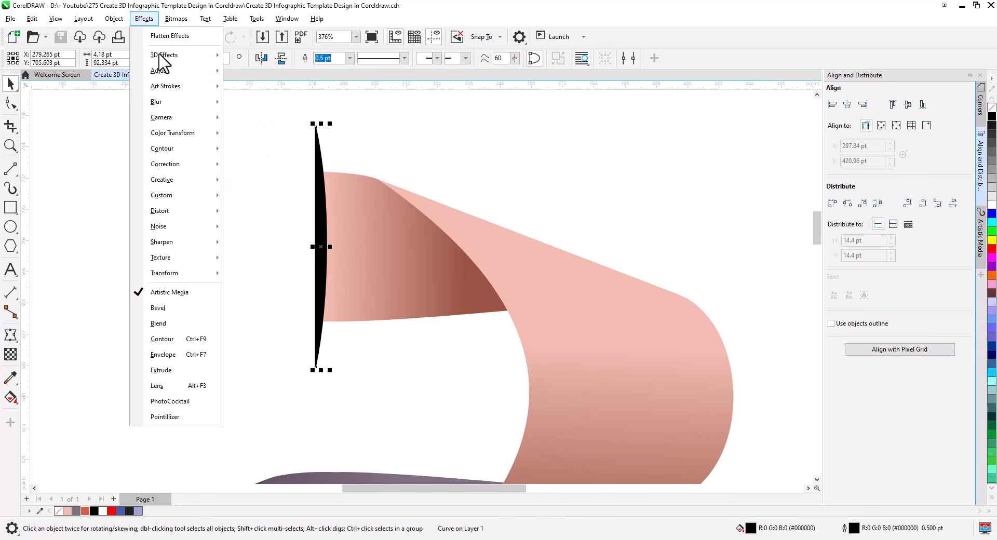
mouse_move(191, 104)
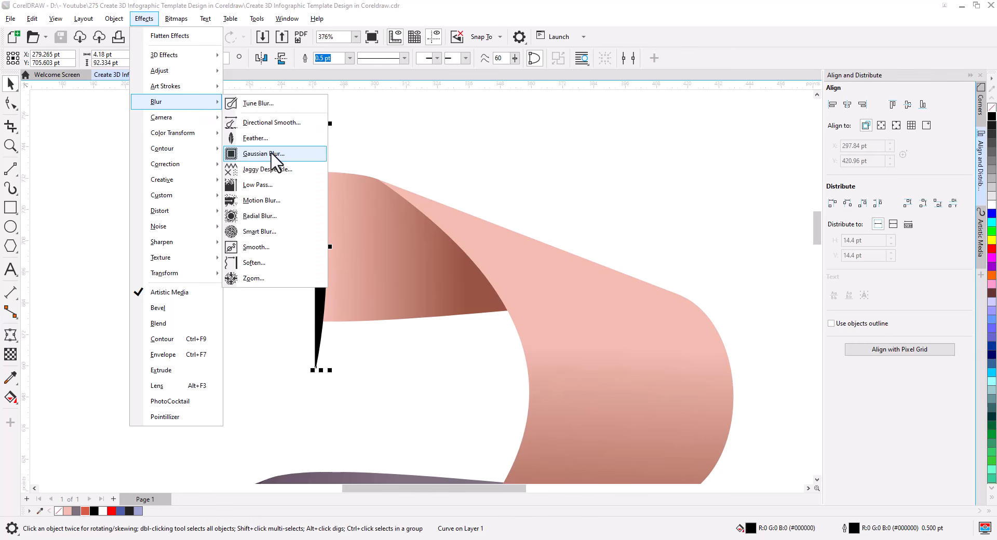
click(274, 201)
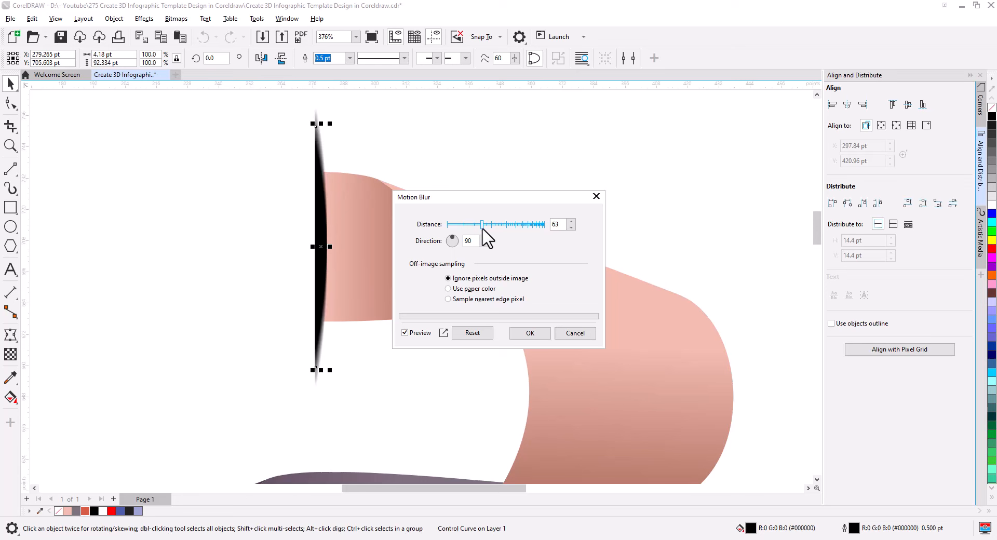
drag(482, 226, 507, 226)
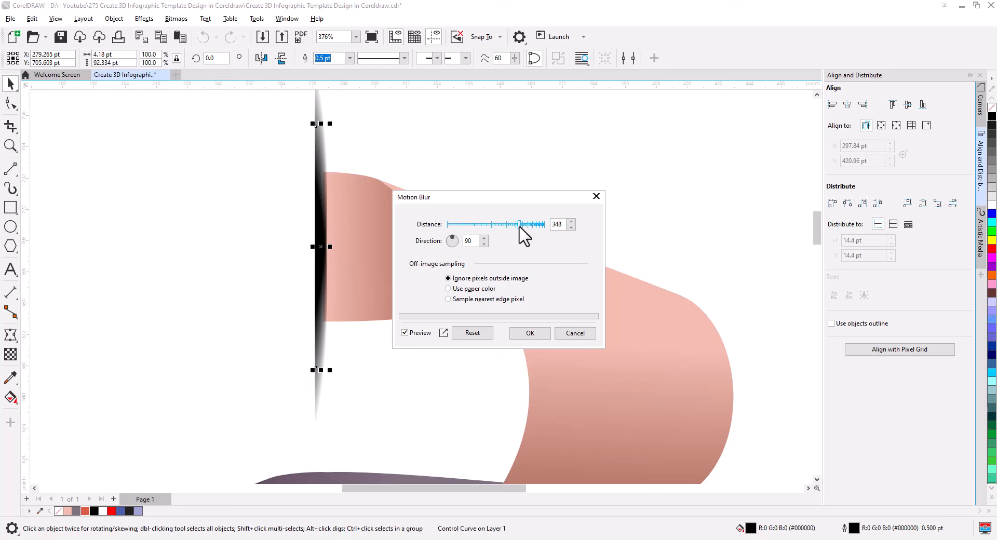
drag(520, 224, 515, 224)
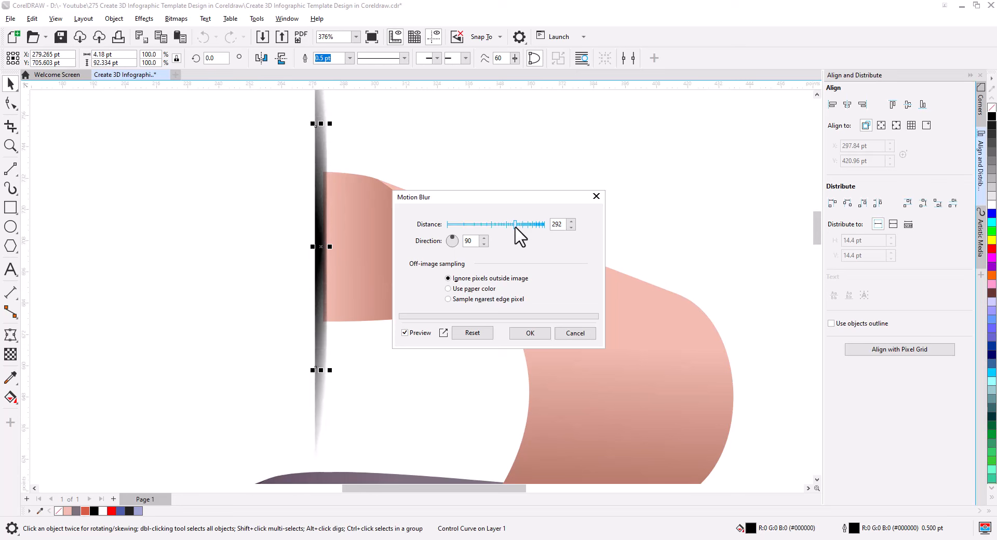
click(527, 335)
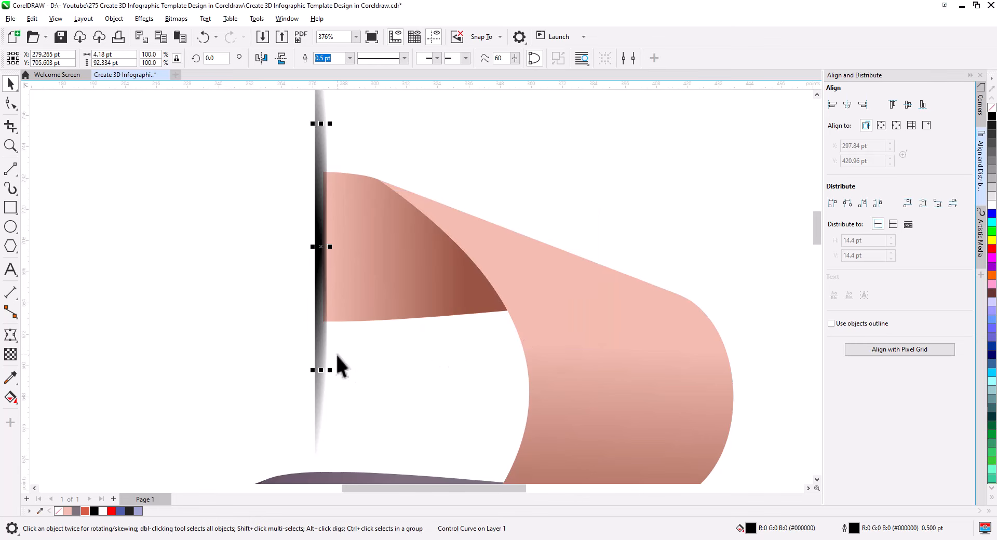
Shorten the blurred sliver to about 72 pt and move it slightly onto the pink end segment's straight edge
drag(321, 372, 322, 342)
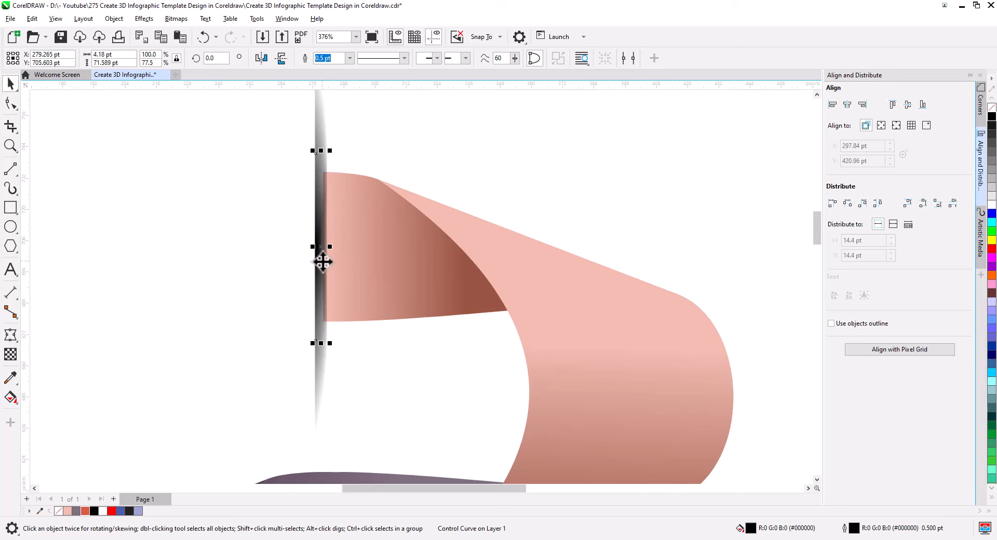
drag(322, 262, 326, 265)
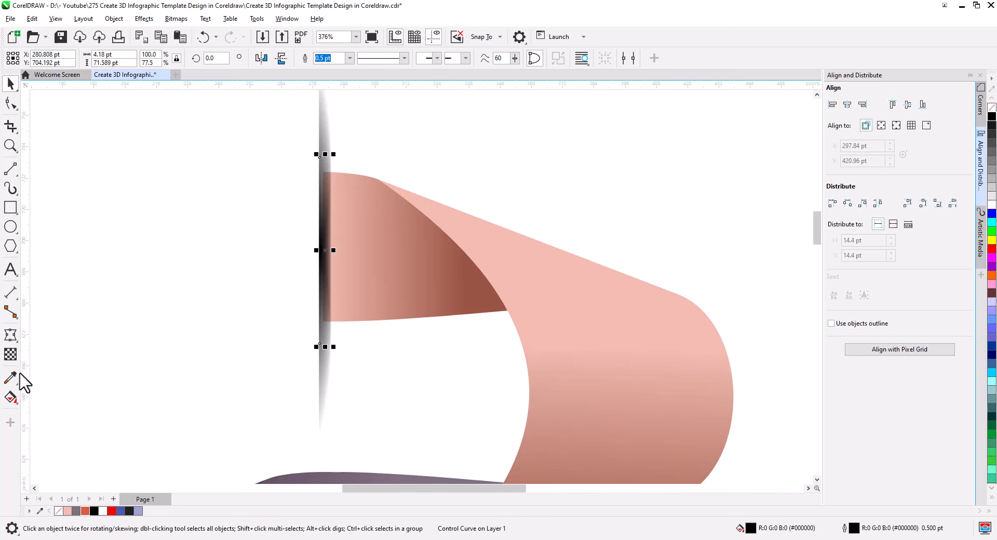
Apply a uniform transparency of 30 to the blurred sliver
click(11, 355)
drag(301, 358, 309, 358)
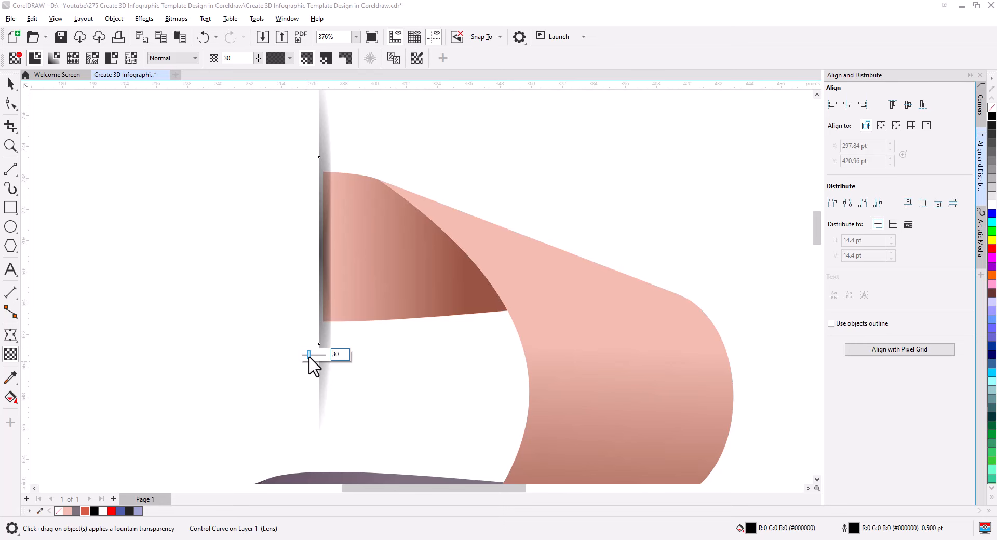
click(11, 83)
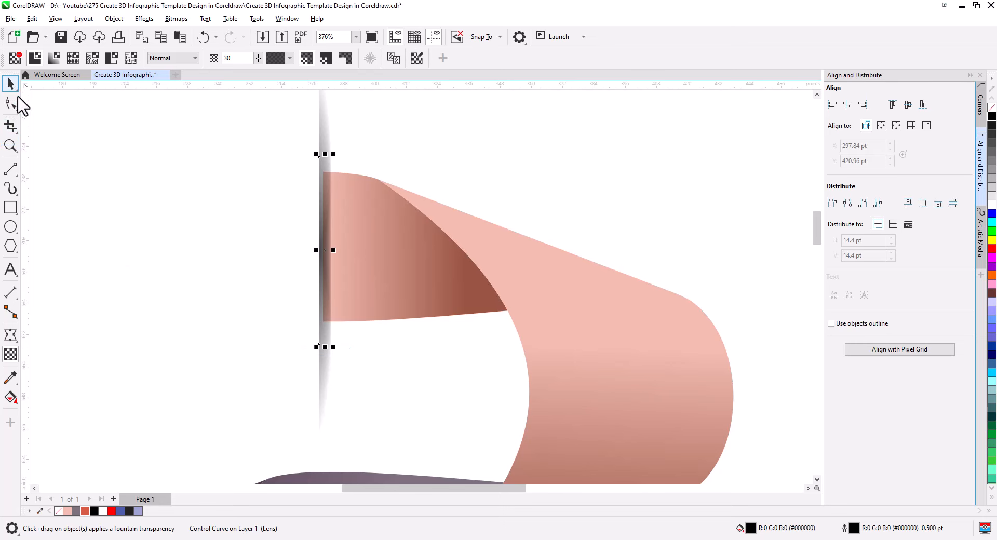
click(122, 229)
Copy the blurred shadow to the empty area beside the lower purple segment and mirror the copy horizontally
scroll(313, 277, down, 7)
drag(347, 322, 353, 187)
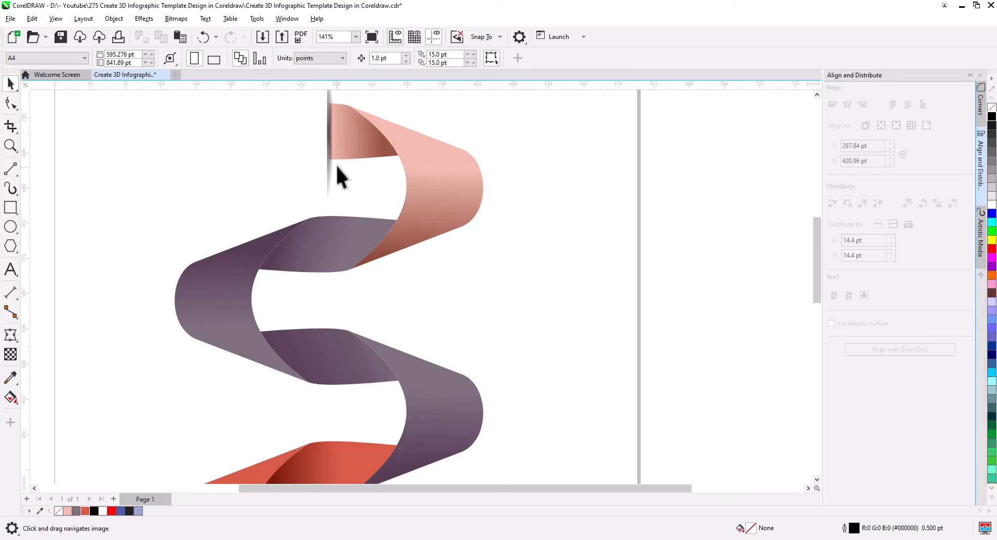
drag(329, 132, 525, 404)
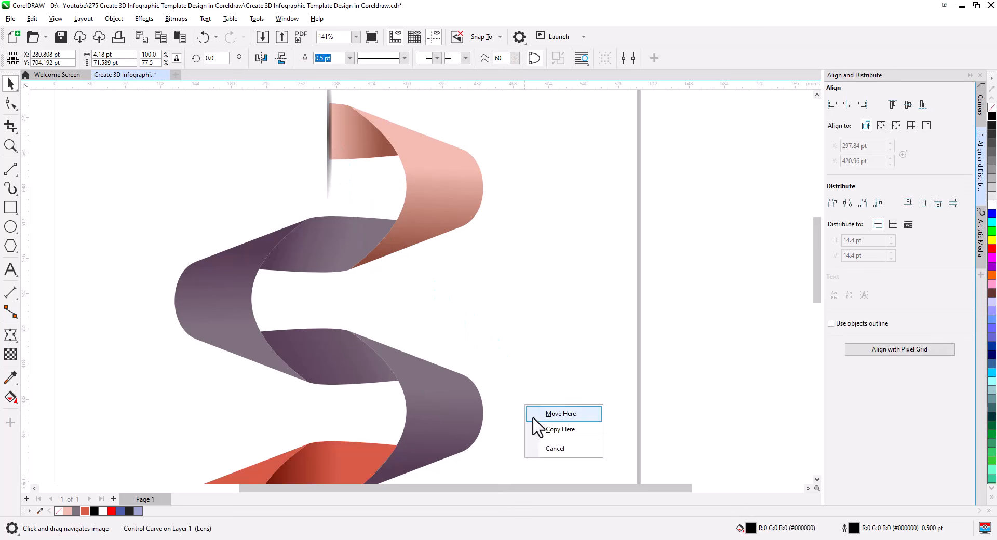
click(543, 428)
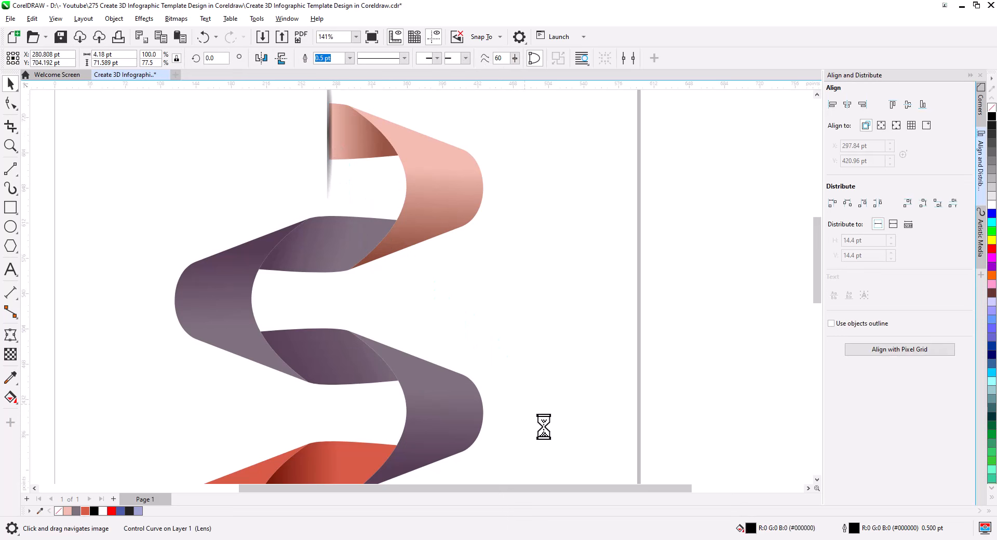
click(261, 58)
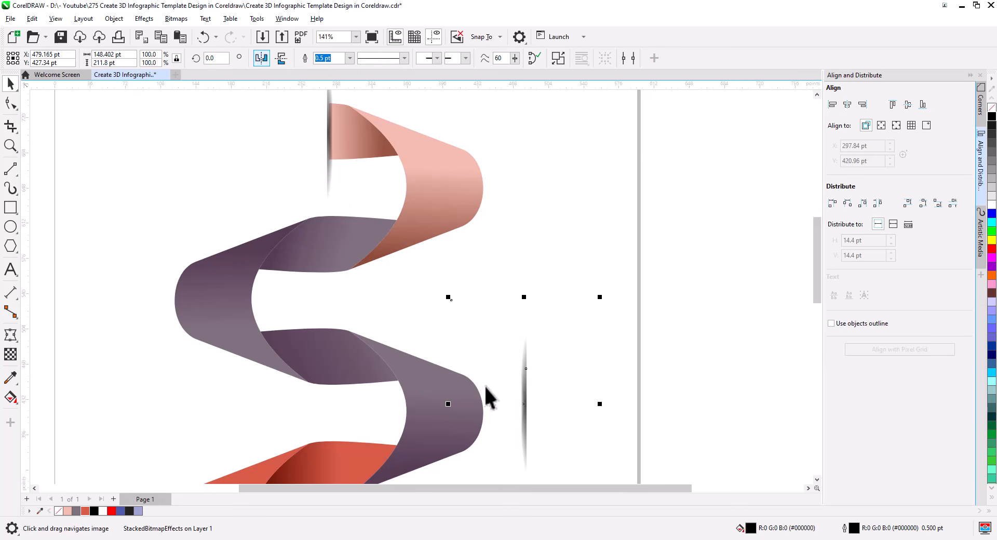
Align the mirrored shadow's vertical centre with the red end segment at the bottom of the ribbon
mouse_move(486, 398)
mouse_down()
mouse_move(490, 265)
mouse_move(503, 268)
mouse_up()
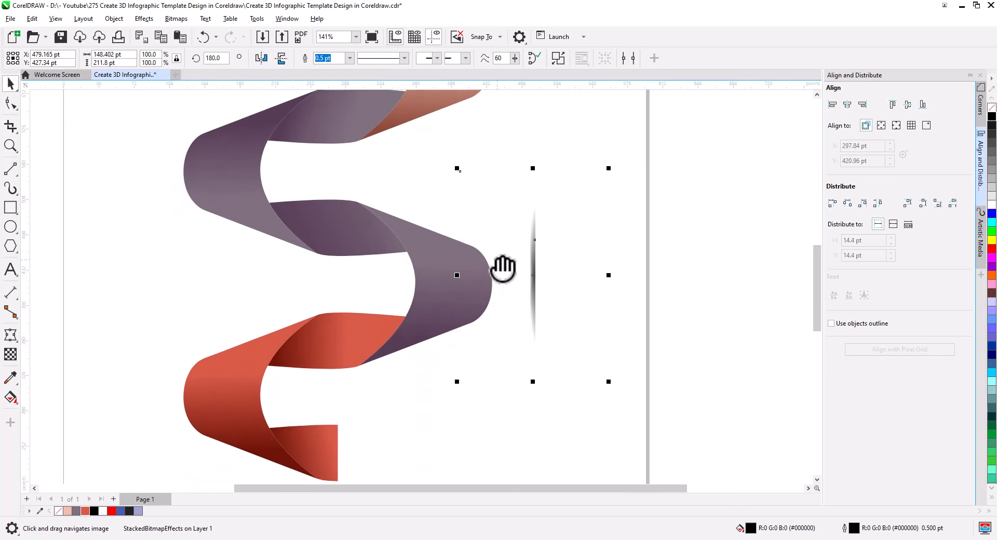
shift+click(335, 441)
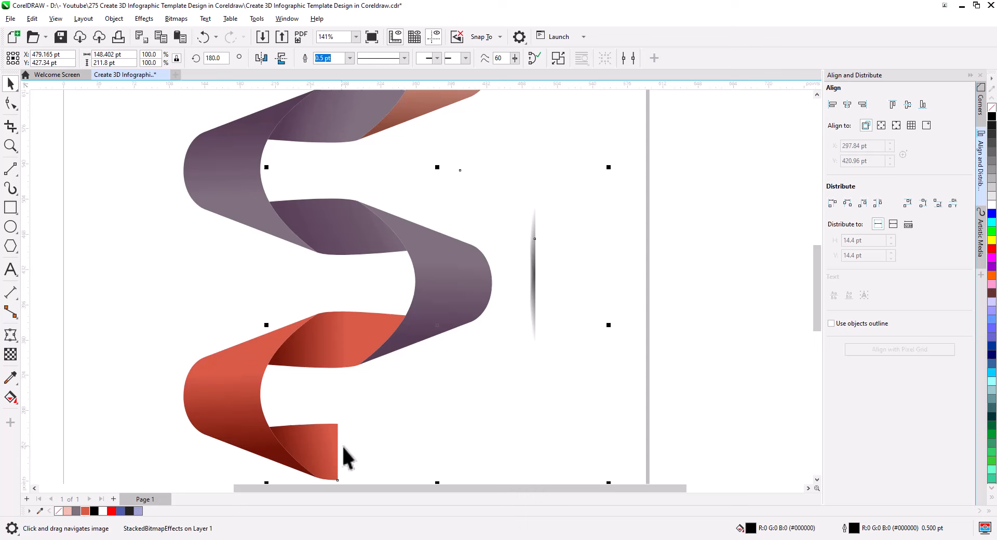
click(907, 105)
click(575, 381)
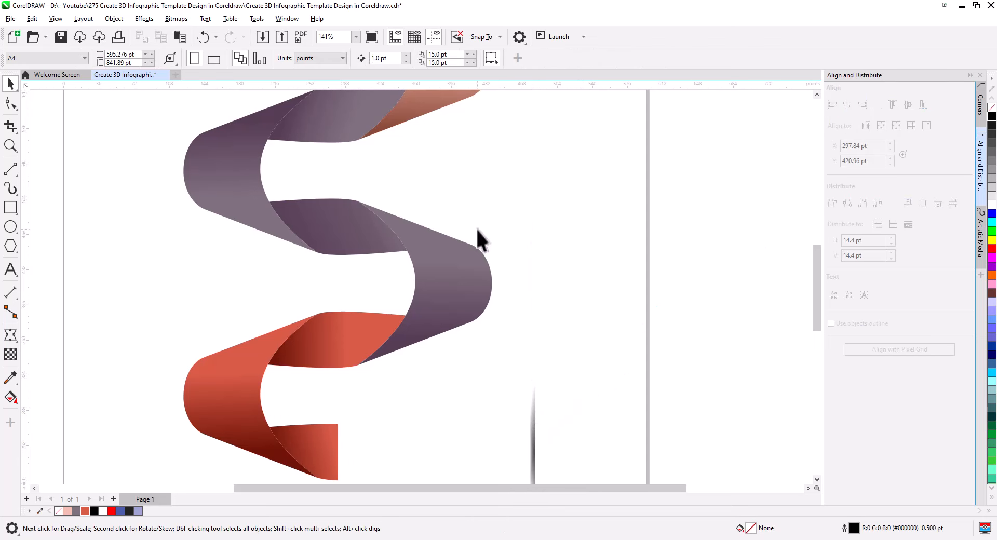
Align the mirrored shadow's left side with the shadow at the pink end segment
click(534, 439)
drag(460, 270, 542, 376)
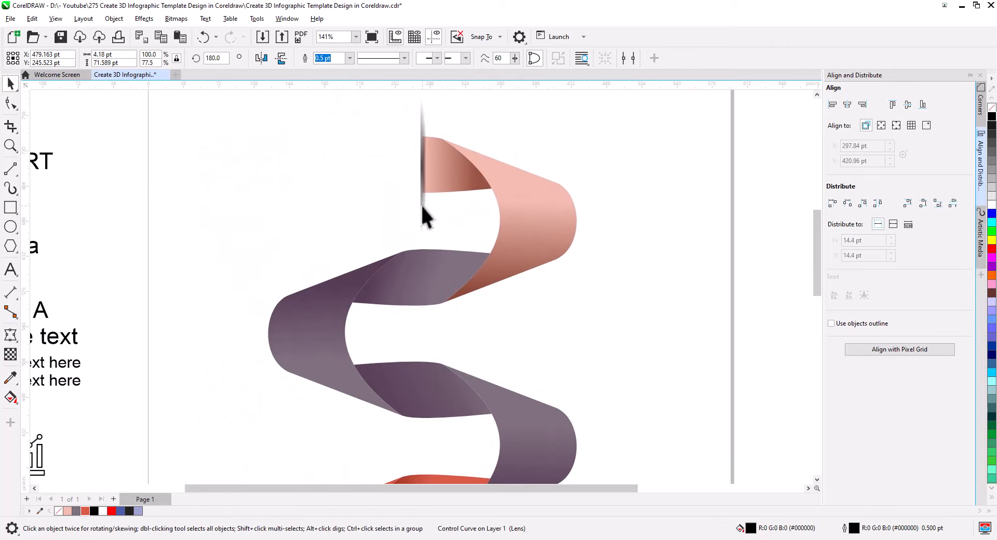
click(421, 172)
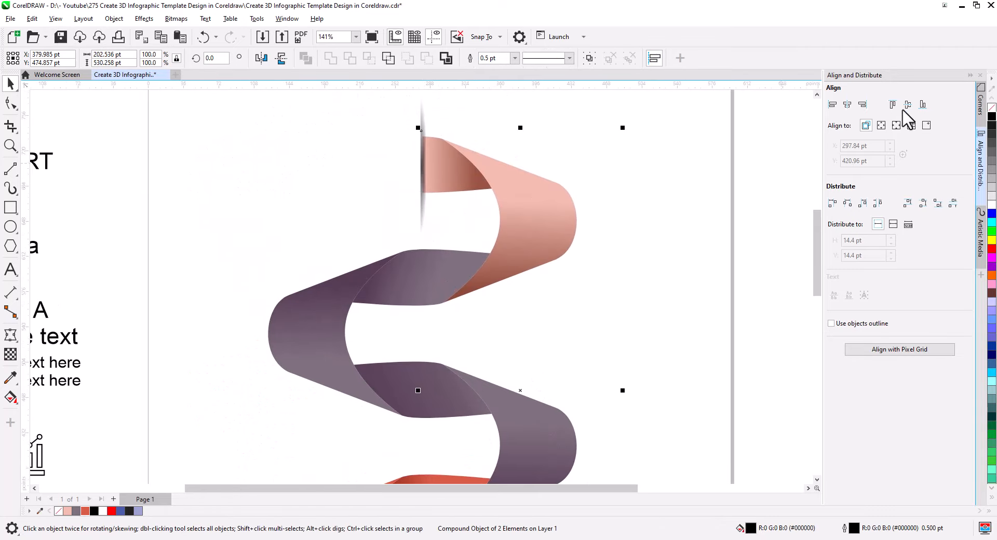
click(833, 104)
drag(633, 350, 647, 172)
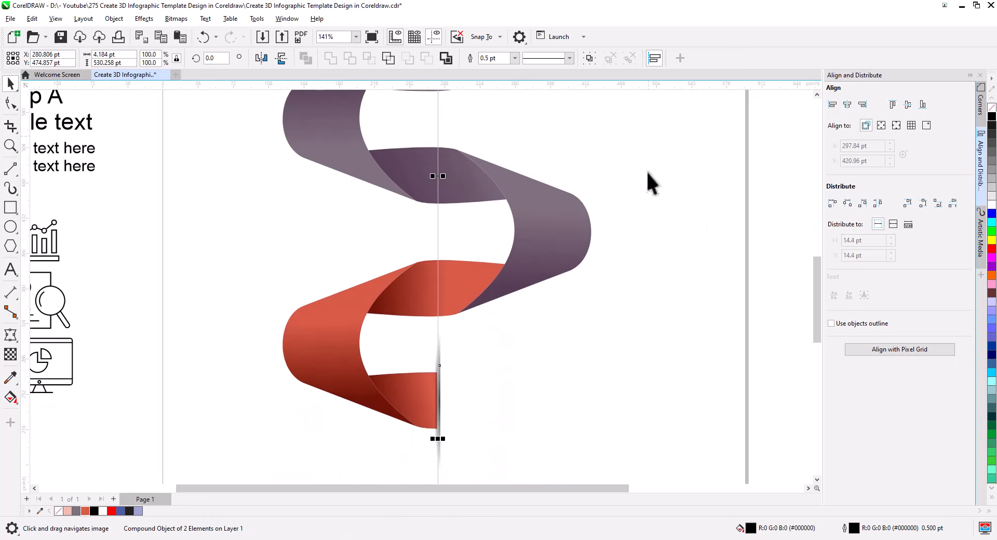
Shift the mirrored shadow slightly left so its straight side meets the red end segment's straight edge
click(499, 408)
scroll(463, 419, up, 3)
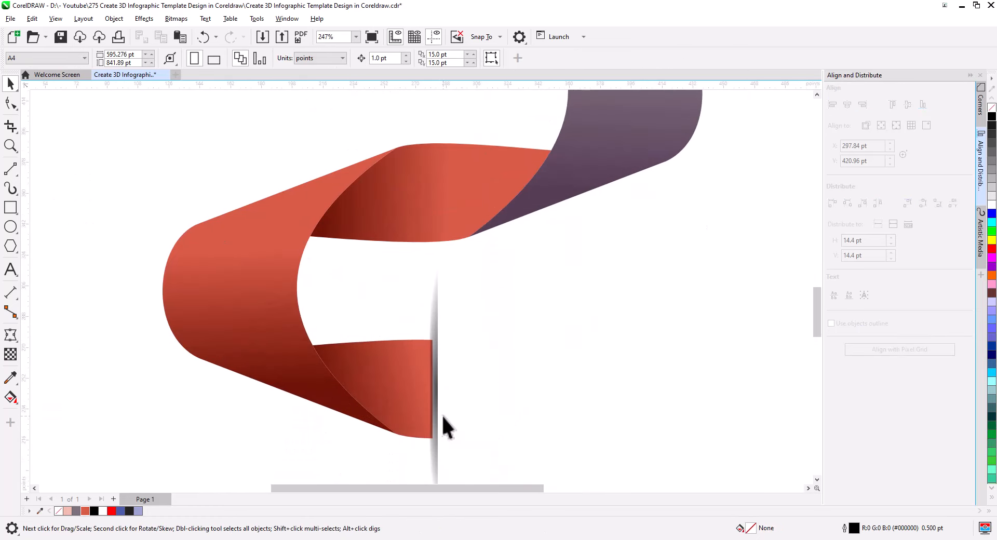
click(431, 383)
drag(432, 386, 428, 386)
click(474, 384)
scroll(463, 265, up, 5)
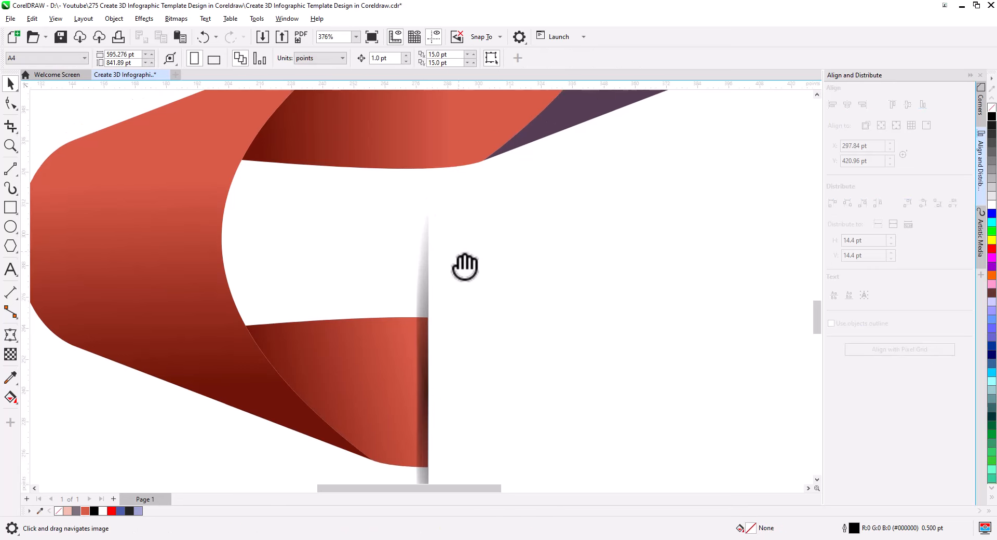
Shift the upper shadow slightly right so its straight side meets the pink end segment's straight edge
scroll(452, 140, up, 8)
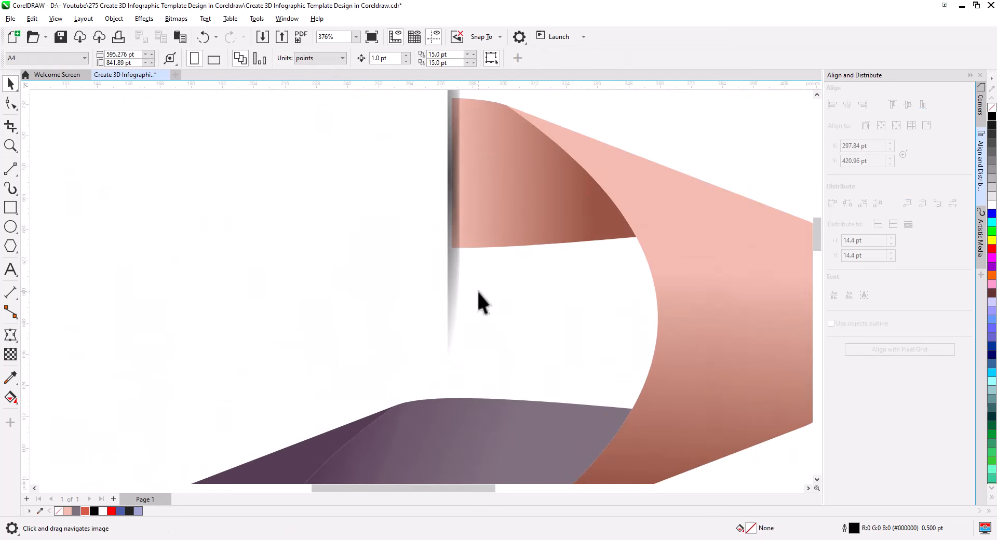
drag(456, 260, 426, 259)
click(415, 260)
scroll(421, 254, down, 3)
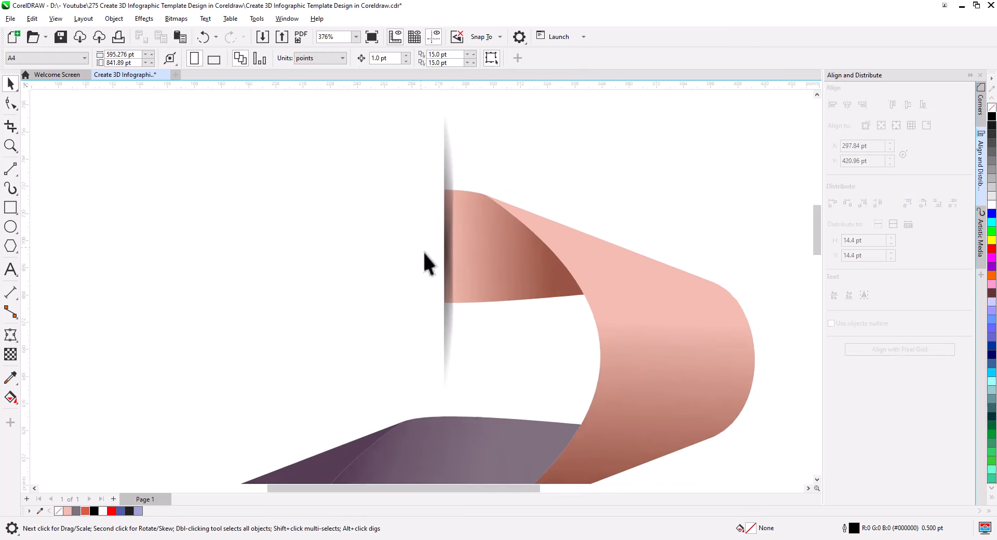
scroll(434, 295, down, 5)
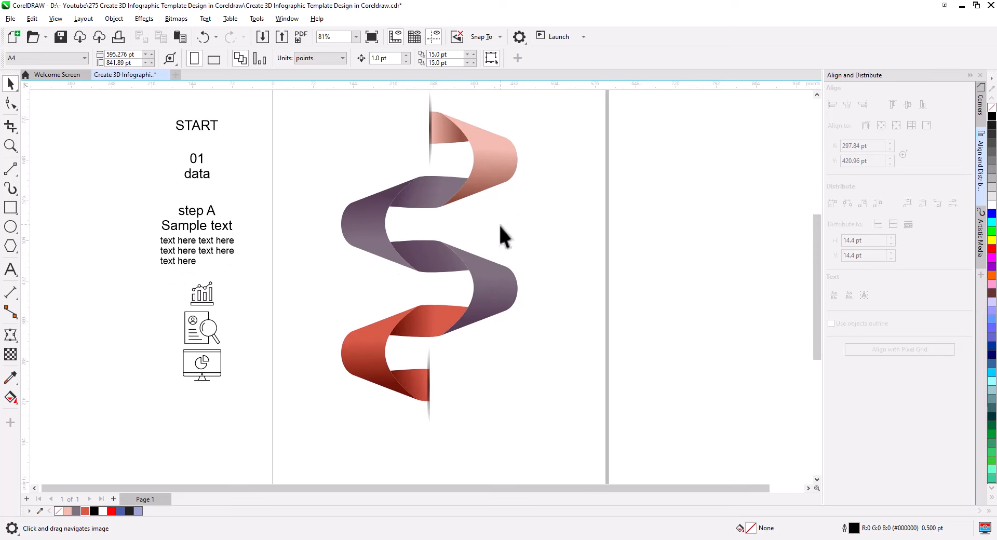
Draw a flat ellipse about 144 by 25 pt across the lower edge of the upper purple fold
drag(509, 252, 500, 266)
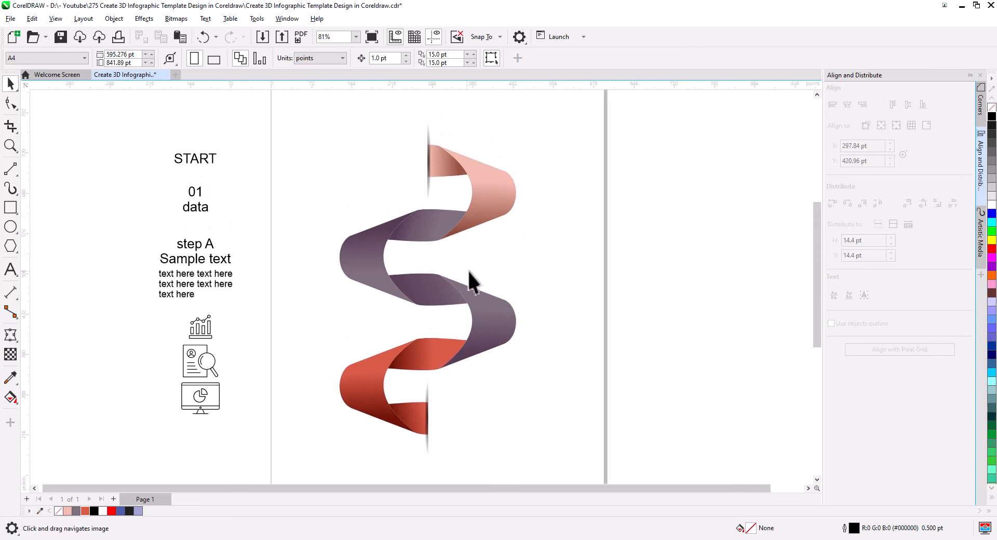
scroll(449, 260, up, 1)
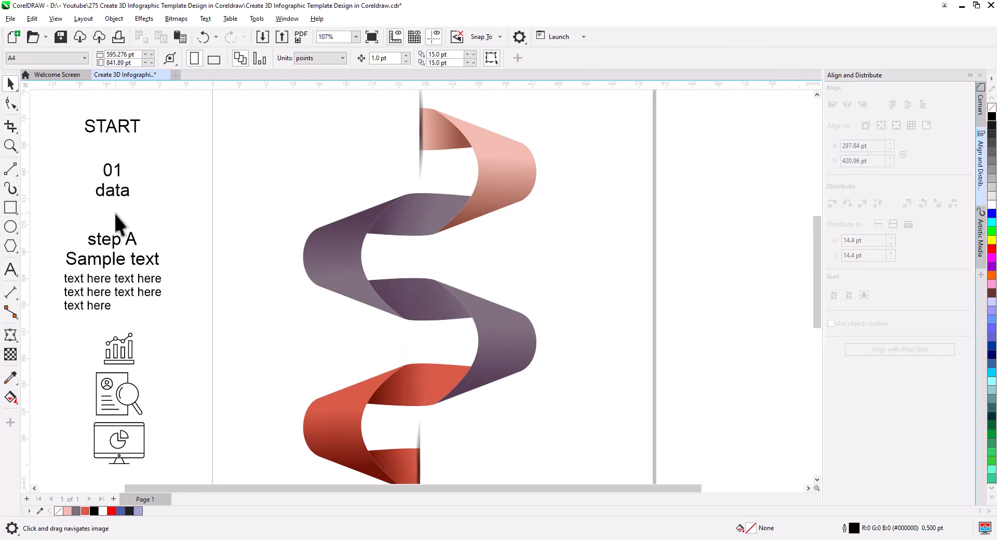
click(10, 226)
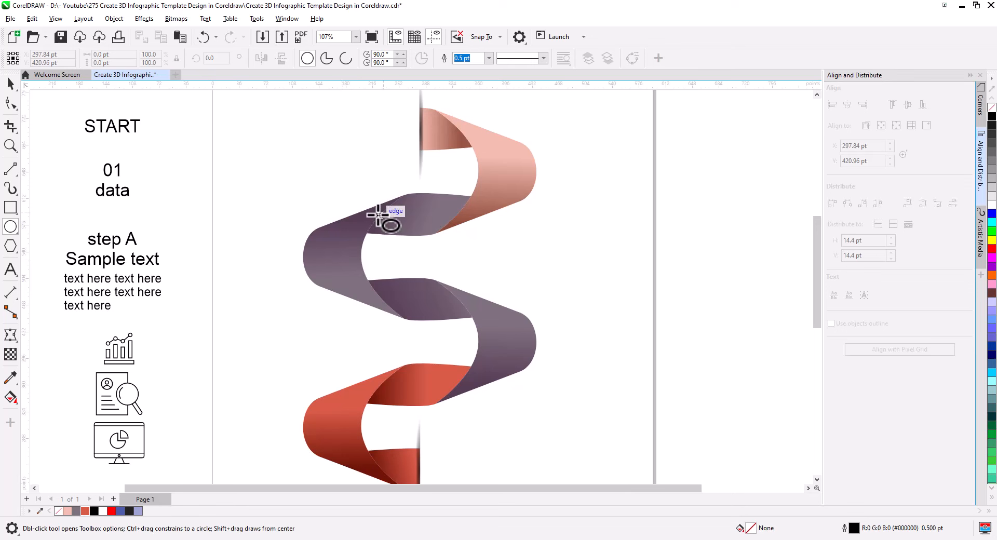
drag(370, 210, 479, 250)
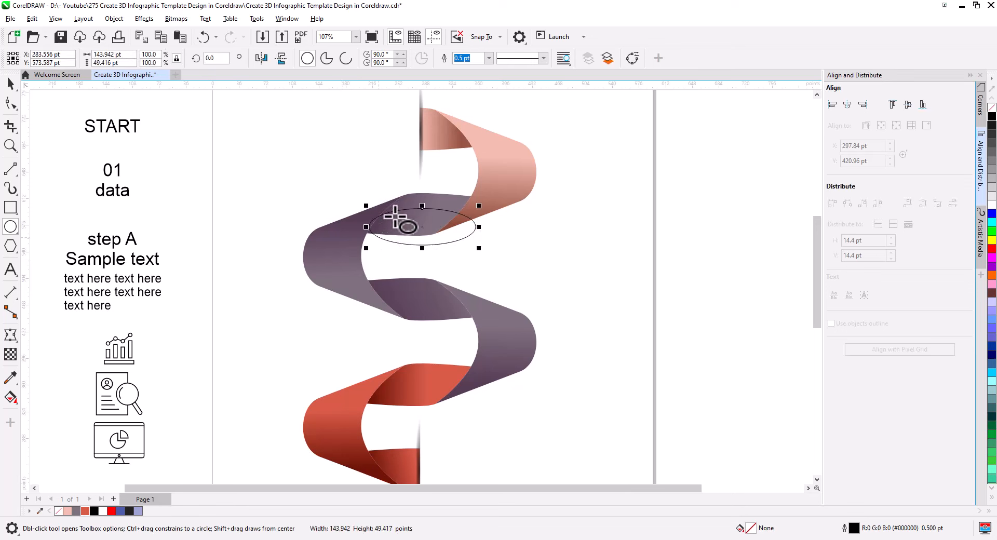
drag(423, 206, 422, 236)
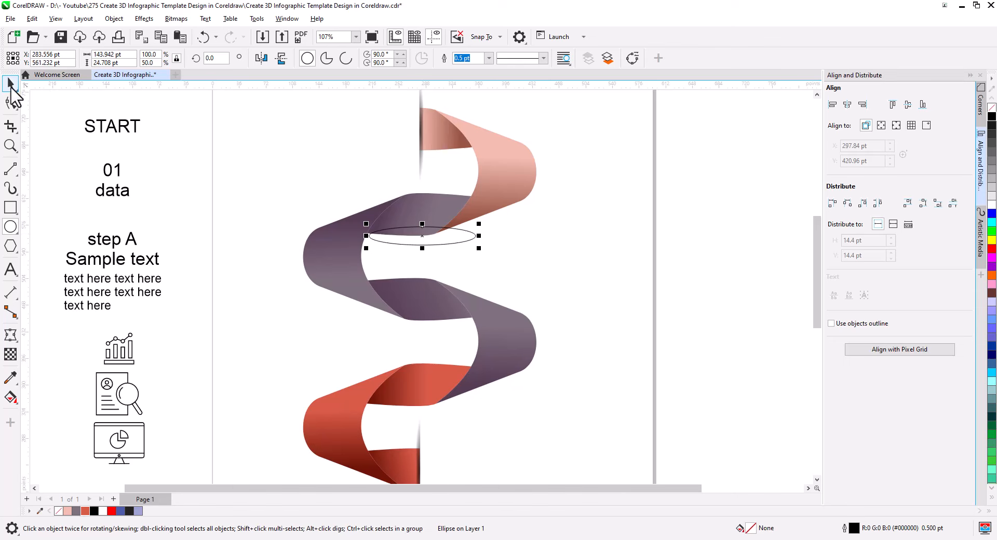
Fill the ellipse with black and send it to the back of the page, behind the ribbon
click(11, 84)
click(992, 117)
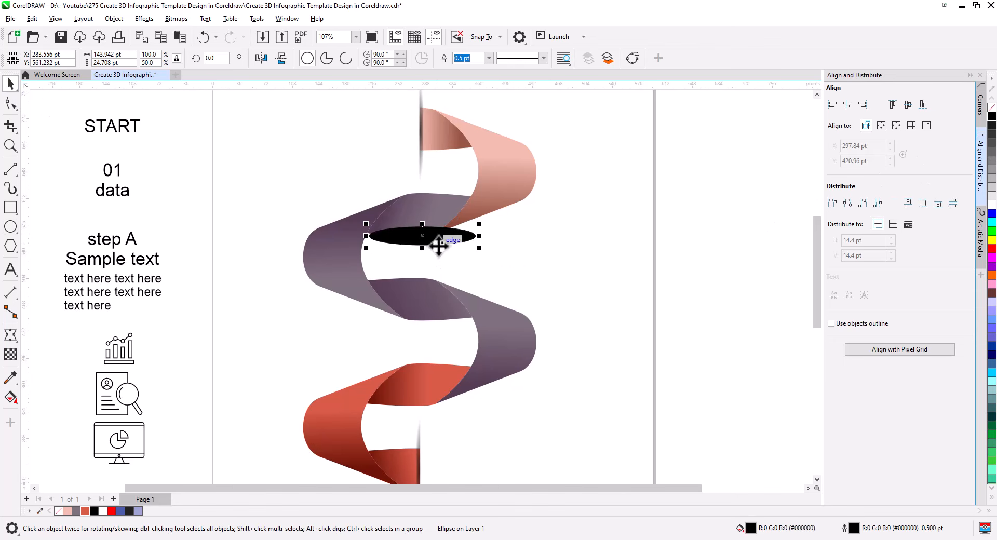
right_click(452, 239)
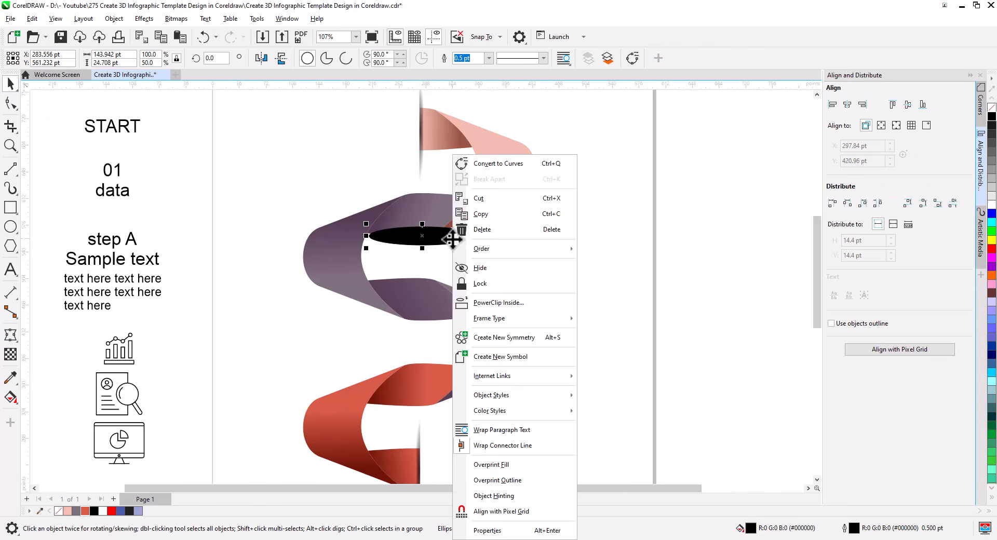
mouse_move(502, 252)
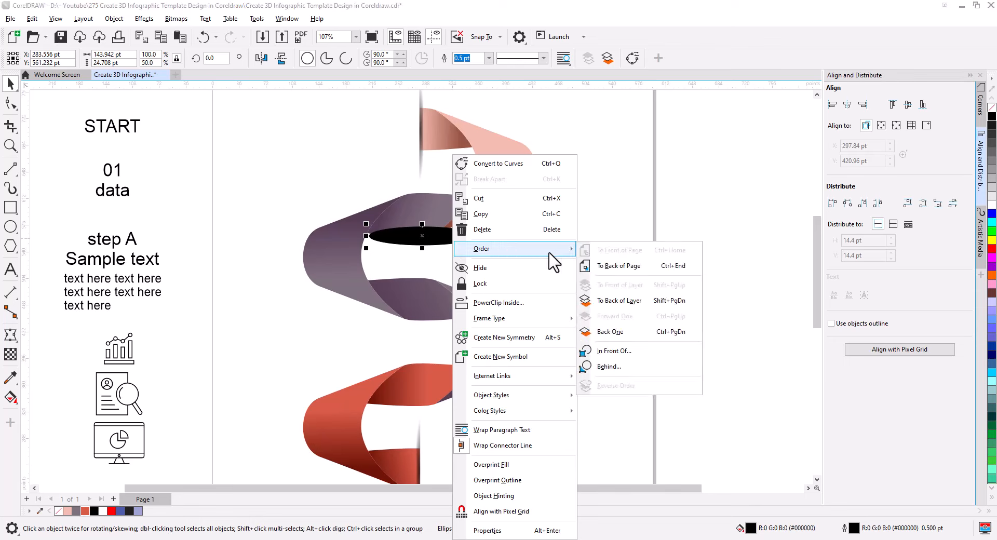
click(619, 270)
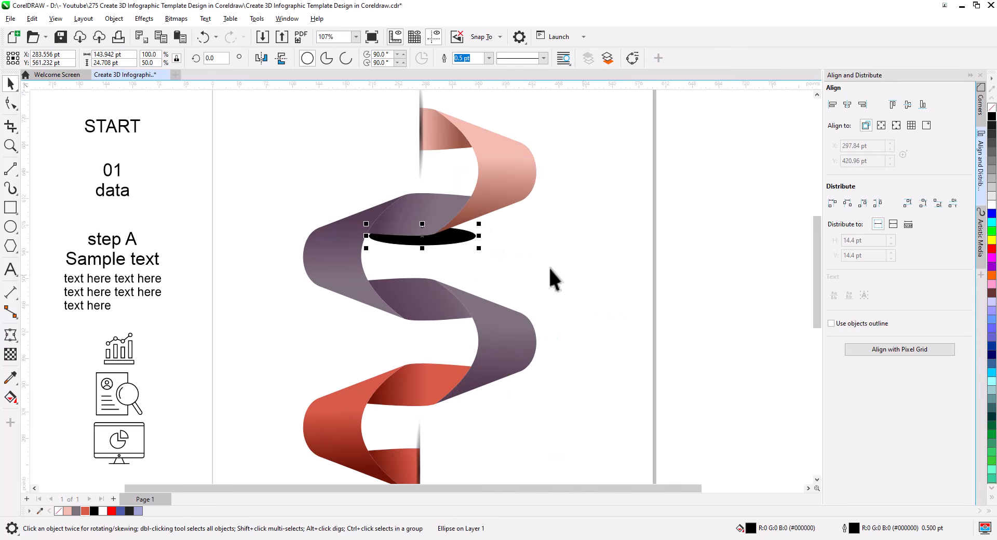
Apply a Gaussian Blur with a radius of 62.1 pixels to the black ellipse
click(456, 251)
click(450, 242)
click(144, 18)
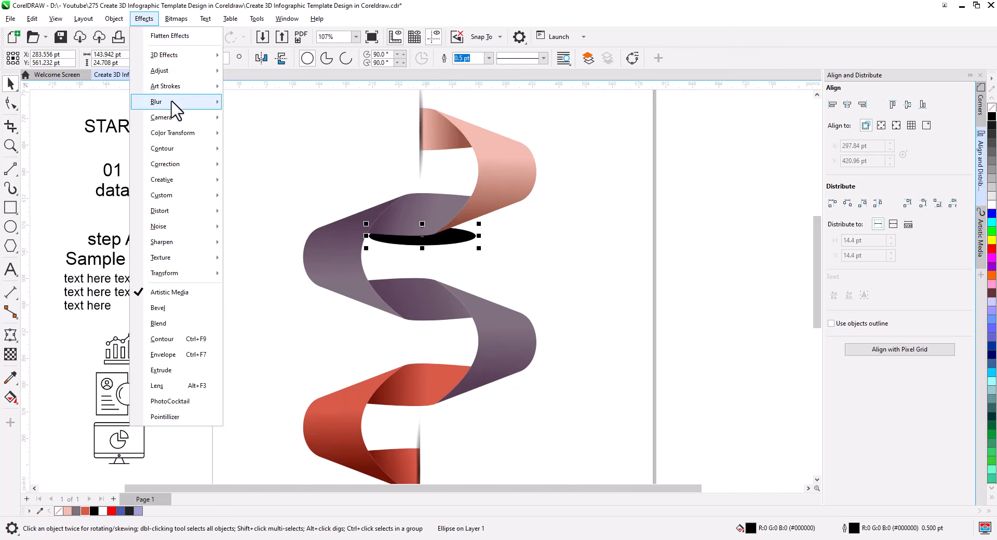
mouse_move(177, 103)
click(276, 156)
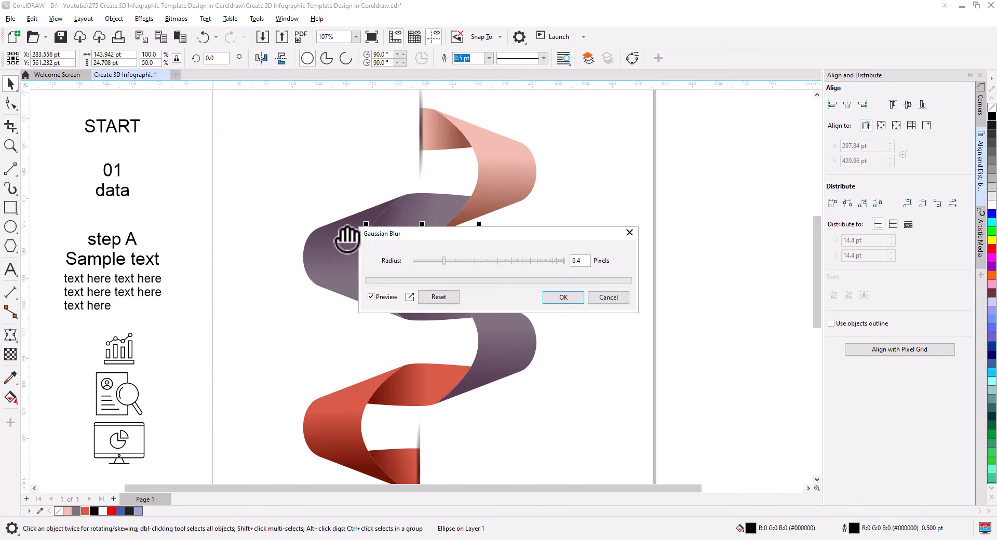
drag(486, 237, 639, 323)
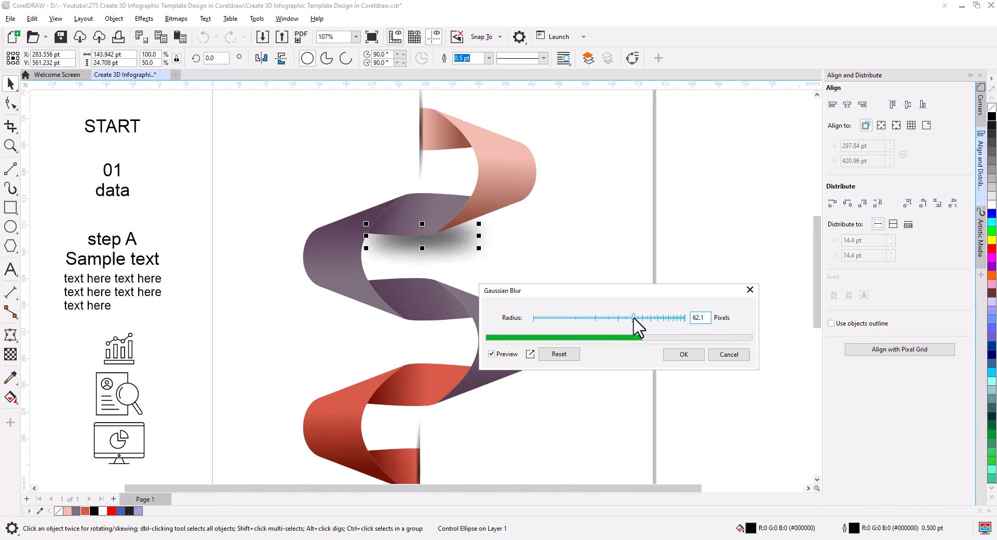
click(684, 355)
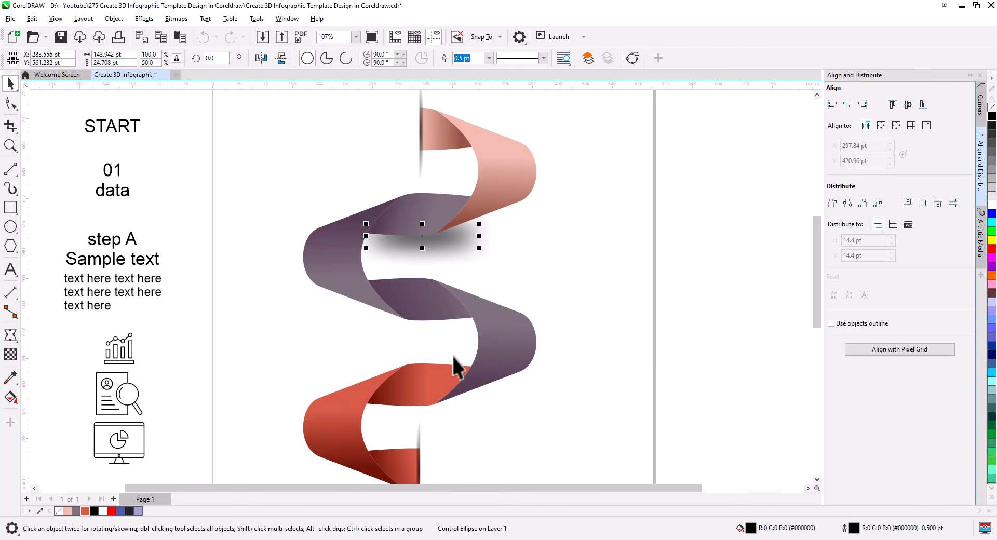
Give the blurred ellipse a uniform transparency of 30
click(11, 355)
click(402, 256)
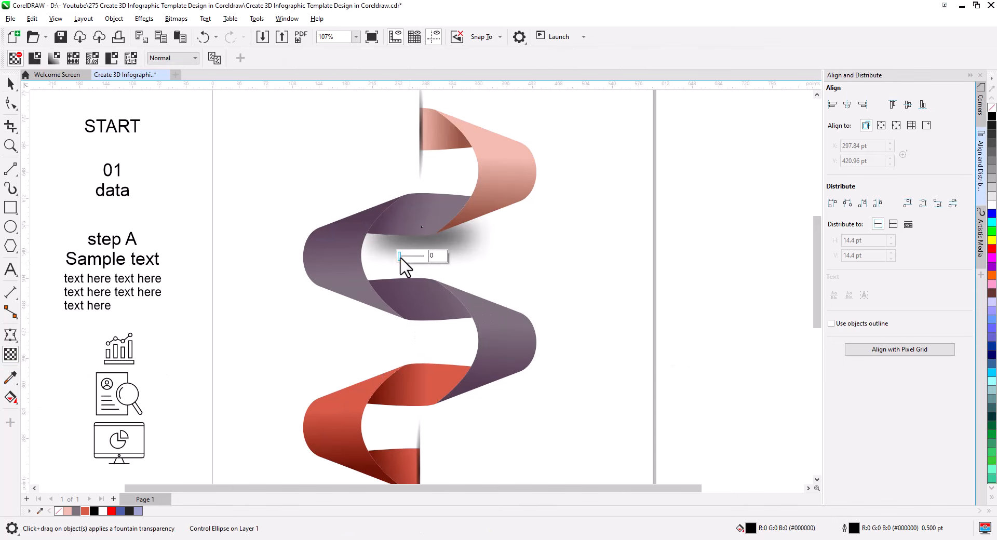
text(30)
key(Return)
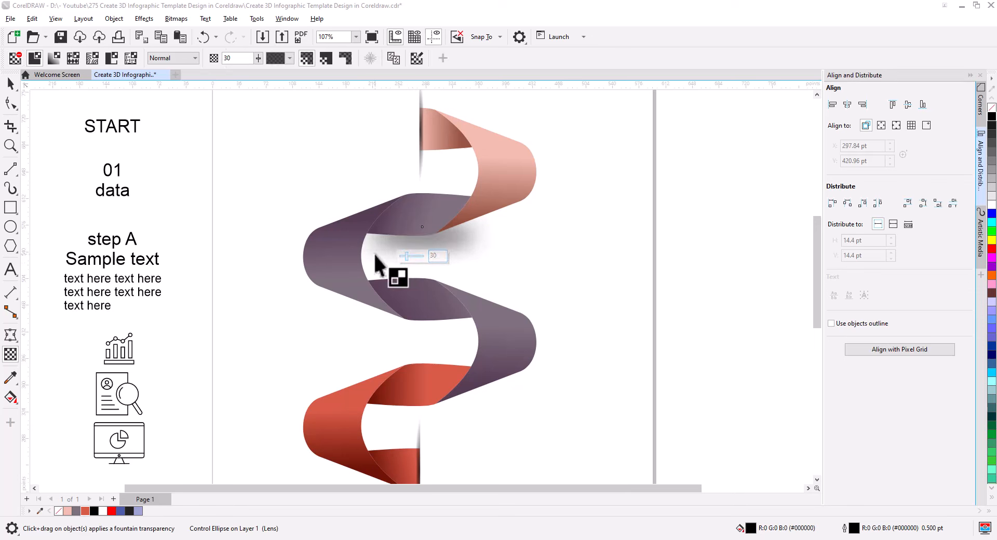
Enlarge the blurred shadow from its centre to about 162 by 28 pt and shift it slightly up under the fold
click(10, 83)
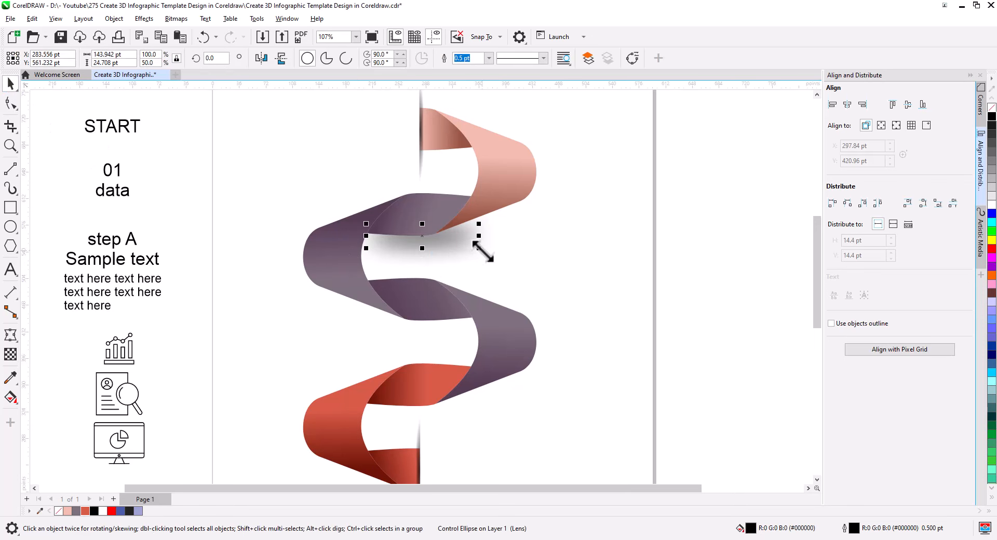
drag(484, 252, 490, 255)
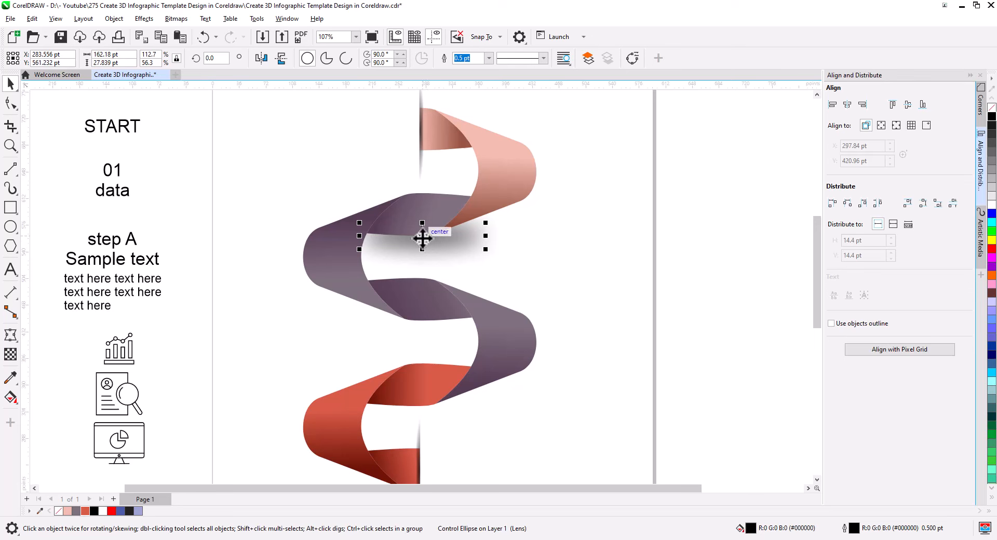
drag(423, 238, 423, 234)
click(494, 267)
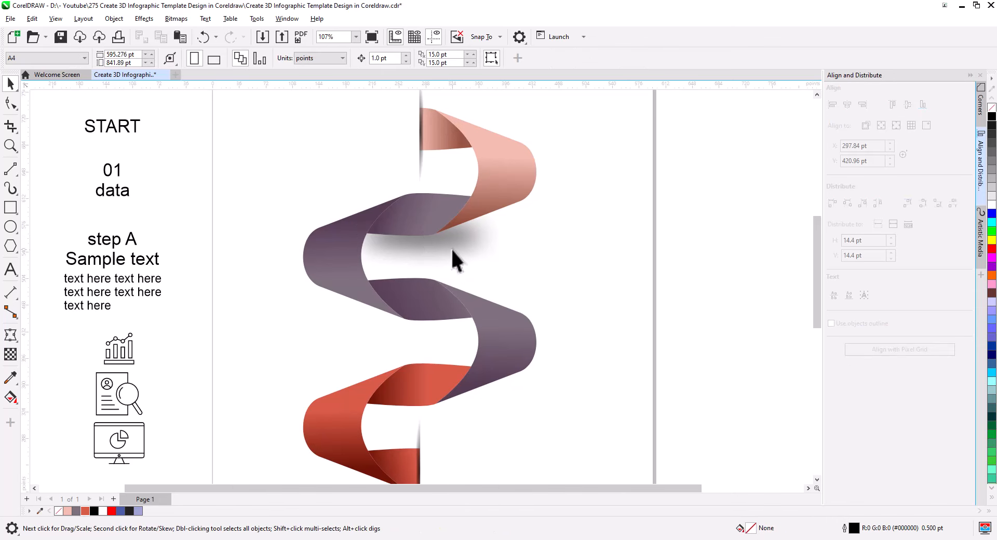
click(426, 243)
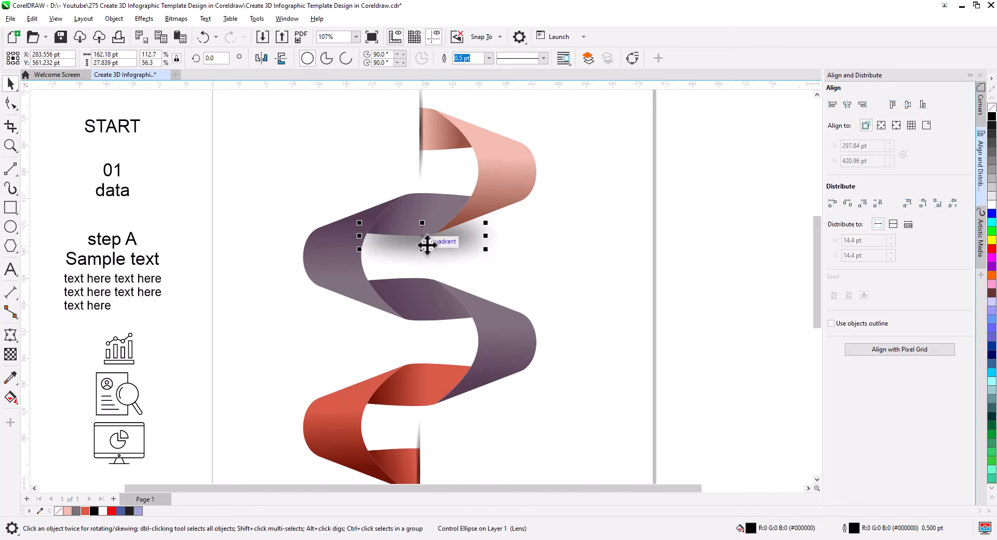
scroll(466, 254, up, 2)
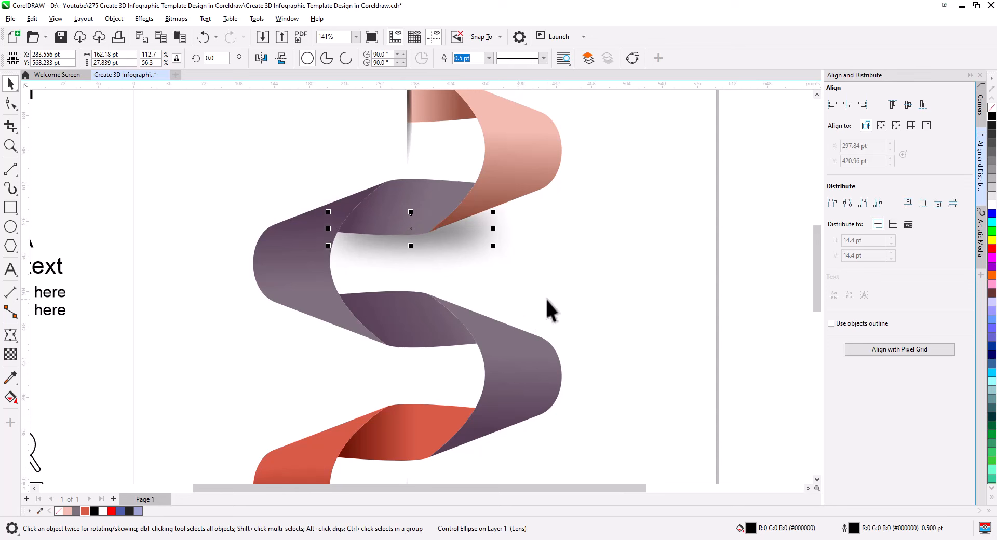
scroll(525, 264, down, 2)
Copy the blurred shadow to the lower edge of the second purple fold
drag(535, 295, 528, 247)
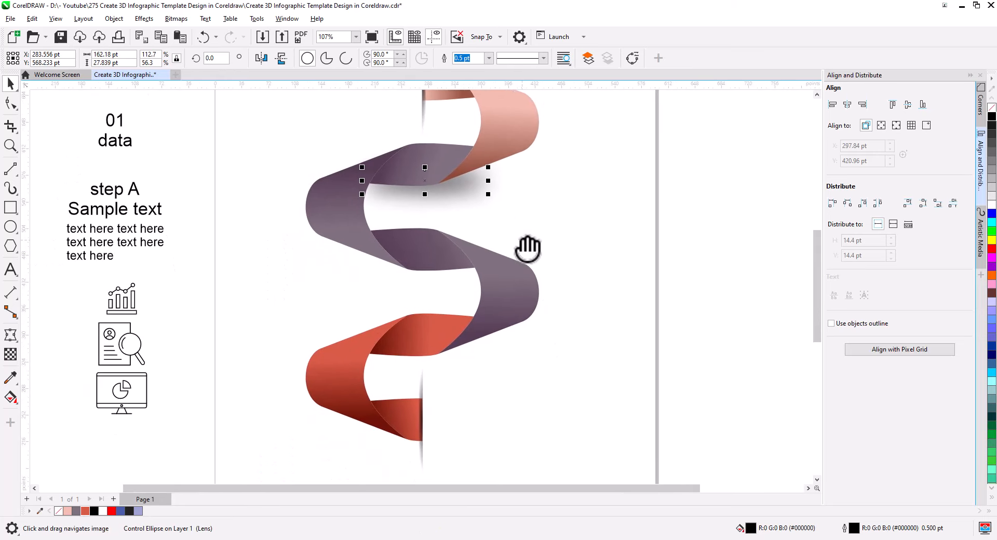
drag(427, 185, 430, 266)
click(457, 289)
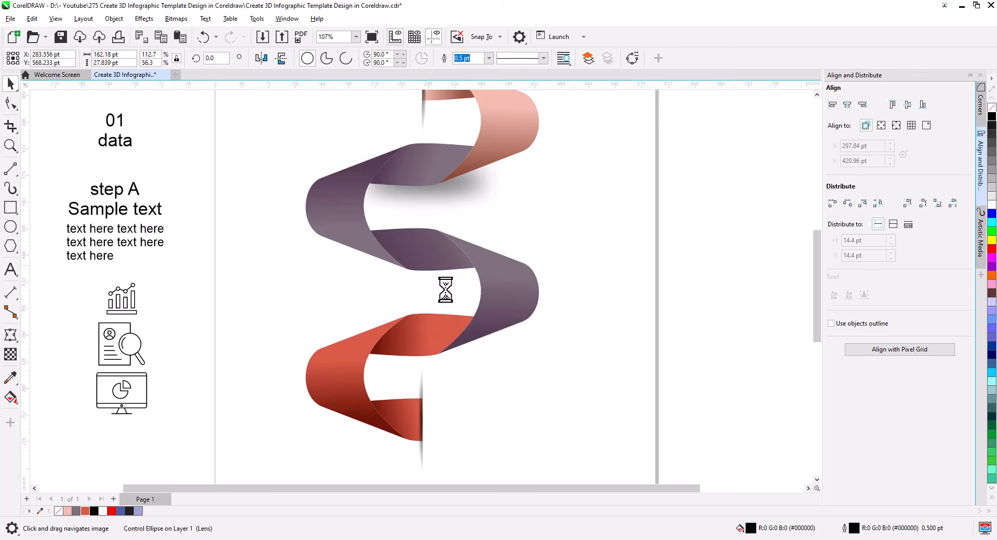
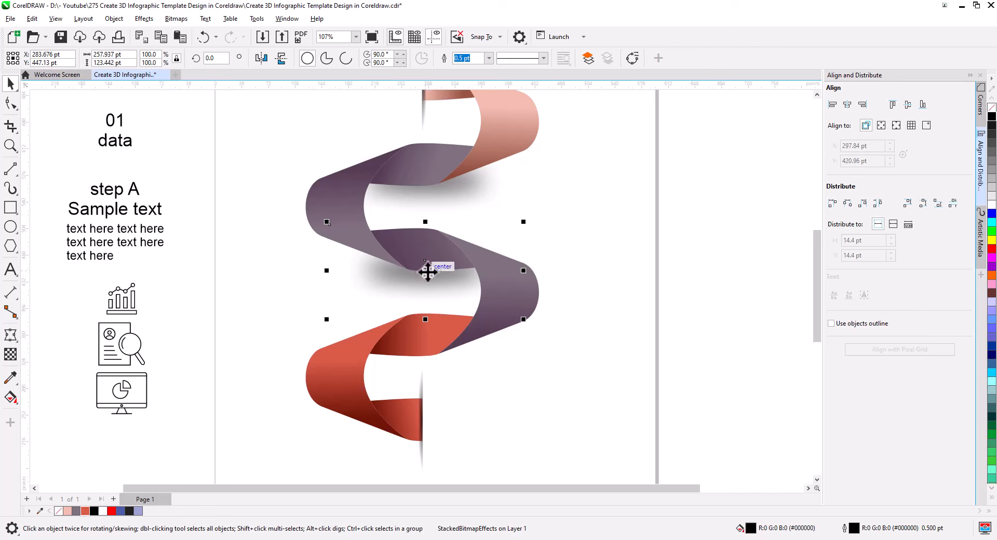
Place a copy of the shadow under the upper red fold at the back of the layer and save the document
drag(427, 272, 425, 361)
click(453, 383)
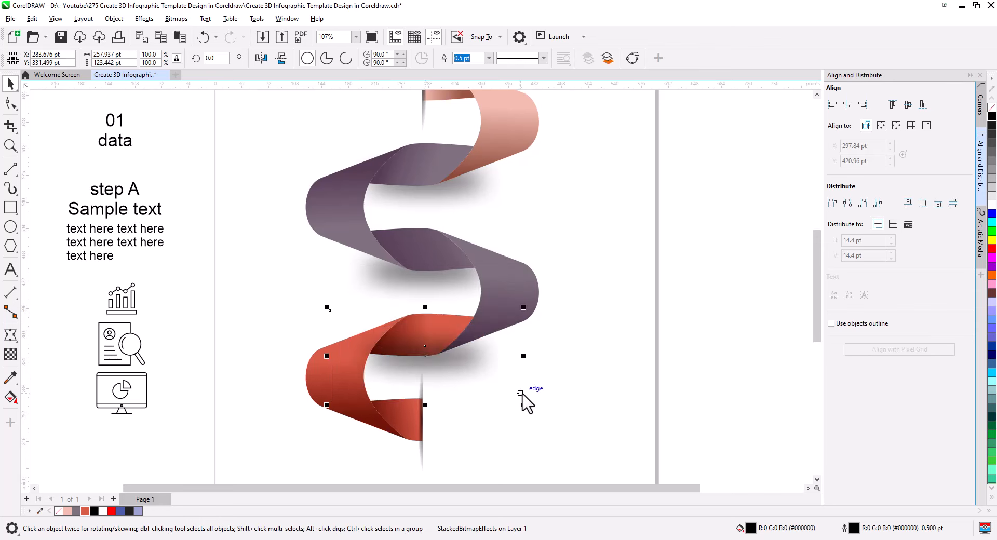
key(shift+Page_Down)
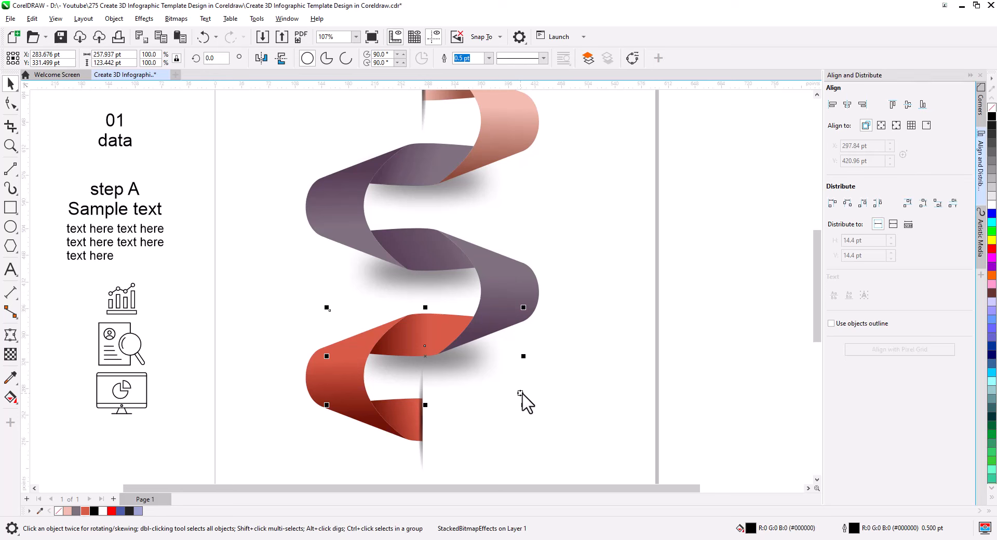
click(599, 384)
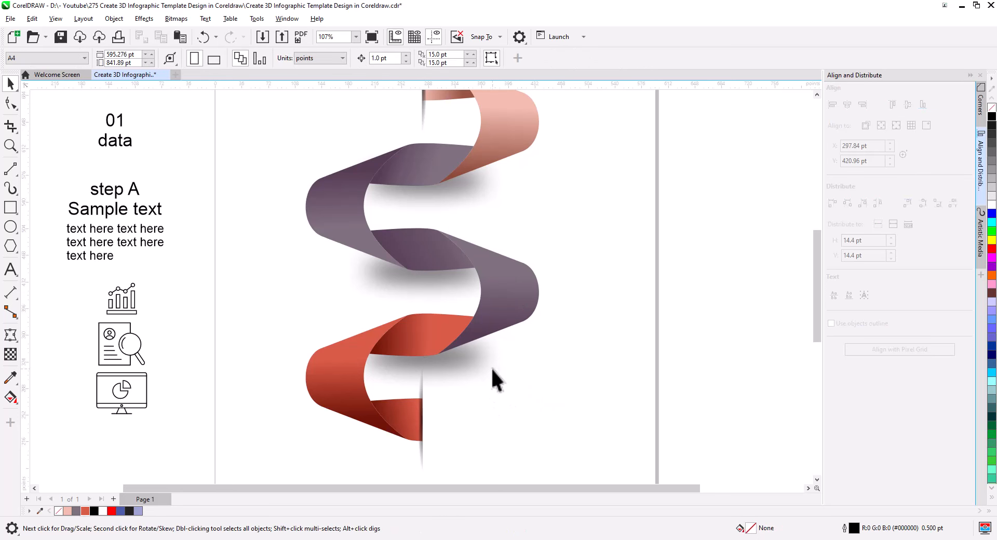
key(ctrl+s)
Copy the shadow to the lower edge of the red end segment at the ribbon's bottom
drag(525, 389, 545, 300)
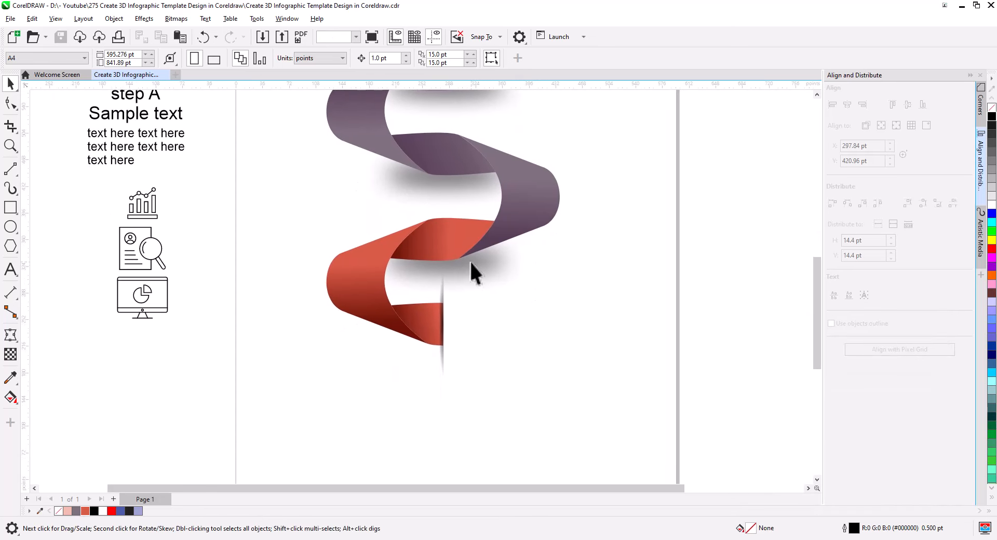
drag(471, 262, 460, 342)
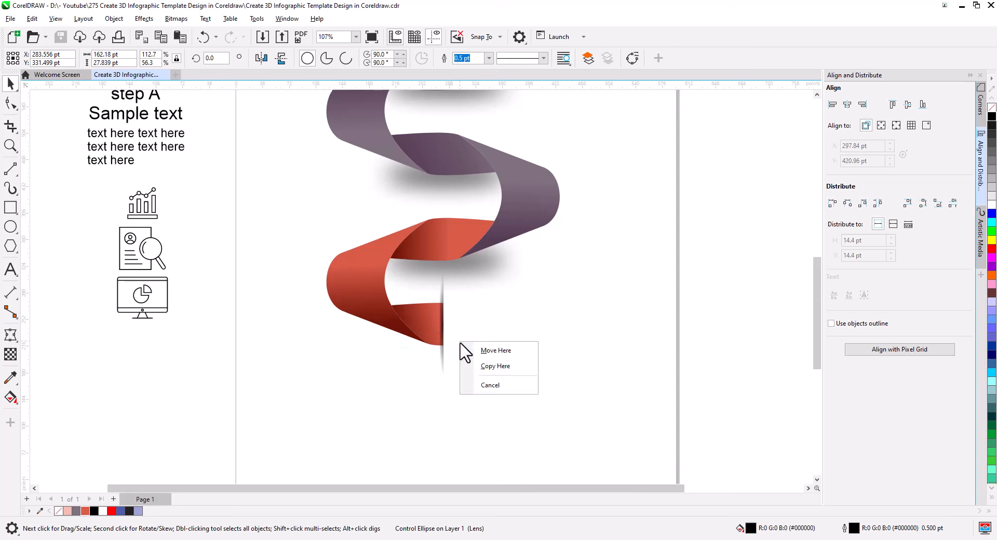
click(487, 365)
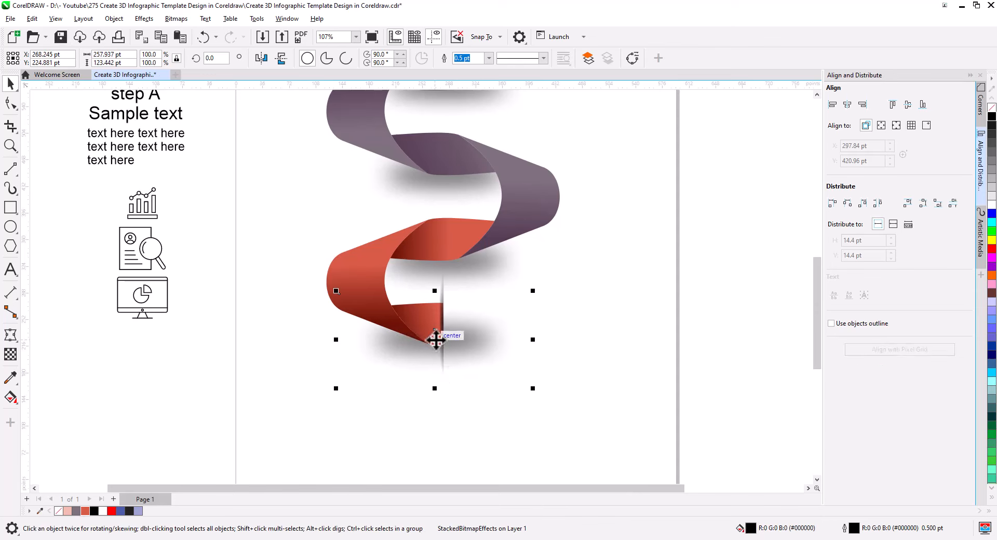
drag(435, 340, 435, 345)
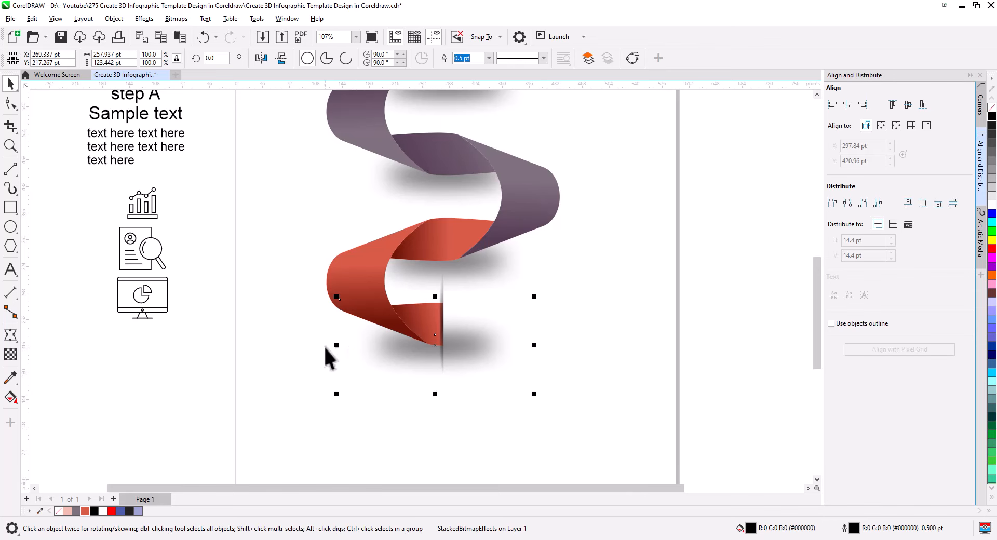
Draw a rectangle about 135 by 189 pt up to the red end segment's straight edge and align its vertical centre with that segment
drag(395, 413, 386, 373)
click(10, 208)
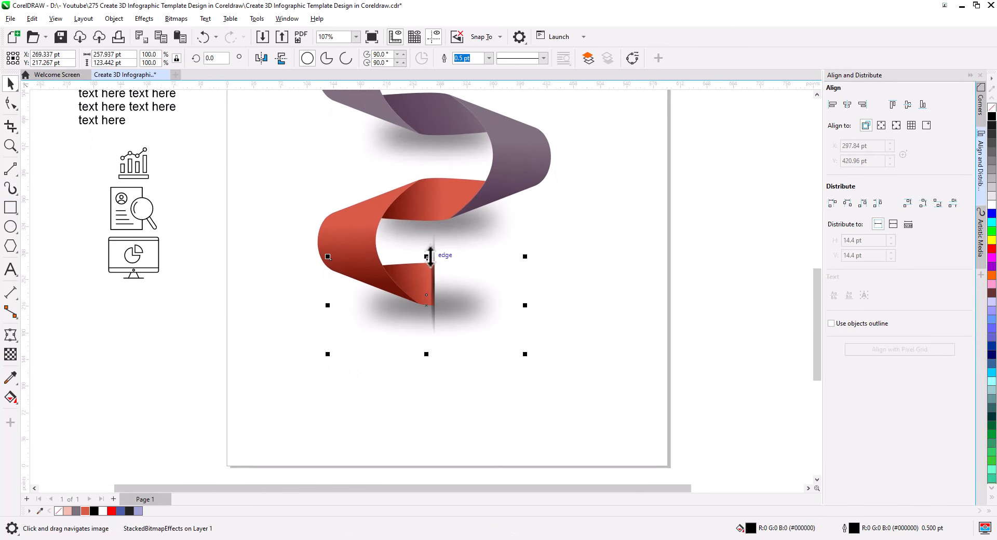
mouse_move(436, 265)
mouse_down()
mouse_move(402, 374)
mouse_move(333, 374)
mouse_up()
click(11, 83)
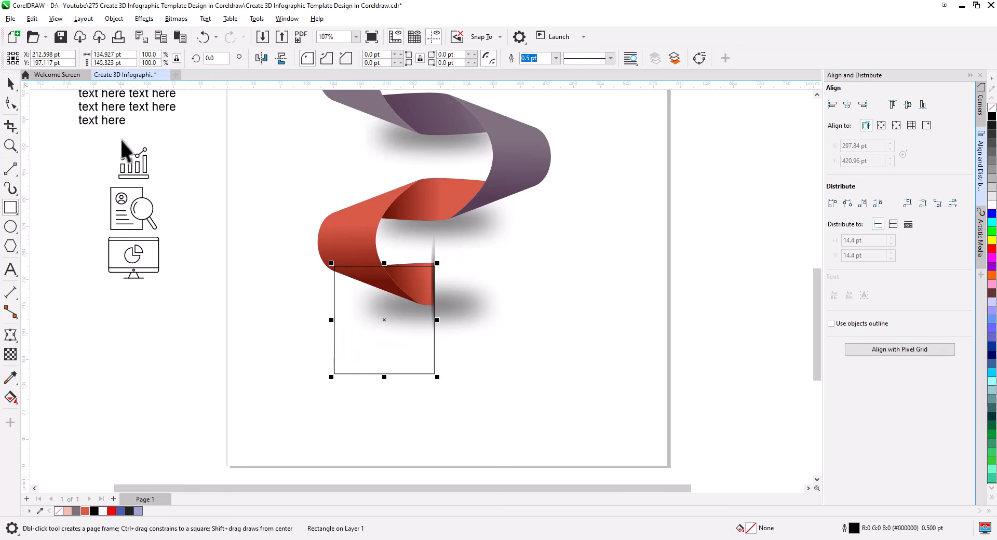
drag(385, 264, 388, 231)
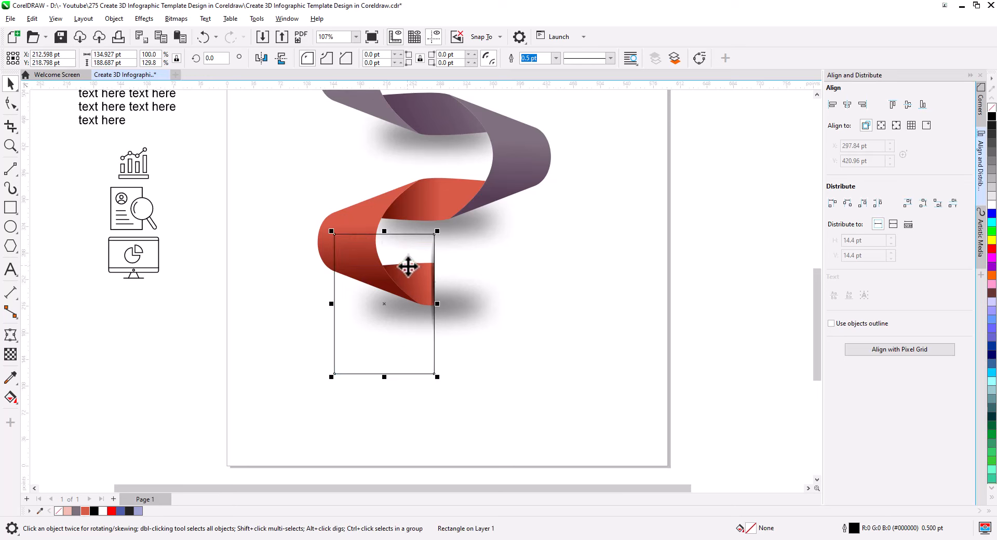
shift+click(414, 267)
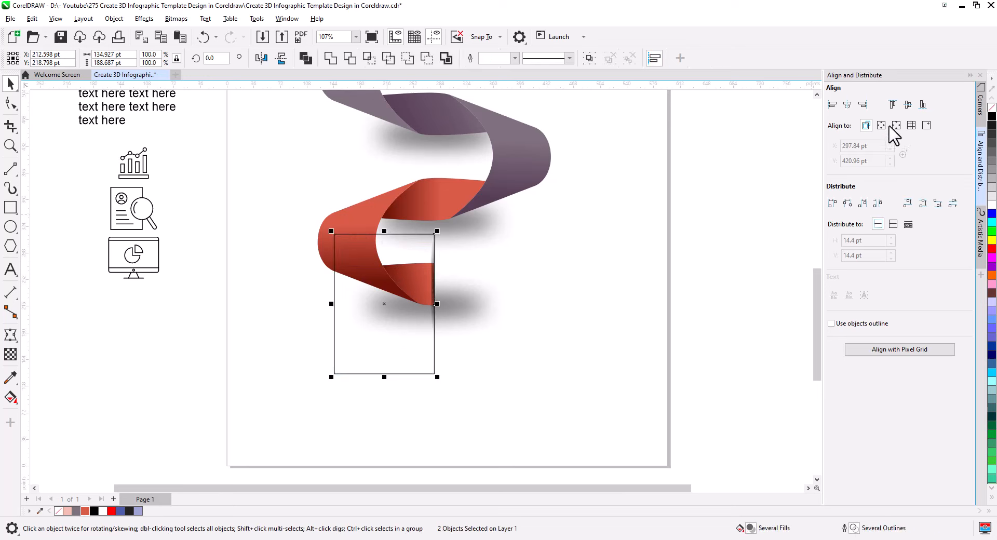
click(908, 105)
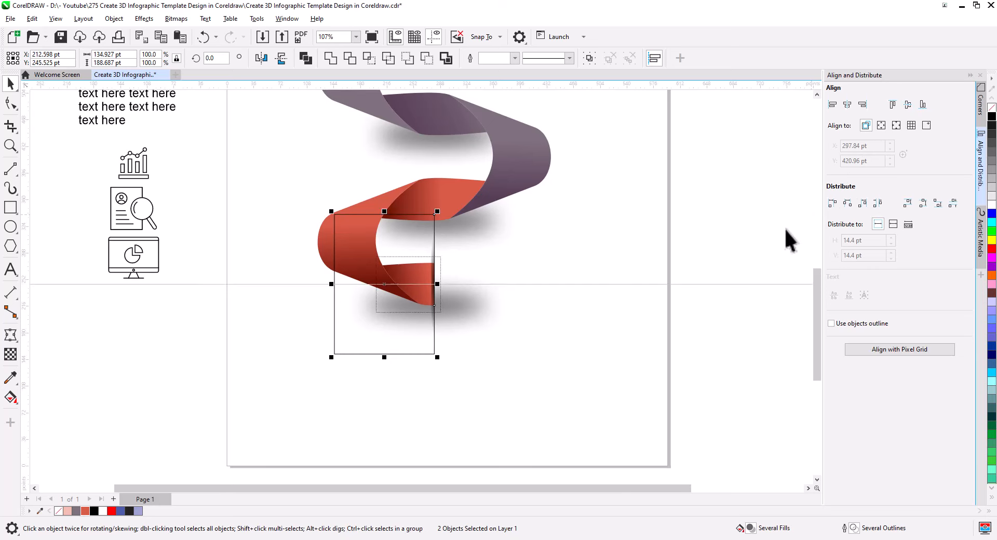
PowerClip the blurred shadow at the red end segment inside the rectangle
right_click(466, 304)
click(511, 303)
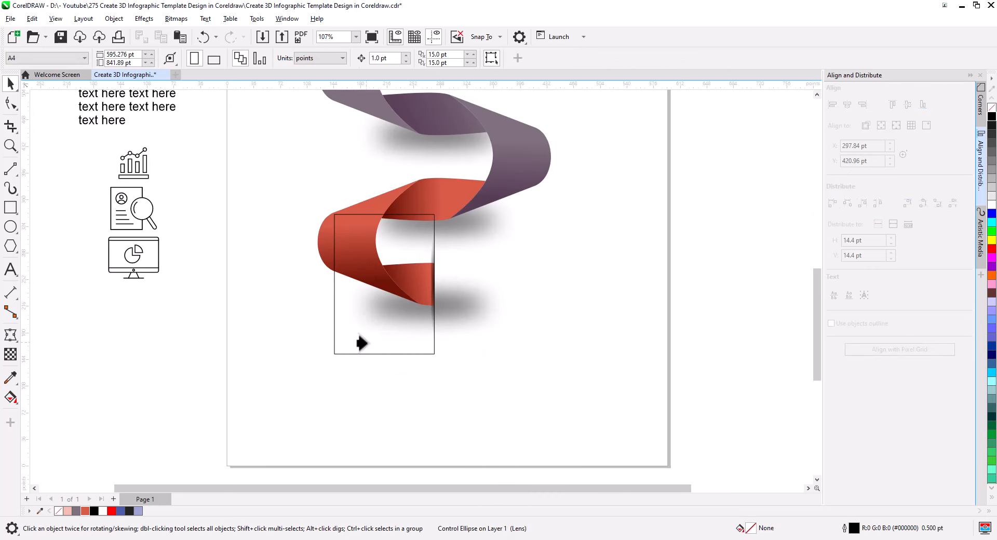
click(369, 342)
click(497, 370)
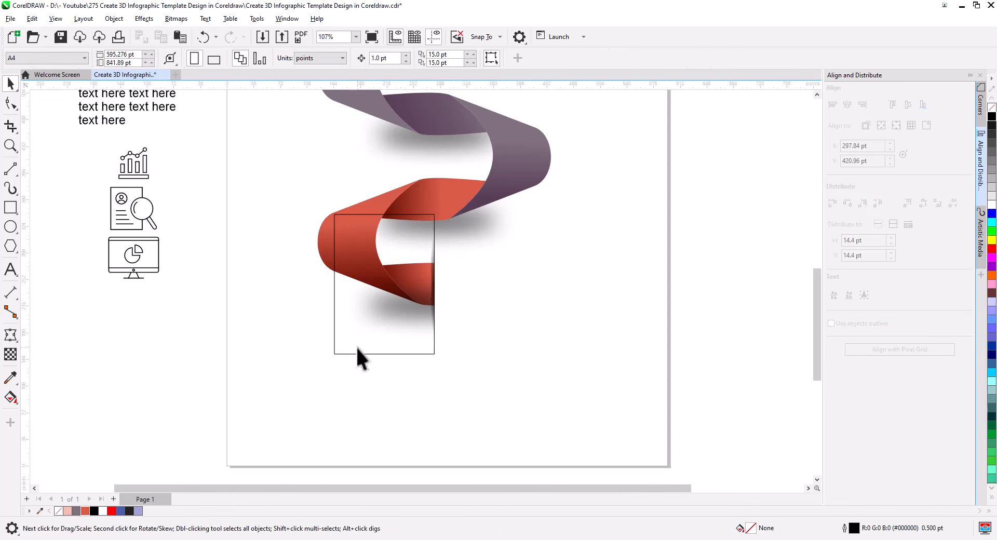
Remove the outline of the rectangle holding the clipped shadow and send it to the back behind the red end segment
click(358, 350)
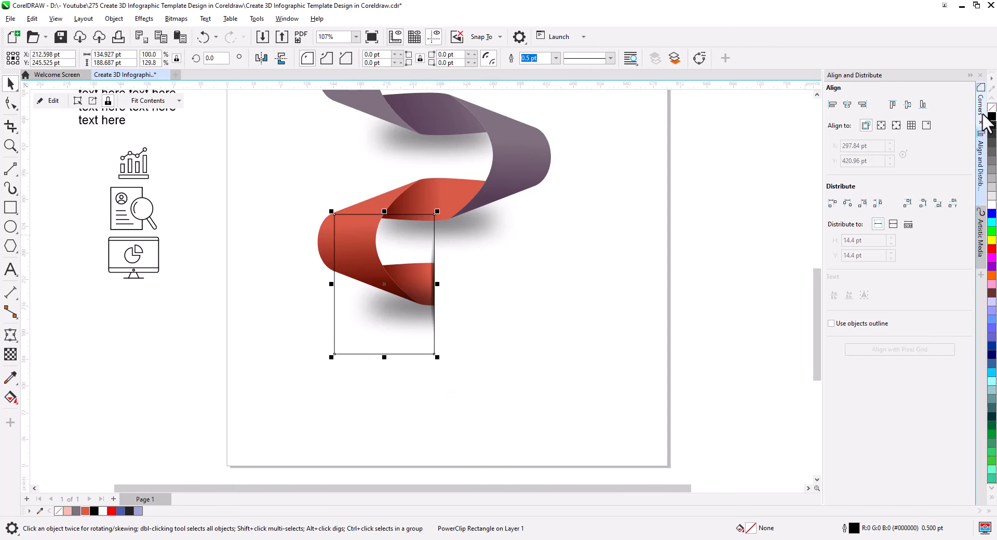
right_click(992, 108)
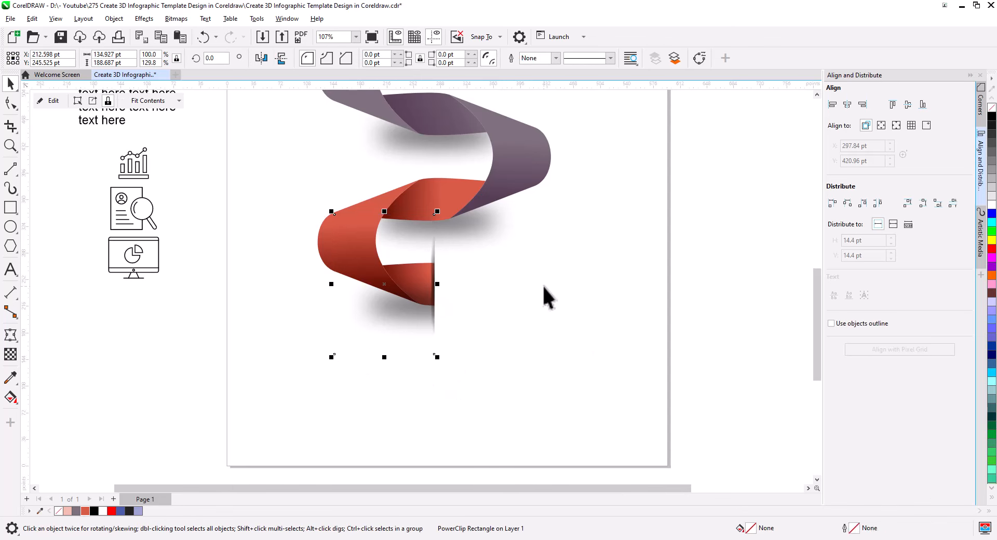
key(ctrl+End)
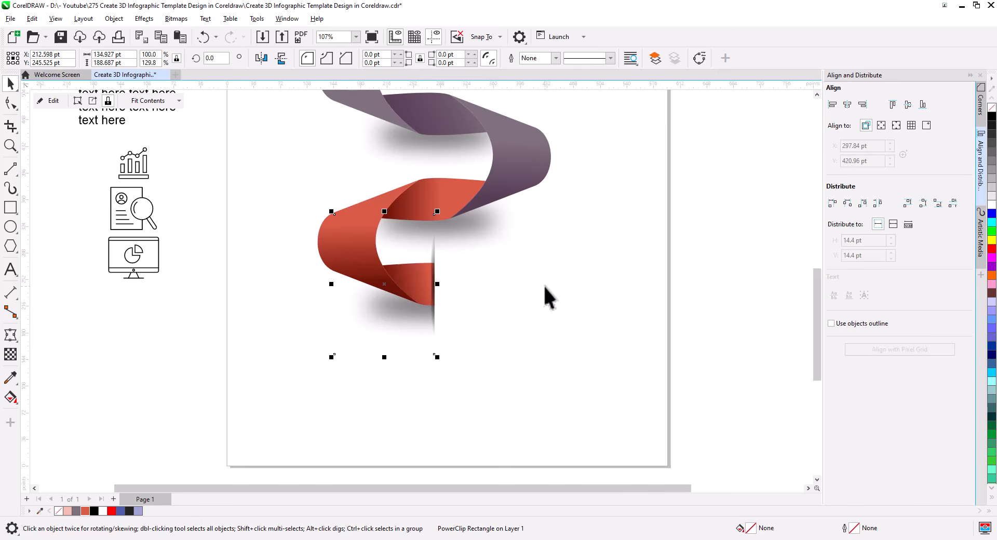
Copy the clipped shadow to the pink segment at the ribbon's top and mirror the copy horizontally
drag(515, 282, 500, 397)
scroll(500, 384, down, 1)
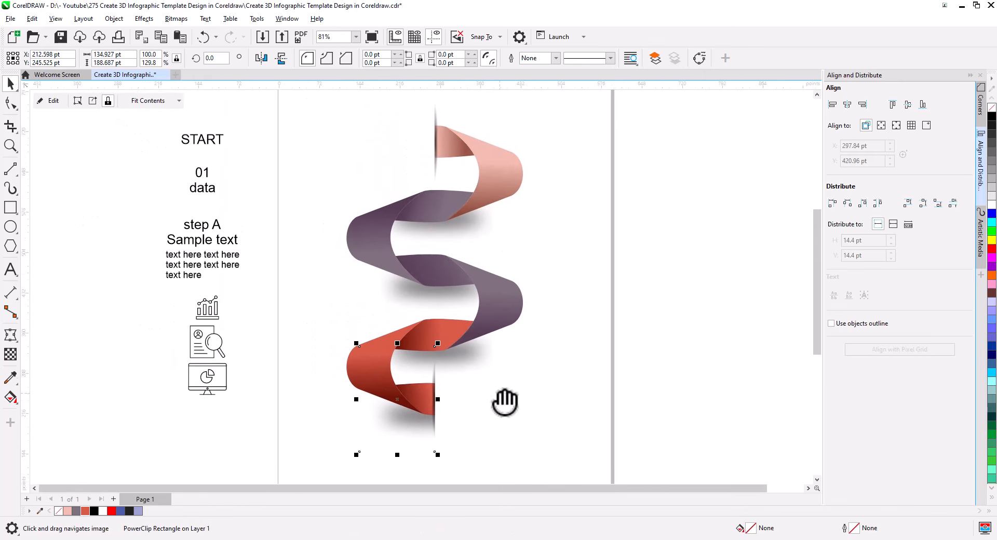
drag(420, 422, 539, 175)
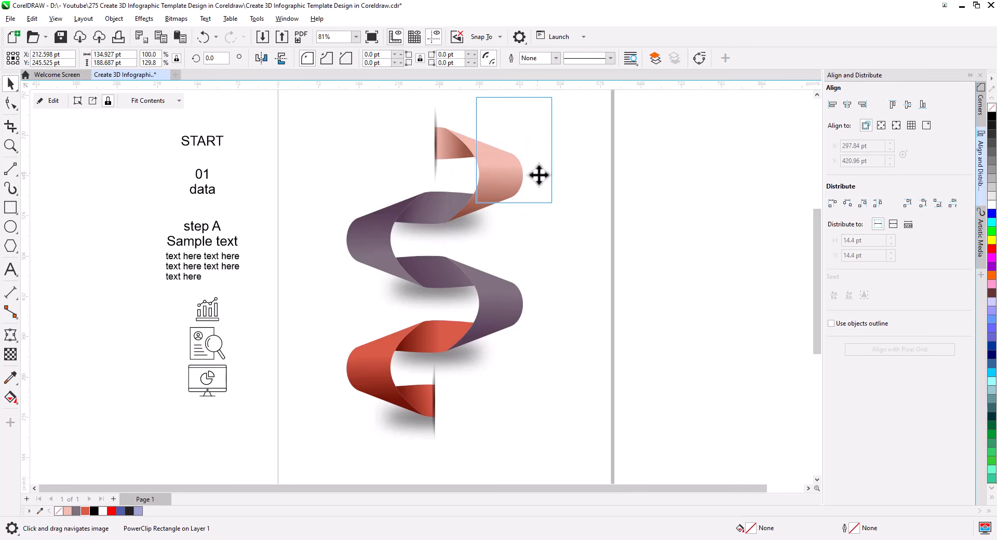
click(568, 199)
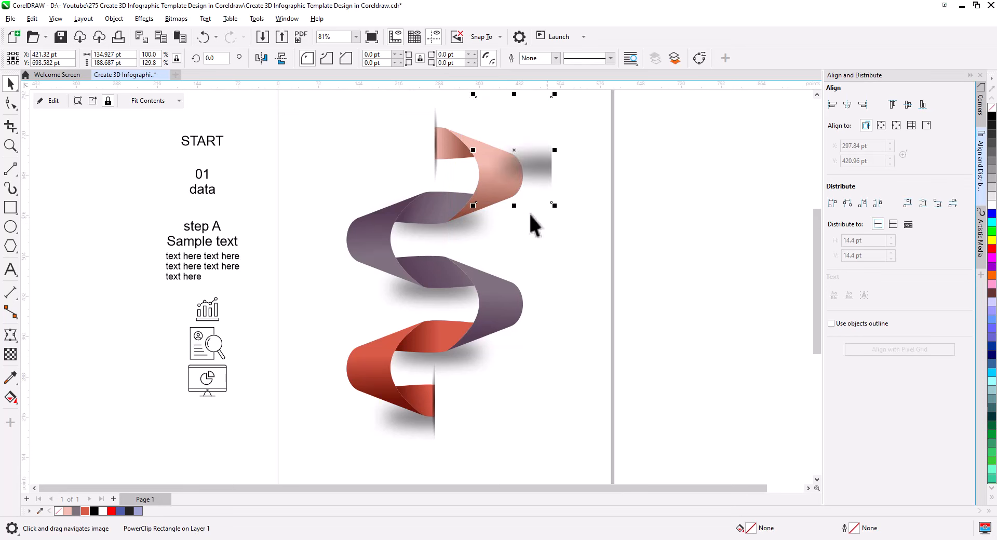
click(262, 57)
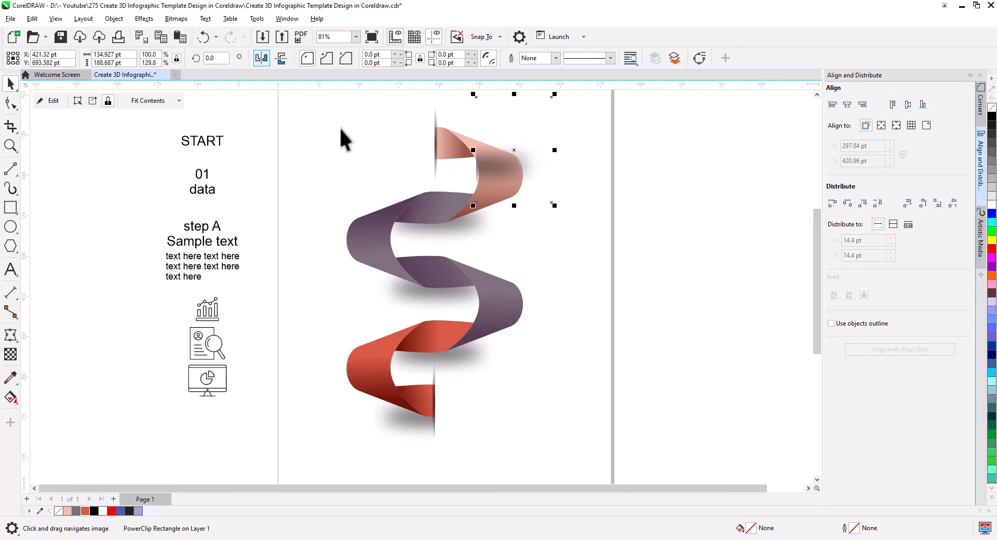
shift+click(450, 152)
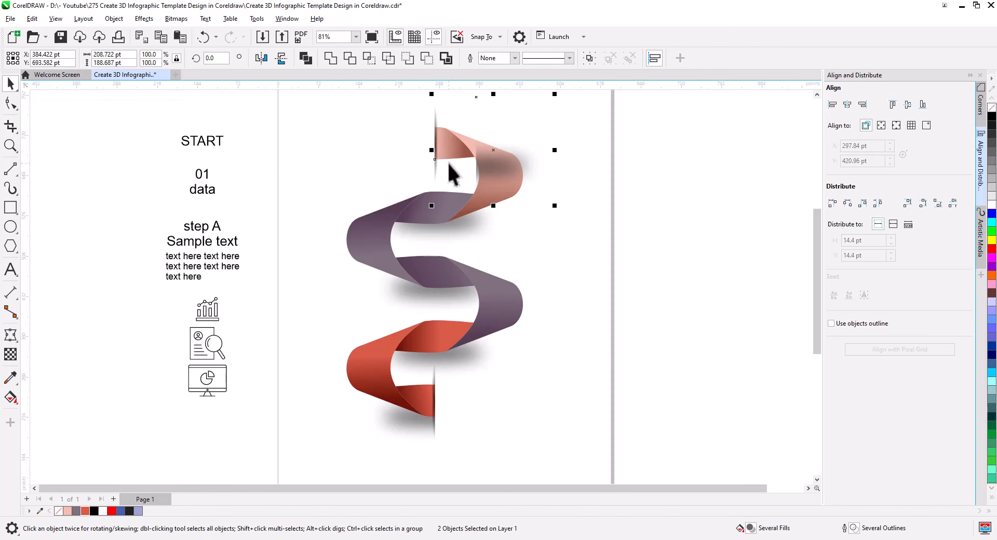
click(672, 218)
Move the clipped shadow copy to the pink end segment's straight edge and send it to the back
click(477, 152)
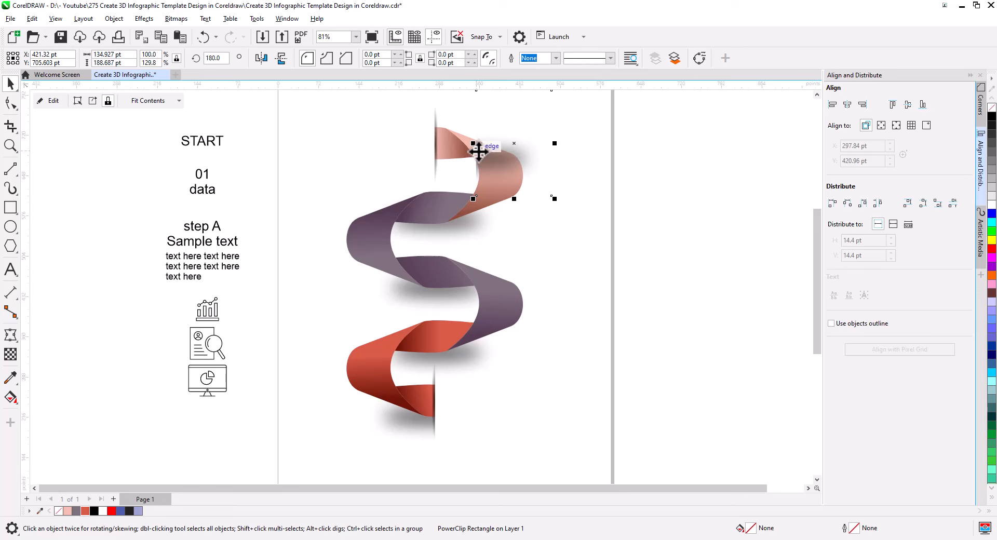
drag(479, 155, 436, 149)
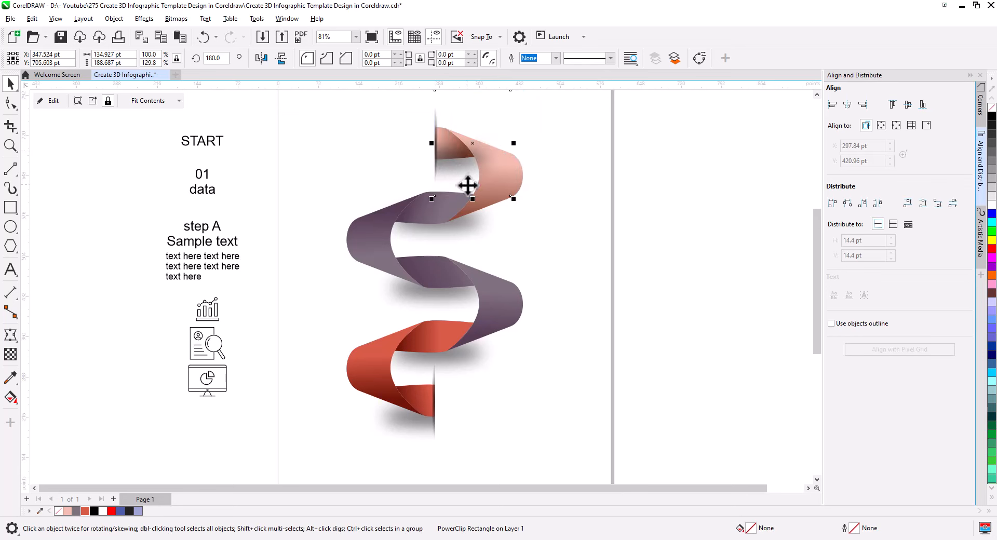
right_click(462, 178)
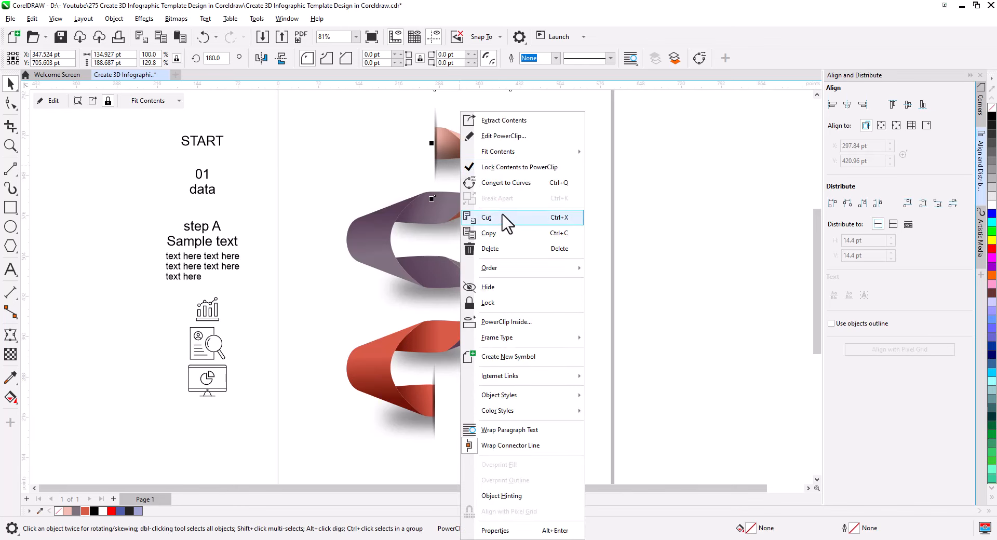
mouse_move(501, 269)
click(628, 286)
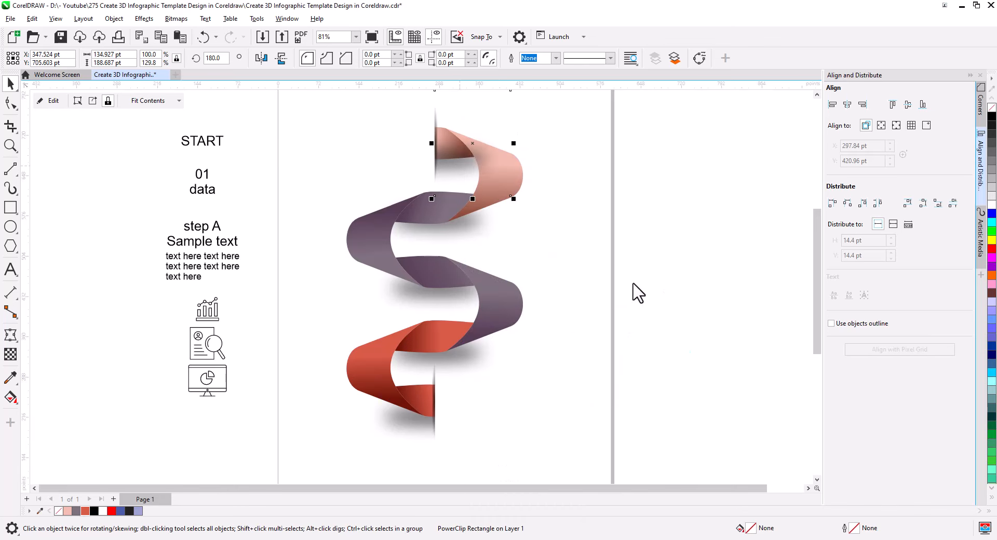
click(634, 254)
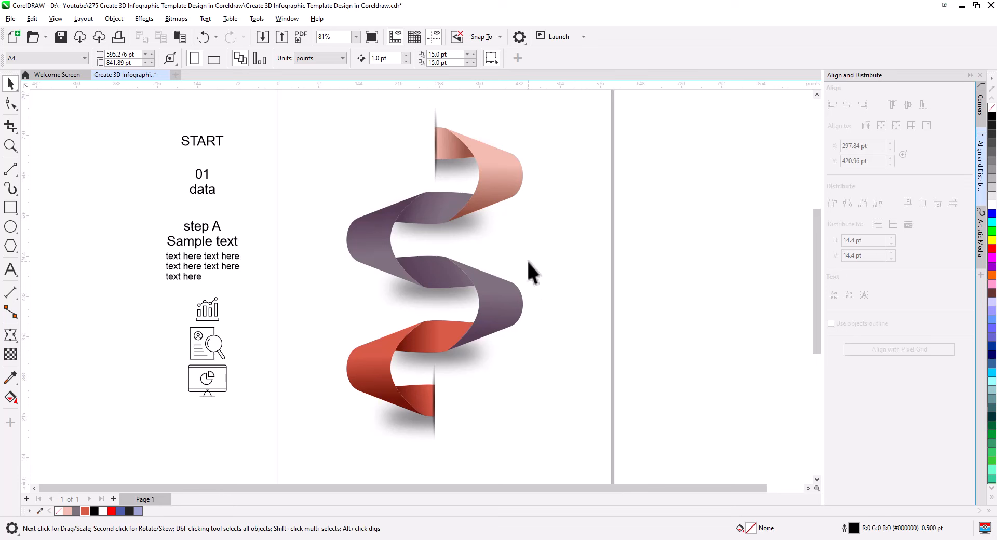
Reverse the gradient on the first long purple segment, running from dark below its lower edge to light near its middle
click(368, 244)
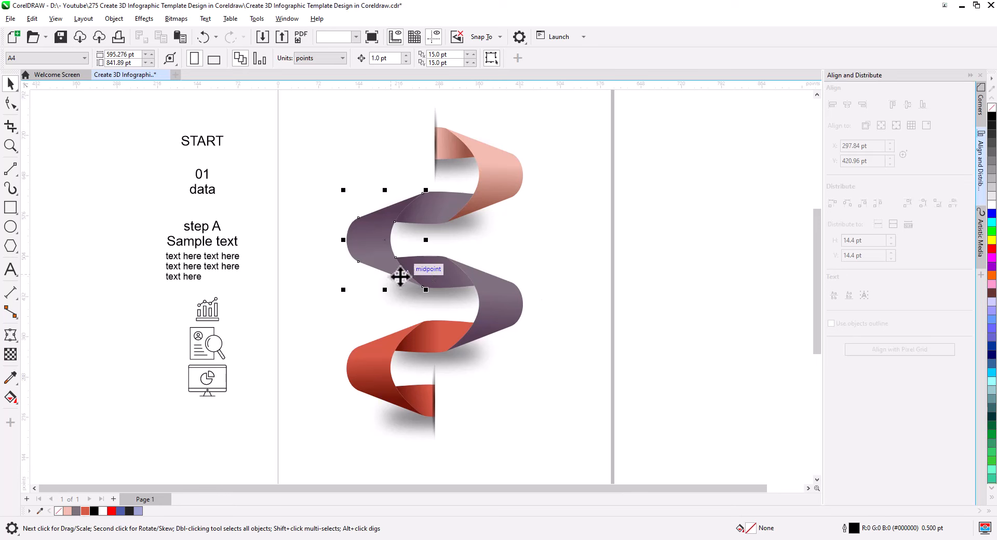
click(11, 398)
drag(373, 213, 367, 173)
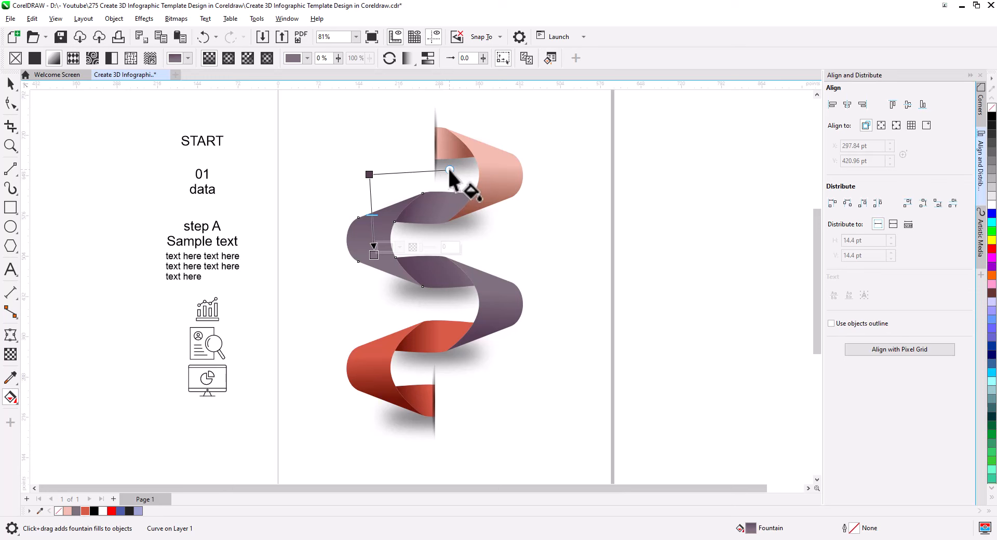
drag(450, 170, 449, 159)
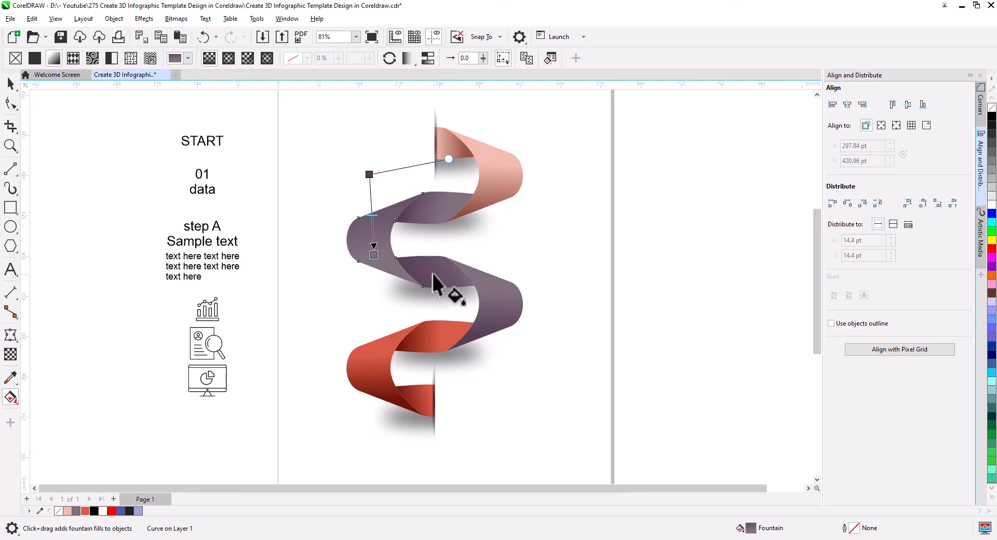
drag(368, 173, 372, 288)
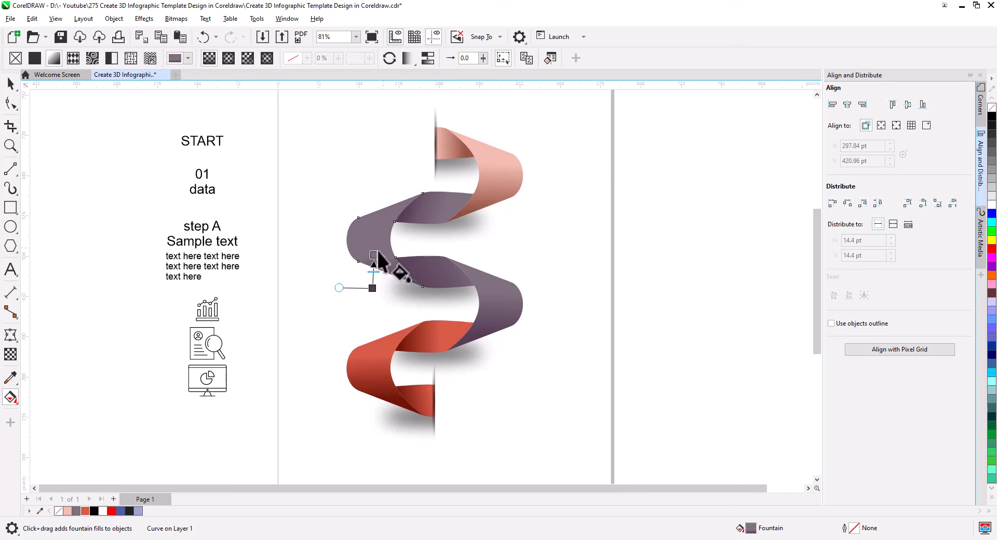
drag(373, 255, 369, 233)
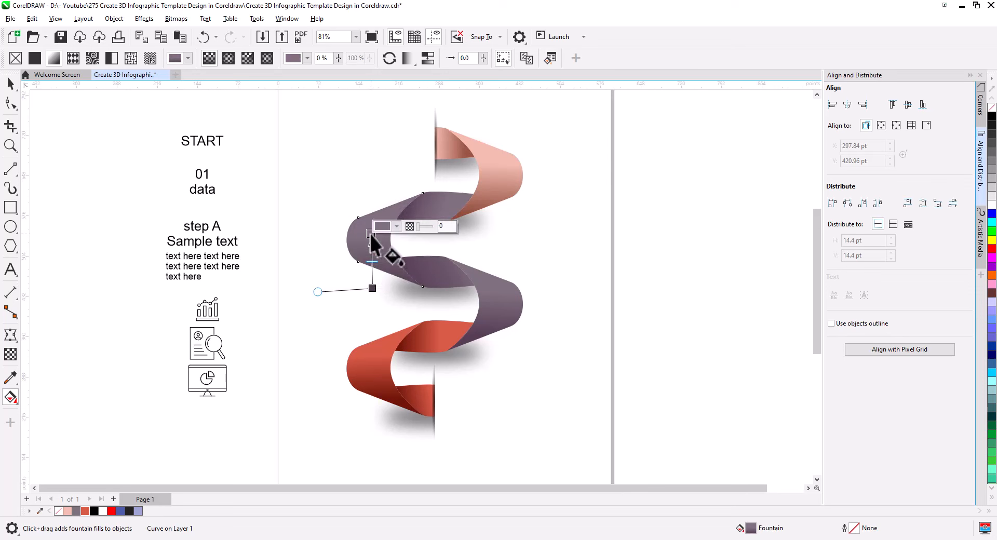
drag(372, 286, 373, 296)
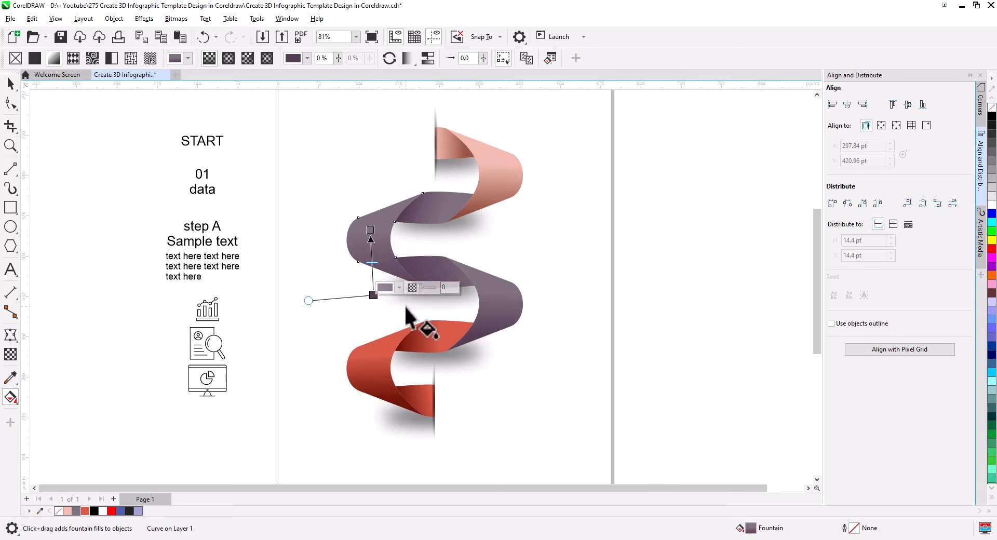
Darken the lower gradient colour of the second long purple segment to #3D233B
click(501, 320)
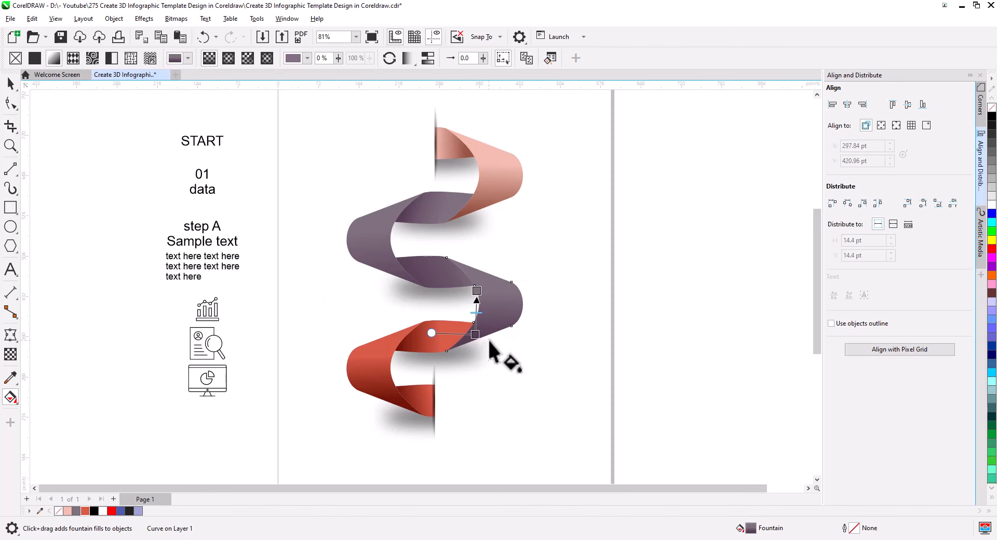
scroll(490, 341, up, 3)
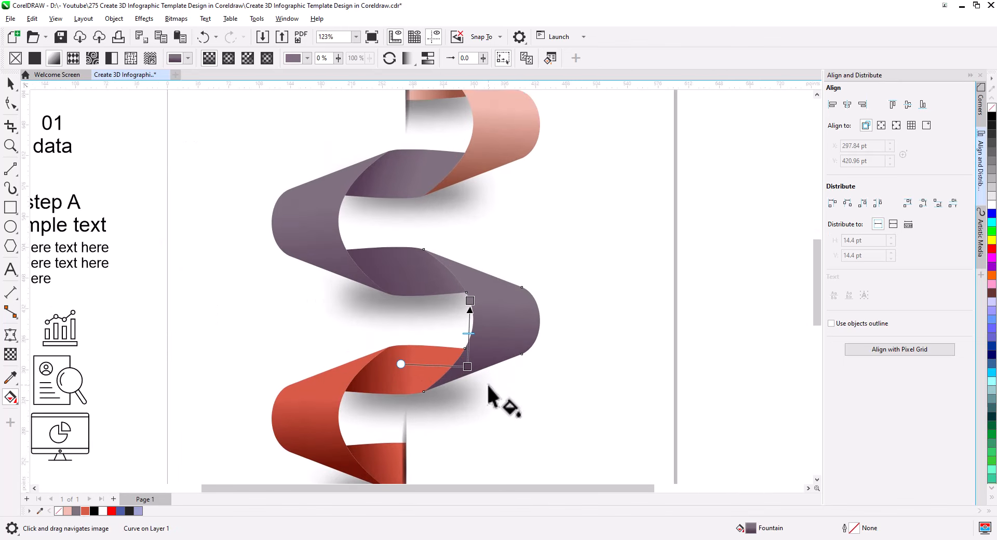
scroll(488, 387, up, 1)
mouse_move(462, 366)
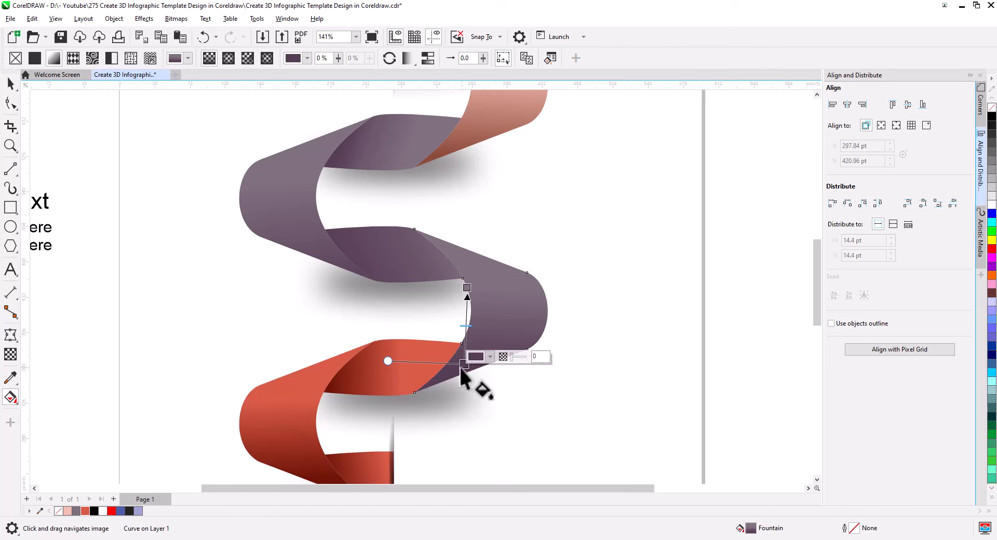
click(490, 356)
click(478, 377)
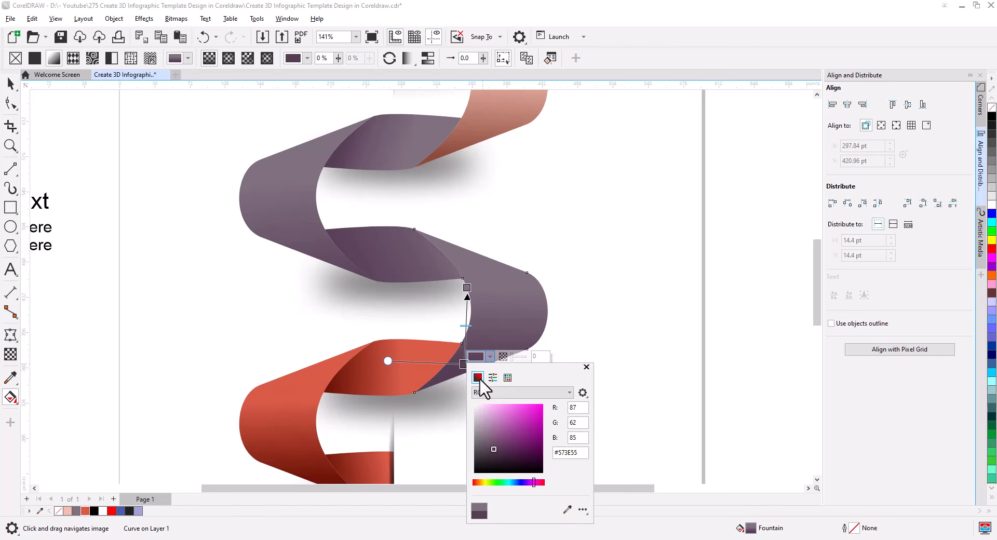
drag(495, 450, 504, 456)
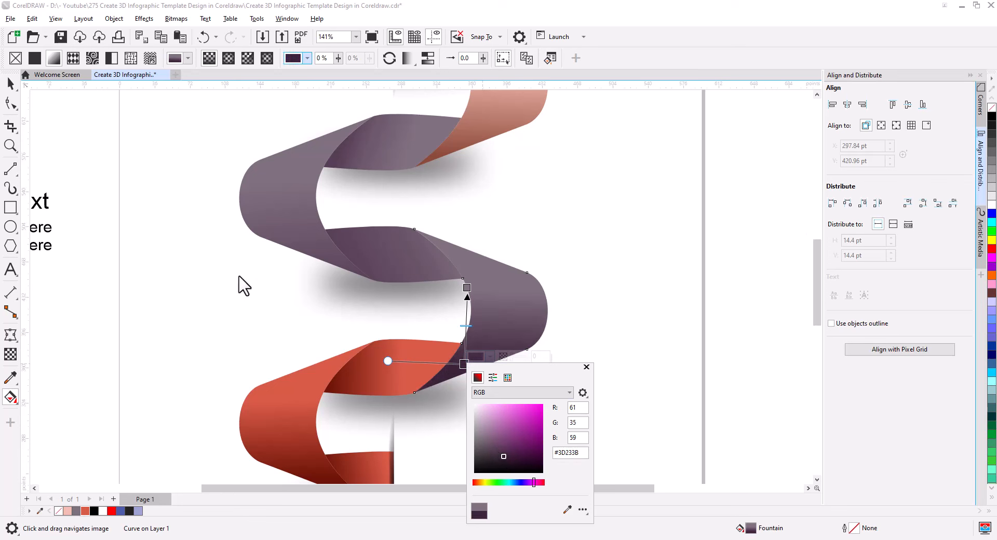
click(89, 145)
click(408, 256)
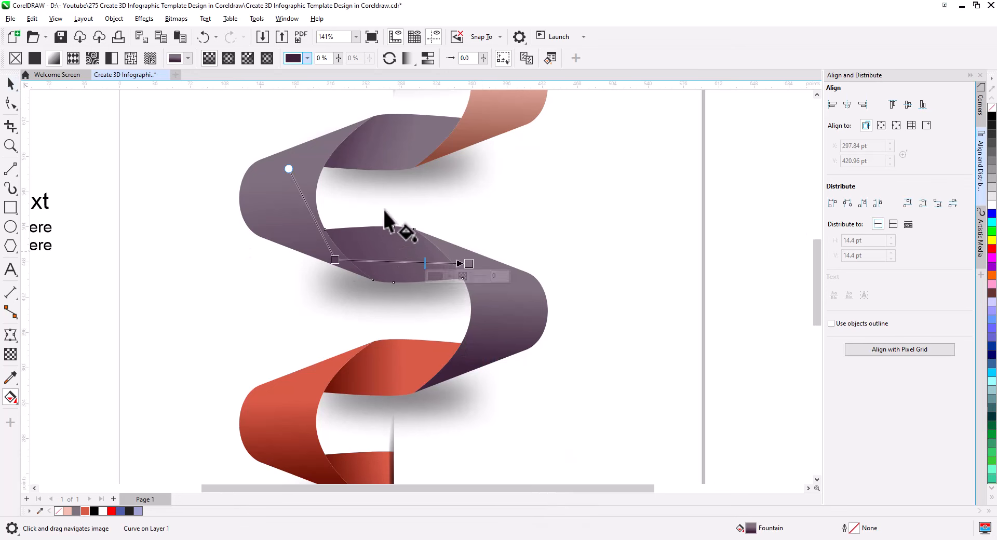
shift+click(384, 151)
shift+click(304, 162)
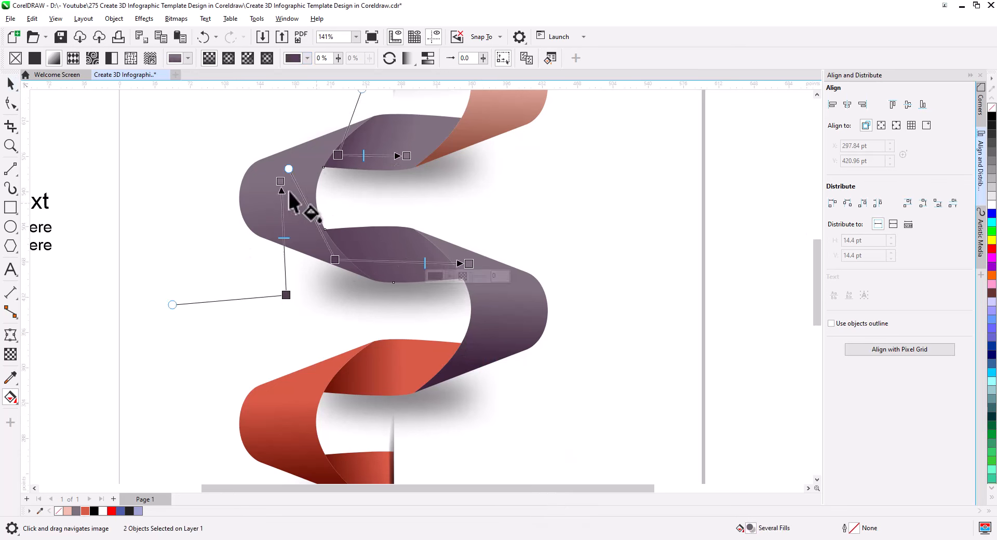
click(32, 19)
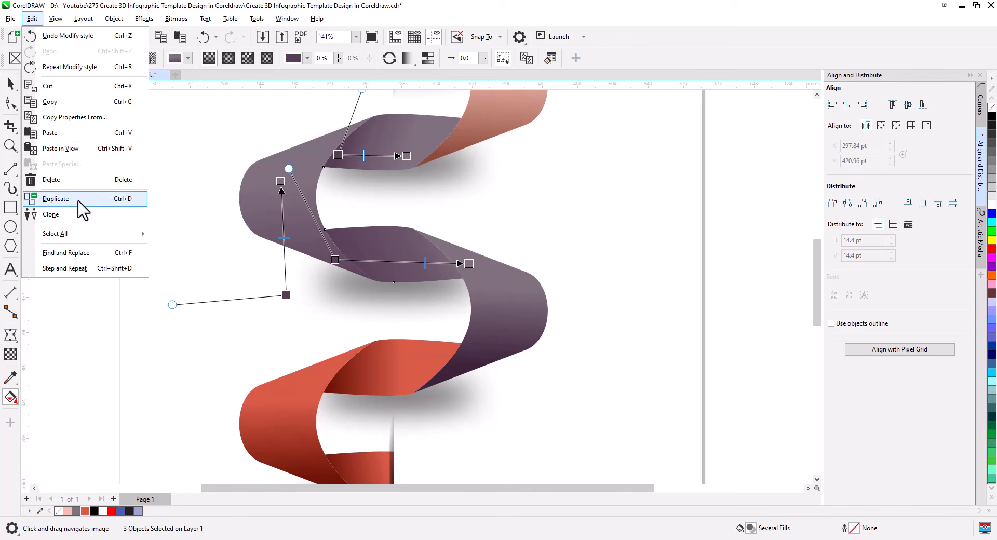
click(177, 315)
Copy the hex code #3D233B from the dark gradient node of the second long purple segment
click(503, 332)
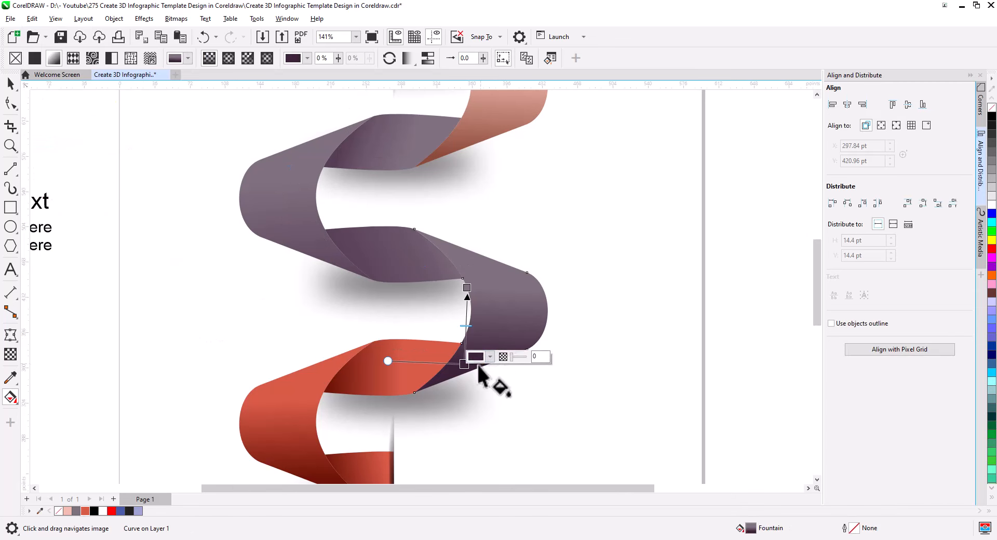
click(488, 356)
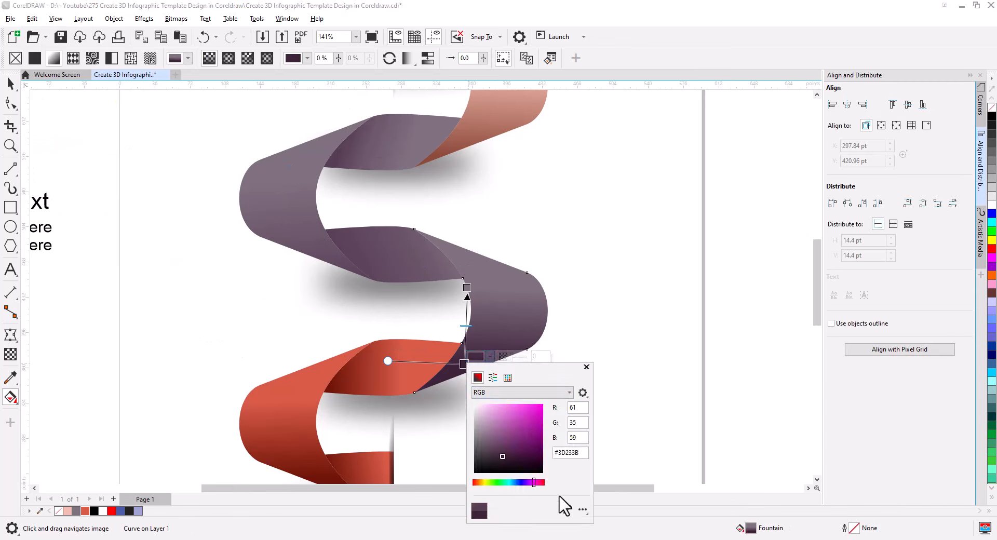
right_click(563, 453)
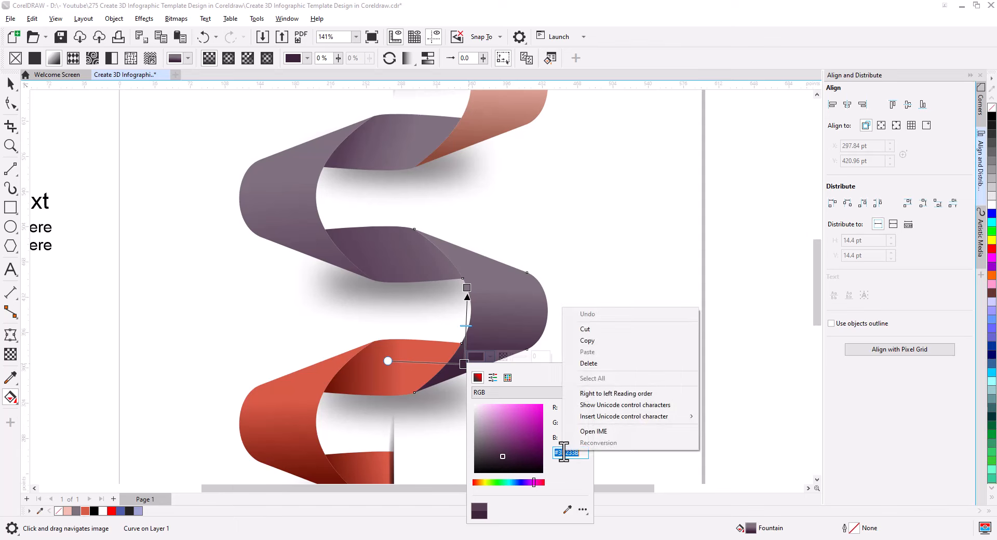
click(595, 342)
Paste #3D233B as the dark gradient colour of the fold between the two long purple segments
click(389, 253)
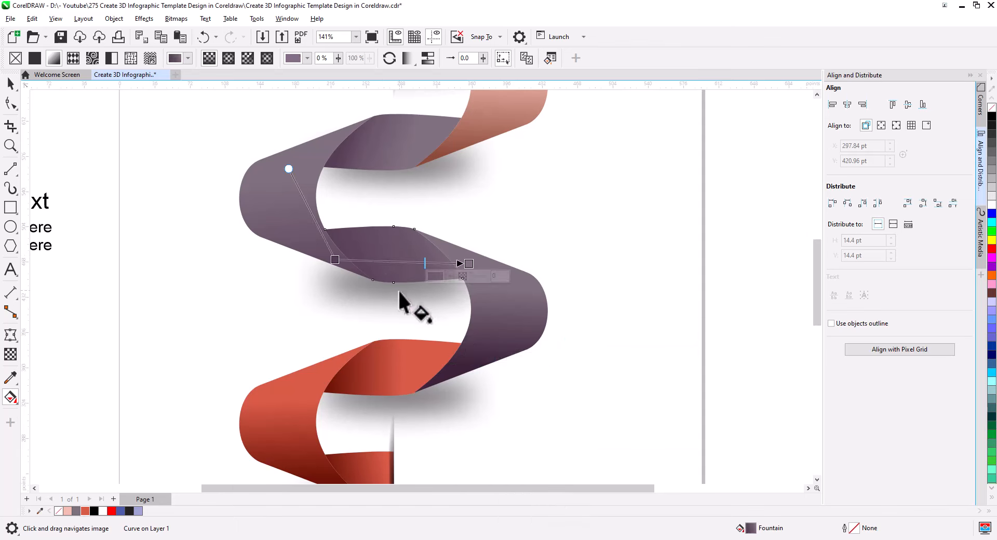
click(334, 259)
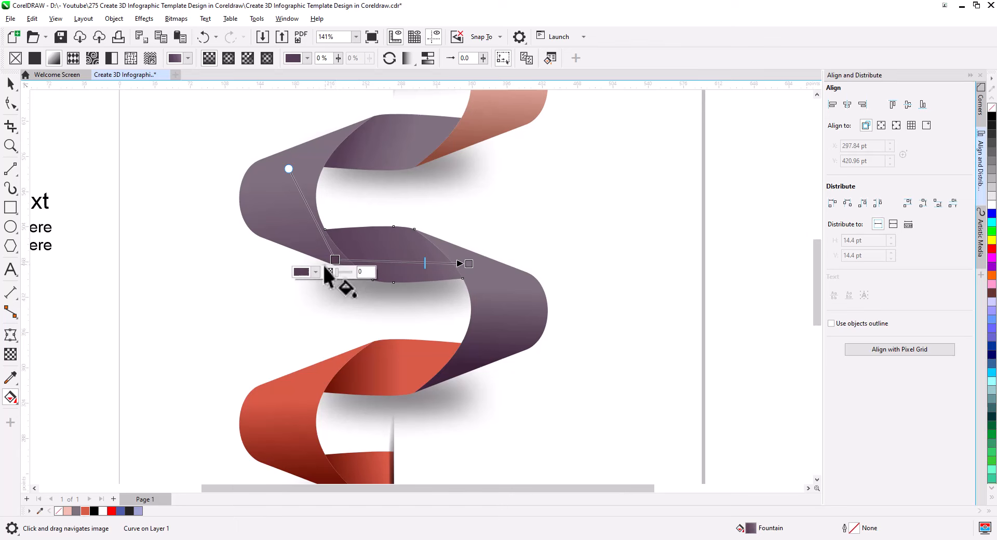
click(316, 272)
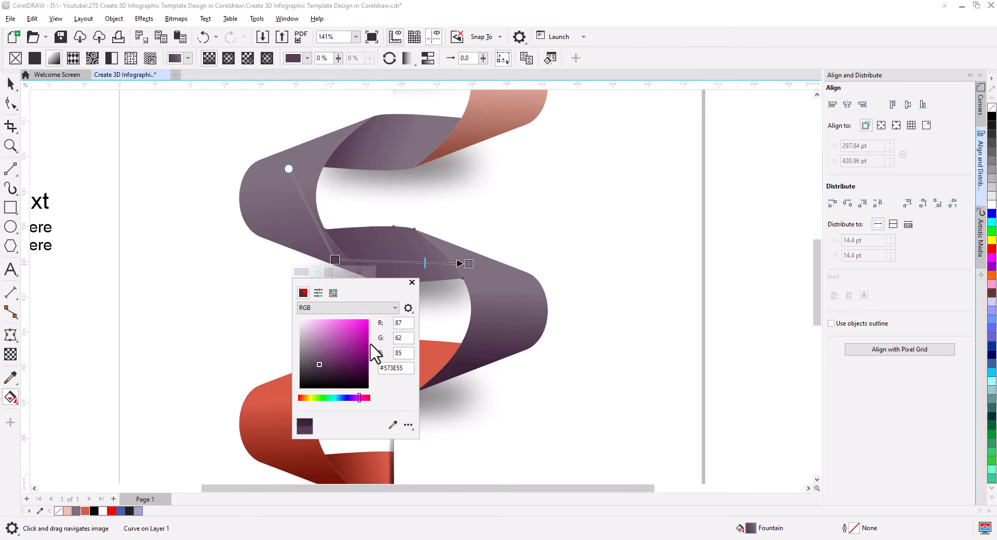
right_click(385, 367)
click(417, 413)
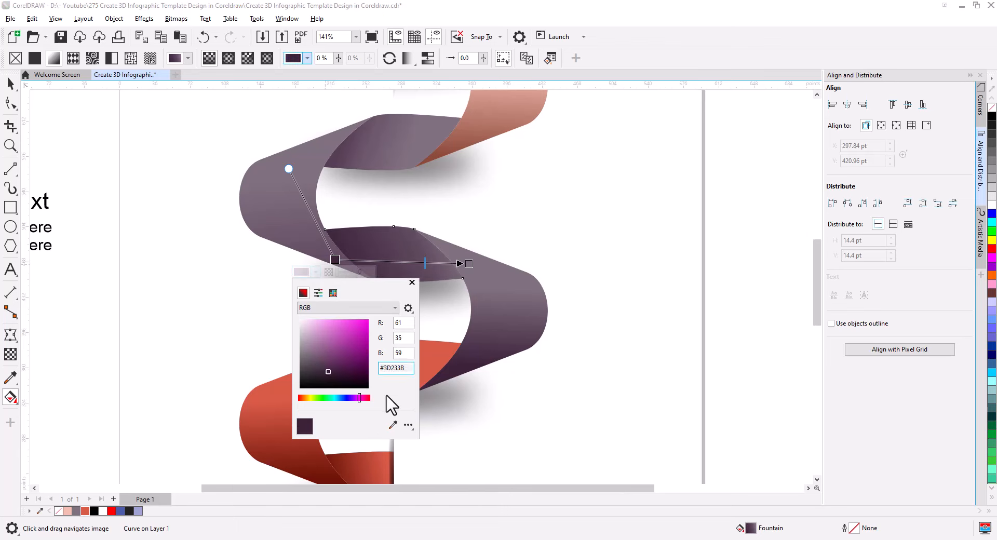
Replace the dark gradient colour of the first long purple segment with the copied #3D233B
click(282, 196)
click(292, 236)
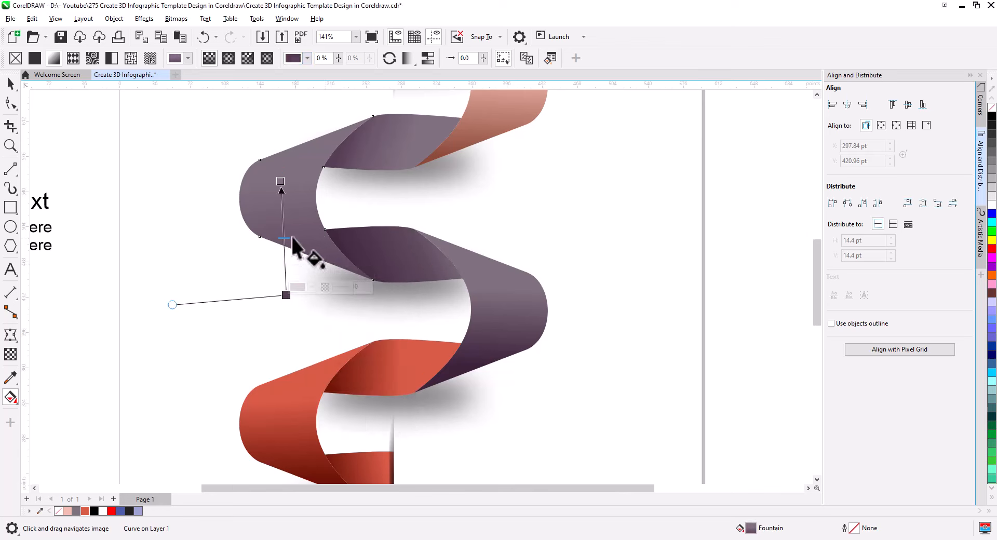
click(313, 287)
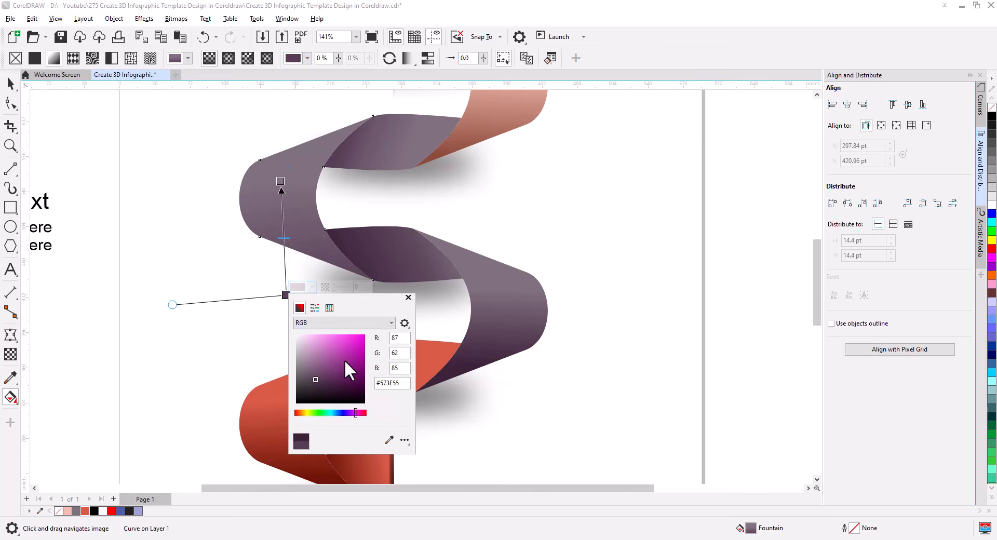
click(387, 383)
right_click(387, 383)
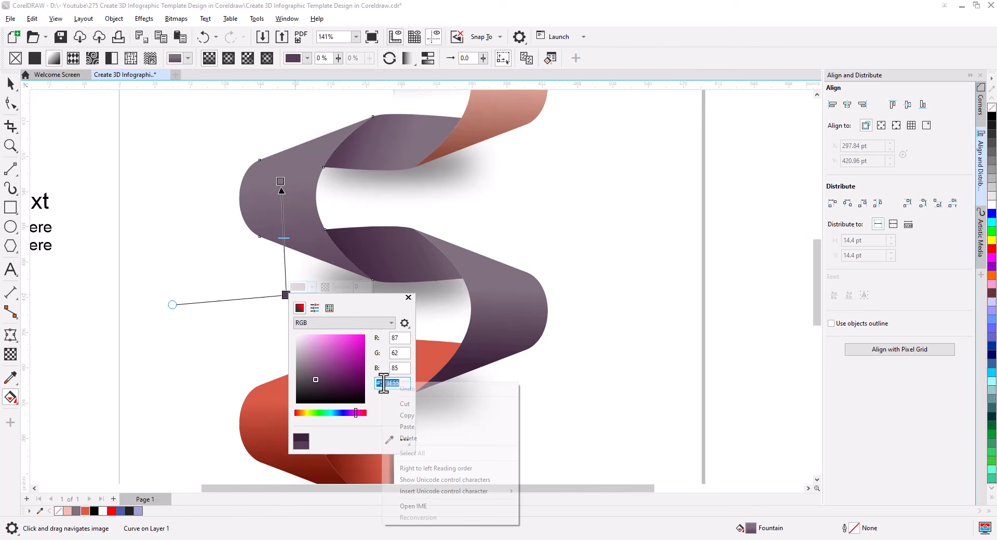
click(410, 426)
key(Return)
Paste #3D233B into the dark gradient node of the uppermost purple fold, beside the pink segment
click(396, 152)
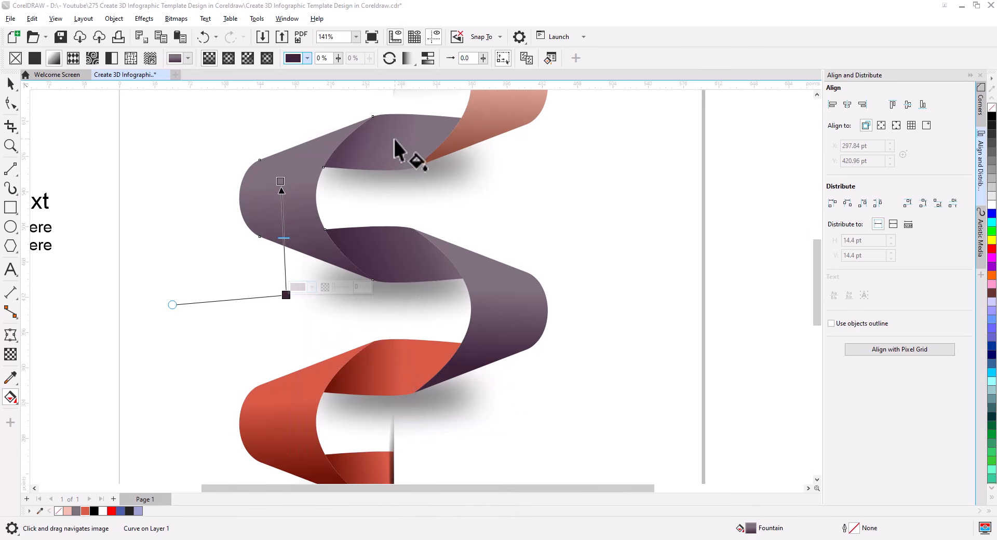
click(353, 157)
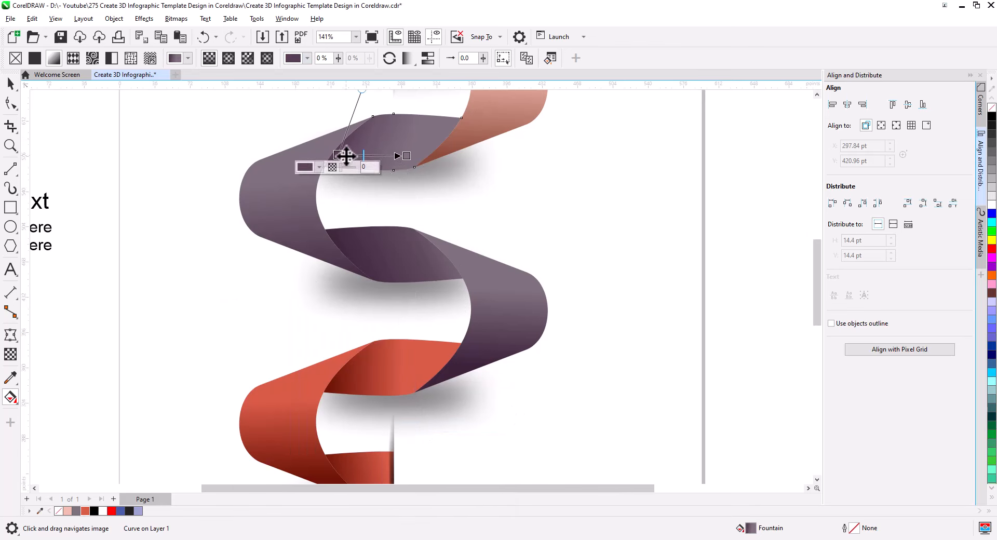
click(319, 166)
right_click(394, 263)
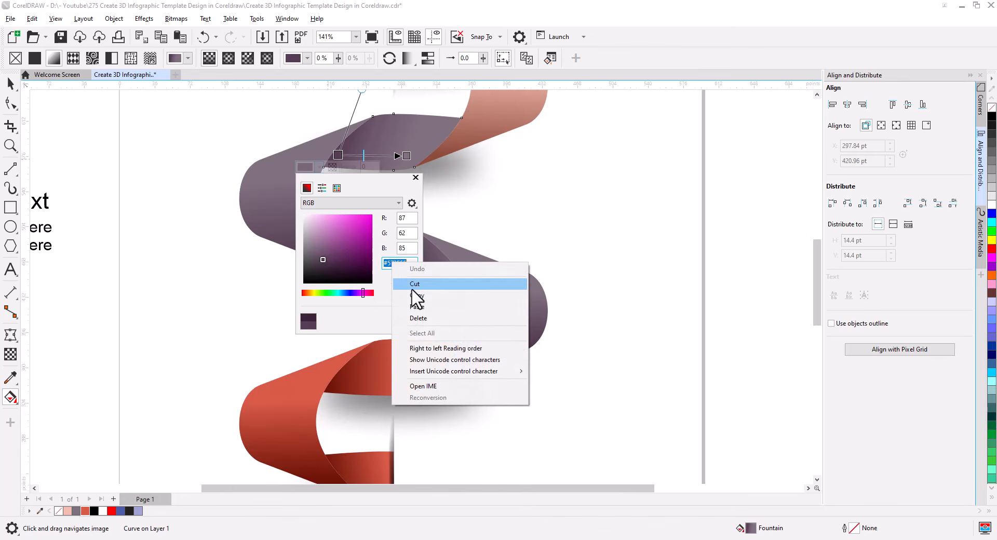
click(425, 307)
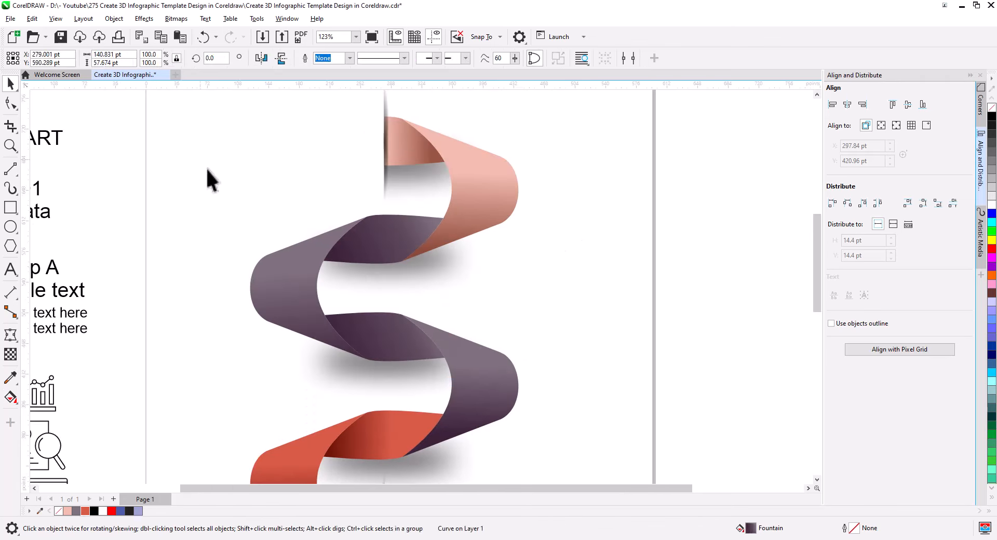
click(206, 168)
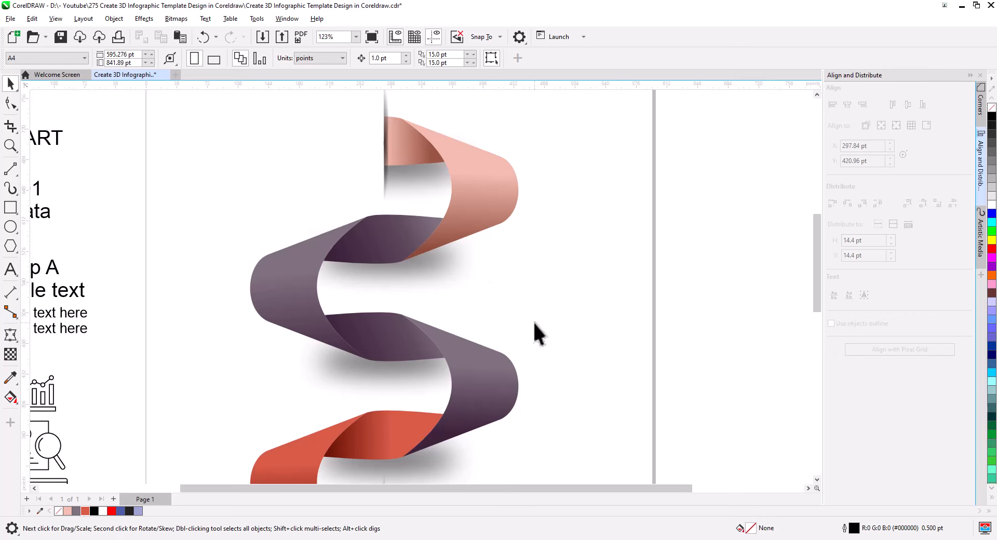
Move the START text onto the page near the ribbon's pink end and rotate it 90°
scroll(535, 324, down, 1)
drag(547, 360, 534, 322)
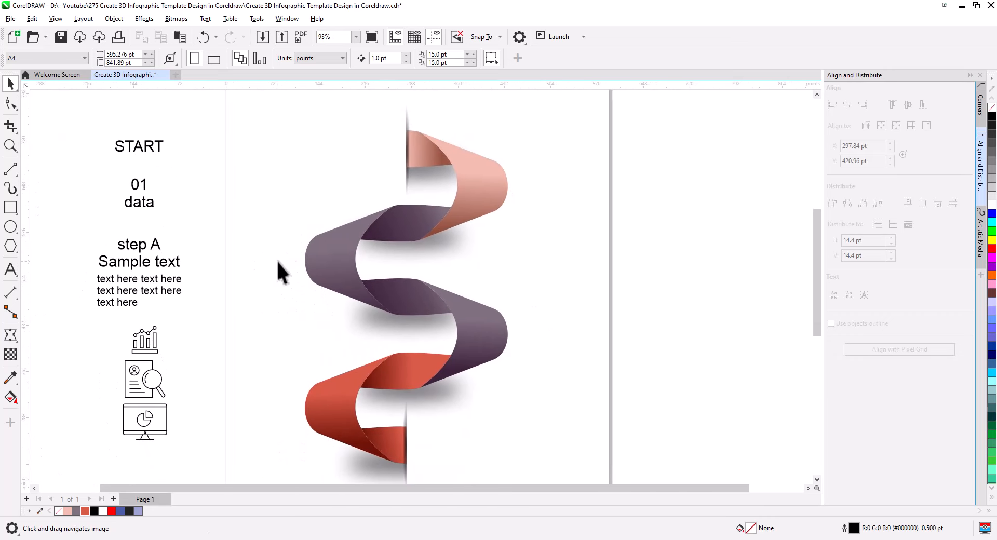
drag(294, 208, 293, 253)
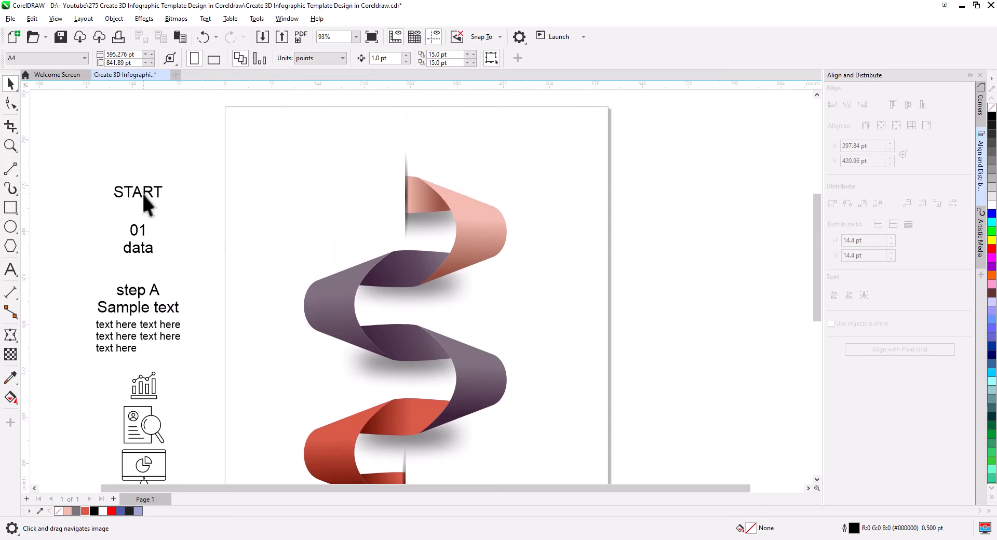
drag(145, 196, 378, 243)
click(338, 207)
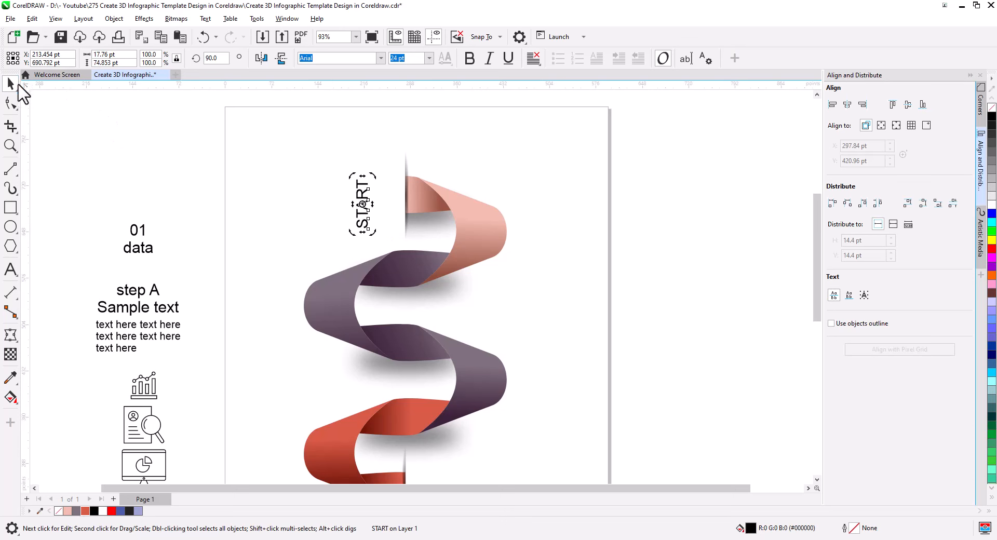
Place the START text against the pink end segment's straight edge and centre it vertically on that segment
drag(363, 204, 395, 198)
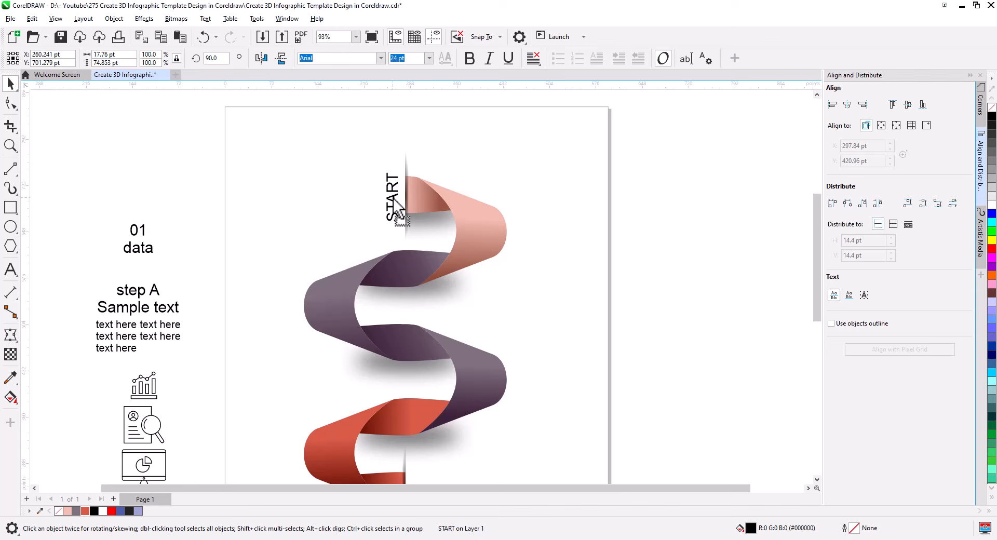
shift+click(421, 202)
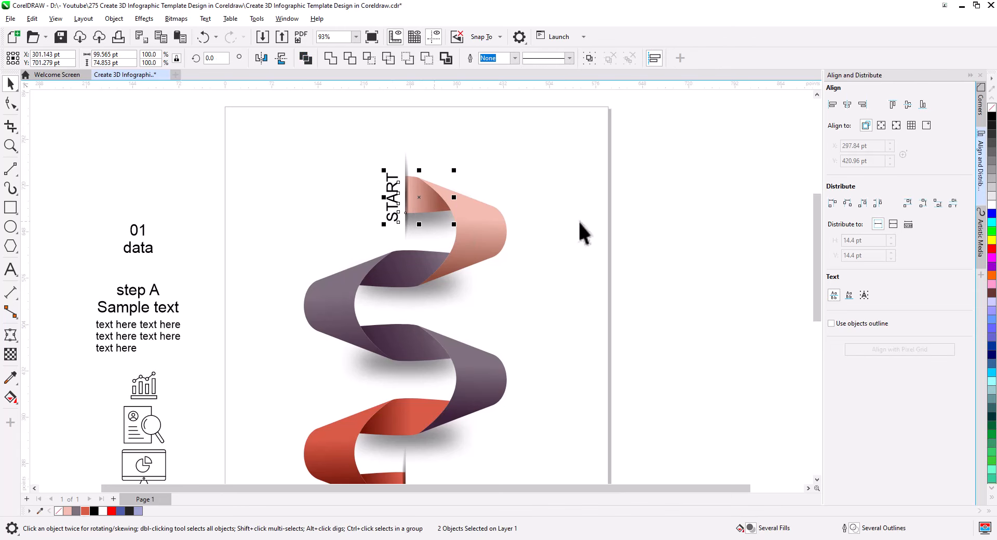
click(908, 105)
click(441, 301)
Copy the "01 data" text onto the long pink segment and fill the copy with white
drag(224, 259, 216, 232)
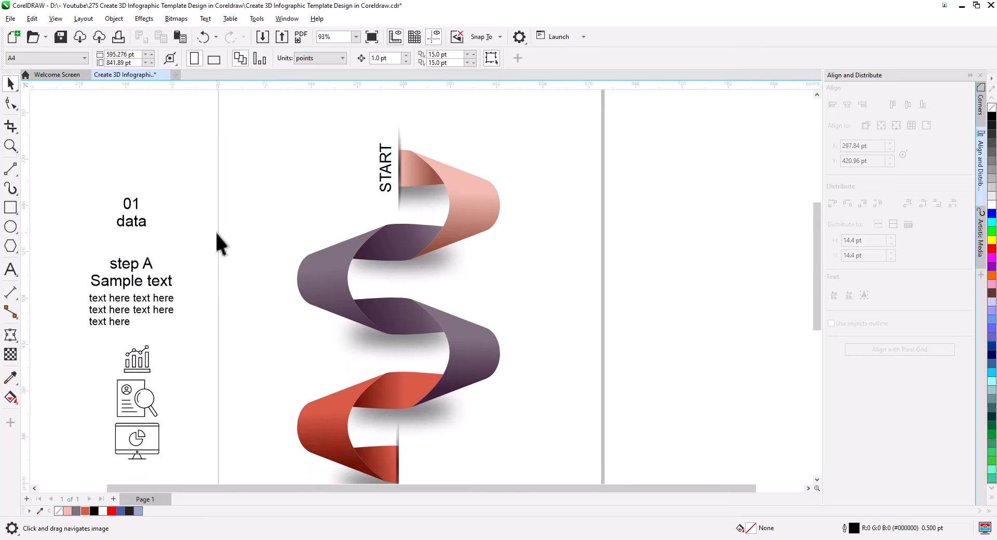
drag(143, 227, 485, 218)
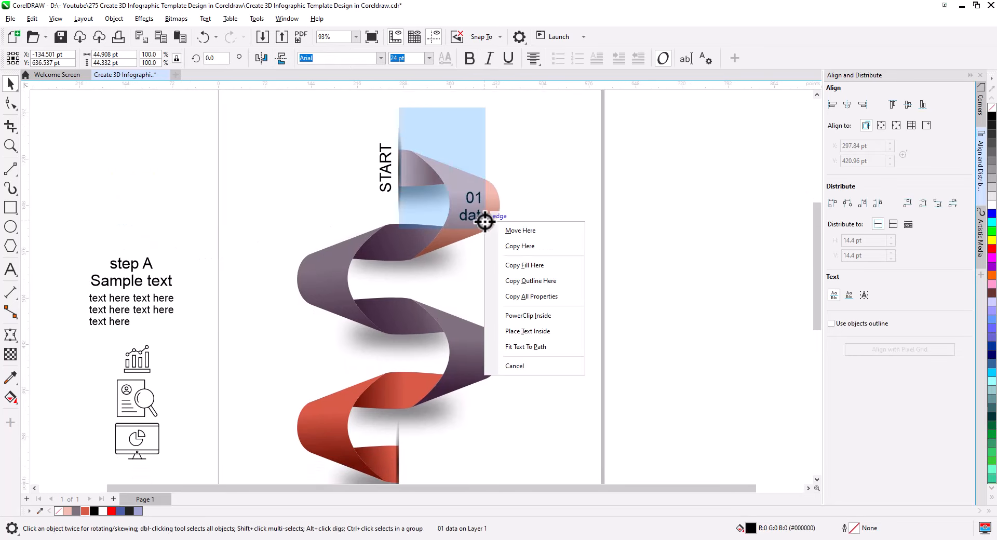
click(520, 247)
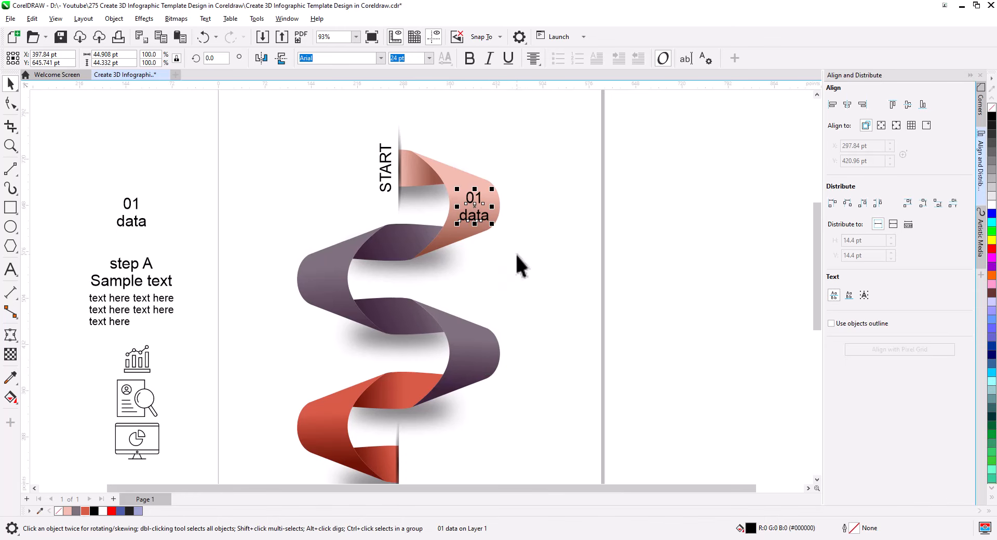
click(992, 203)
Break the white "01 data" text into separate lines and enlarge "01" to about 36.7 pt
scroll(496, 229, up, 1)
scroll(494, 217, up, 2)
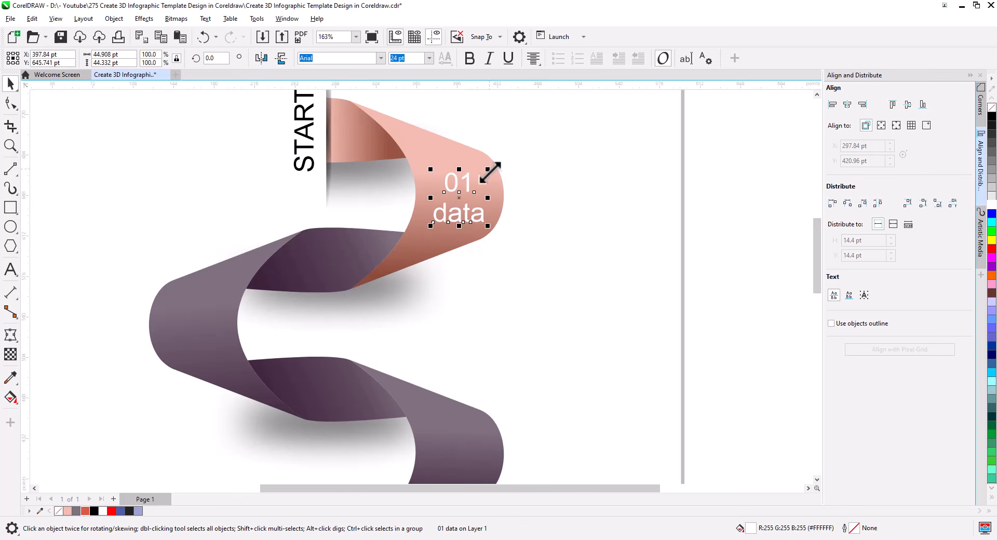
key(Escape)
click(477, 188)
key(ctrl+k)
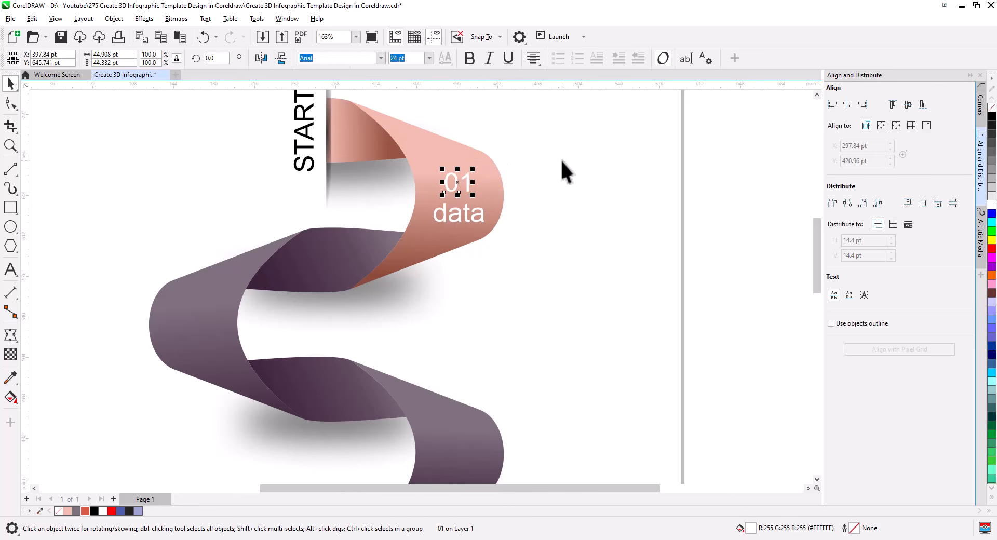
drag(473, 169, 485, 163)
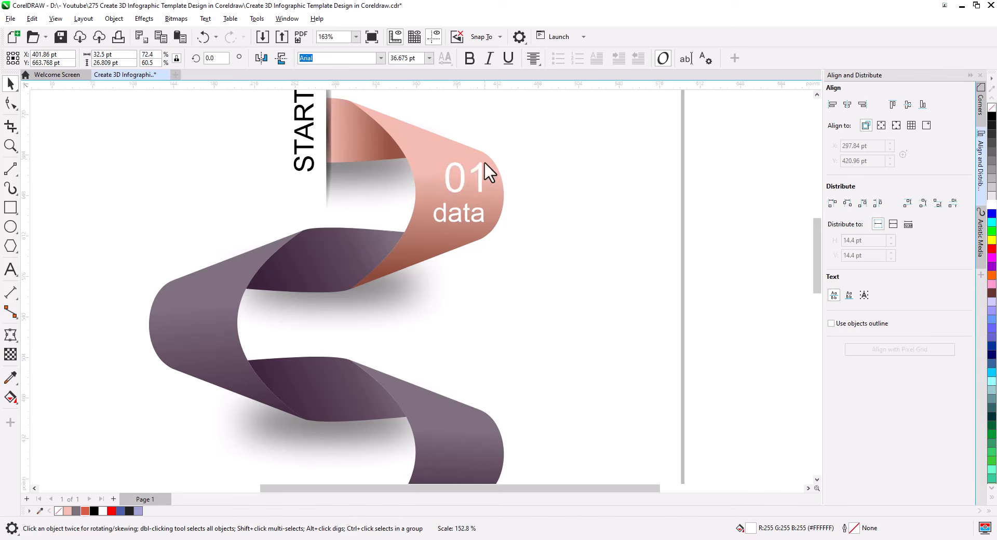
Reduce "data" to about 21 pt and centre it closely beneath "01" on the pink segment
shift+click(465, 214)
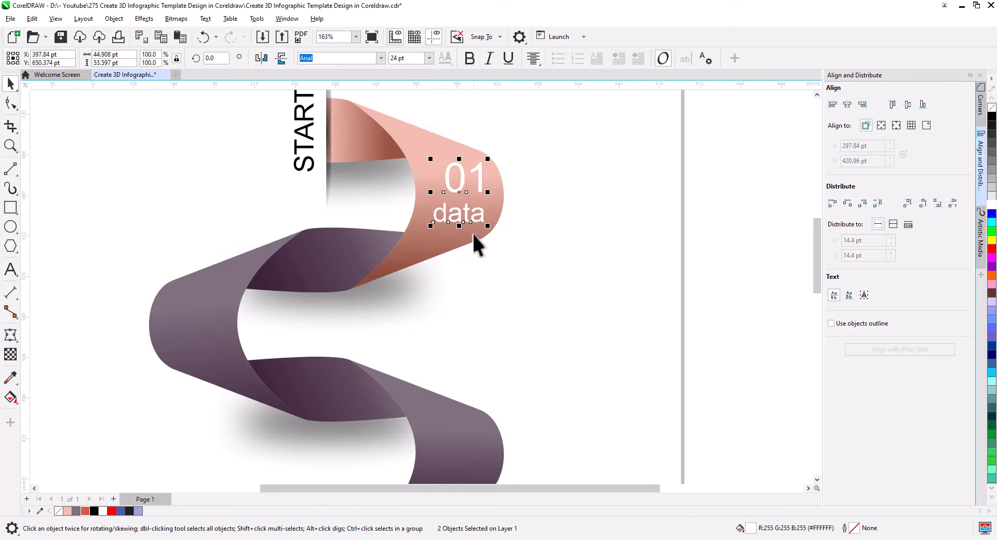
drag(473, 214, 464, 213)
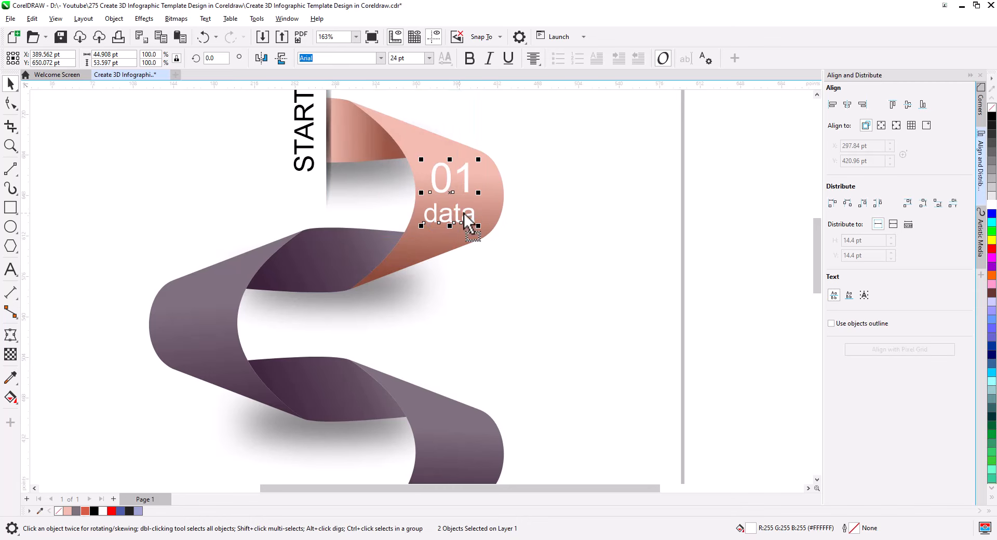
click(563, 239)
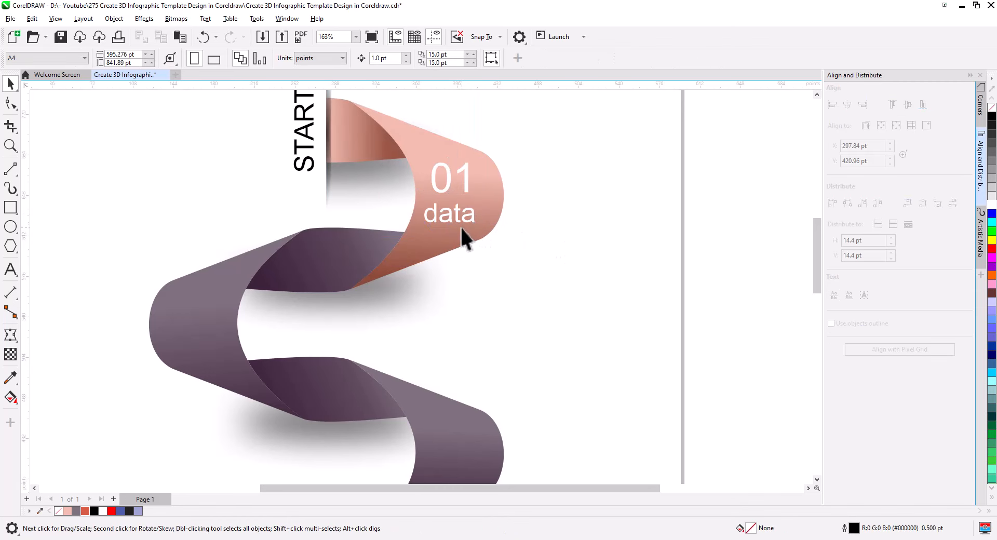
drag(457, 222, 472, 188)
shift+click(469, 189)
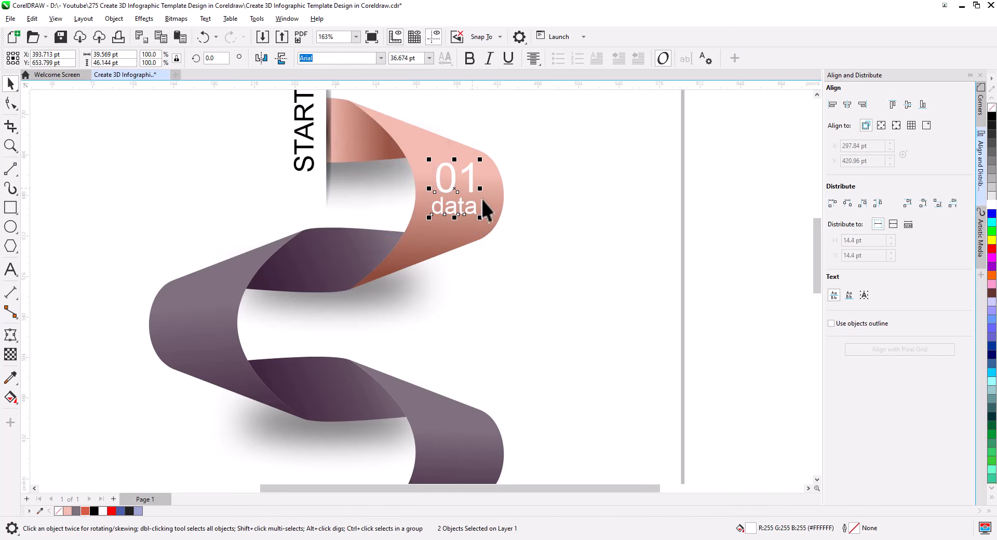
click(533, 222)
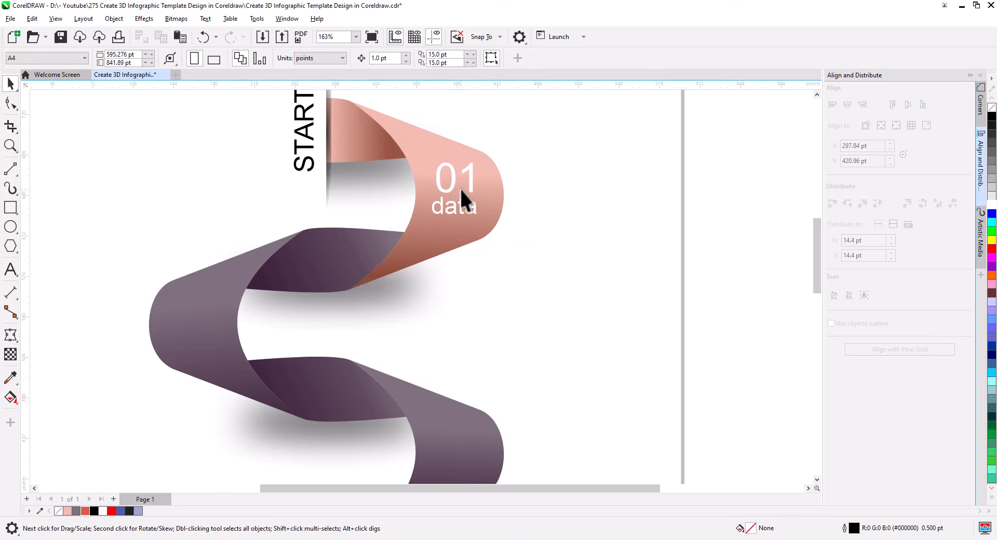
Copy the white "01" and "data" label onto both long purple segments
click(450, 181)
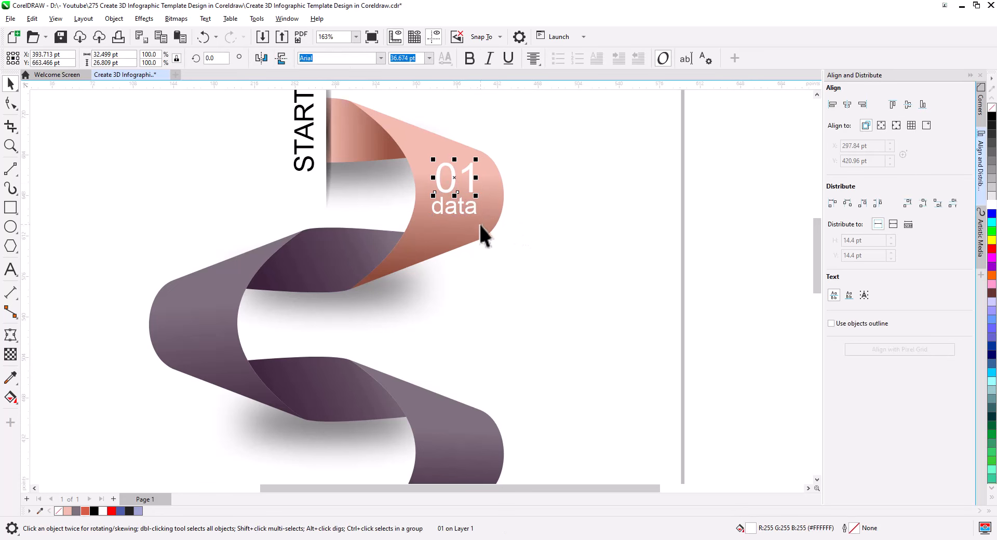
click(468, 210)
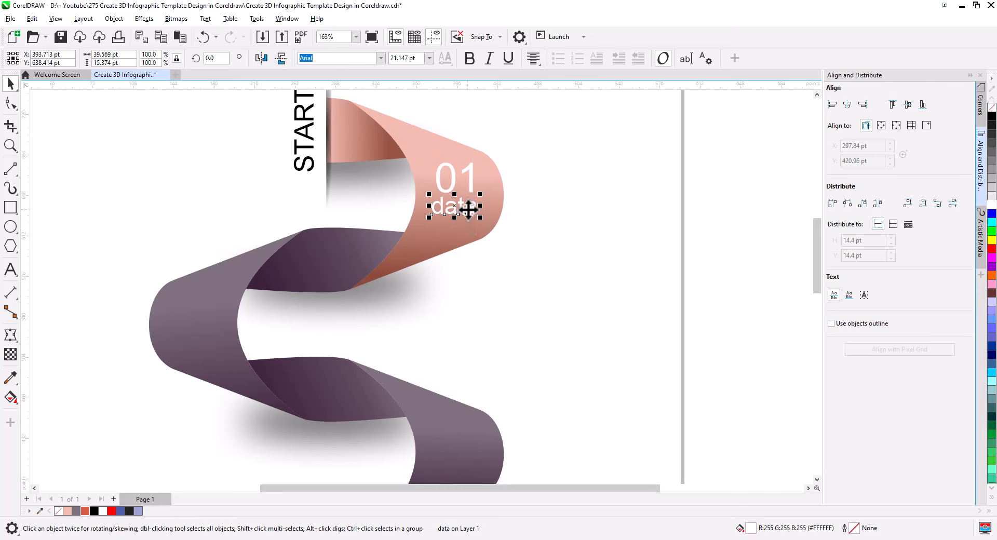
shift+click(472, 183)
drag(472, 185, 459, 273)
click(241, 343)
click(470, 292)
click(491, 307)
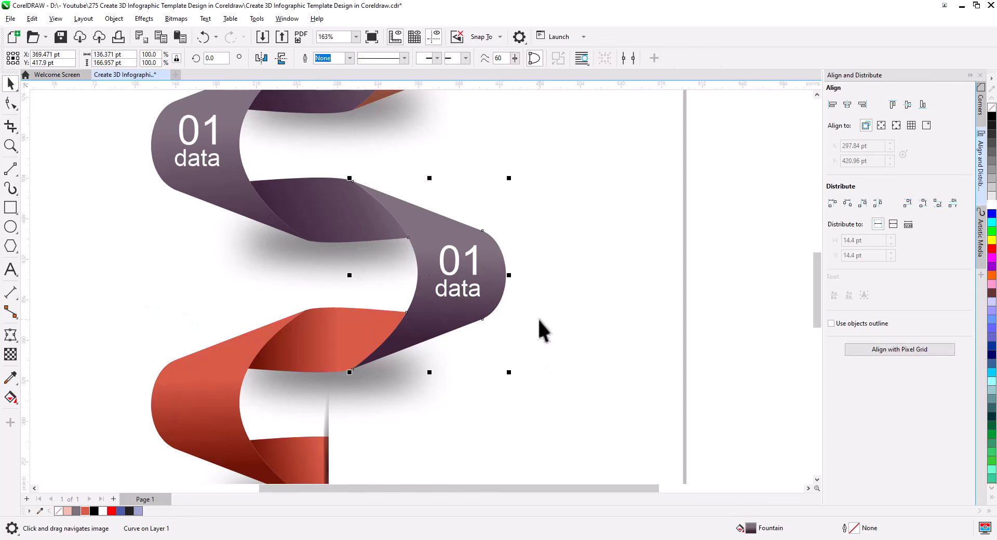
Copy the white "01" and "data" label onto the long red segment
click(539, 318)
drag(590, 322, 424, 234)
drag(453, 275, 224, 393)
click(213, 285)
click(465, 385)
Renumber the copied labels 02 and 03 on the purple segments and 04 on the red segment
double_click(210, 394)
text(4)
drag(462, 263, 477, 261)
text(3)
drag(201, 136, 217, 136)
text(2)
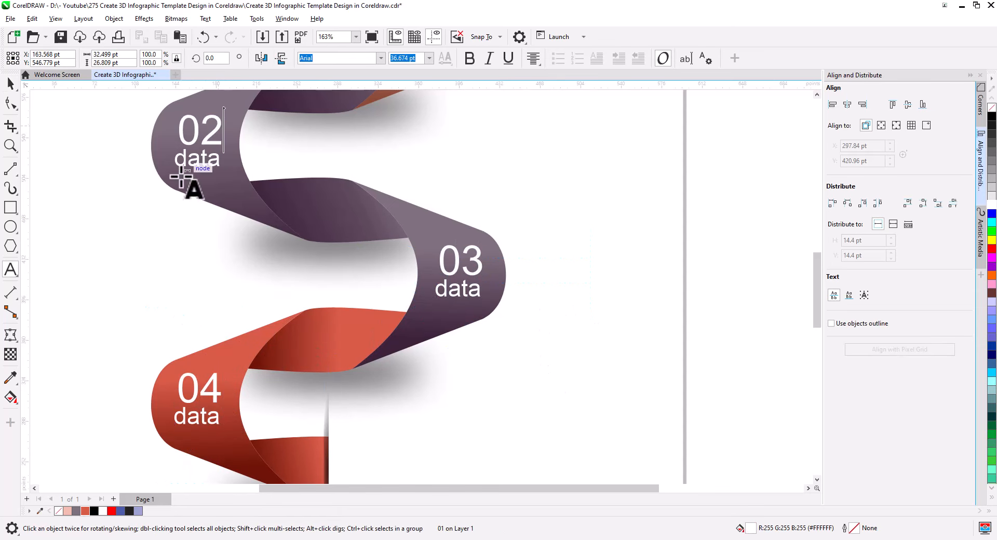
click(10, 83)
Place the "step A" sample text block beside the pink segment and scale it down to about 83 pt wide
scroll(279, 306, down, 2)
drag(273, 291, 299, 304)
drag(135, 263, 146, 288)
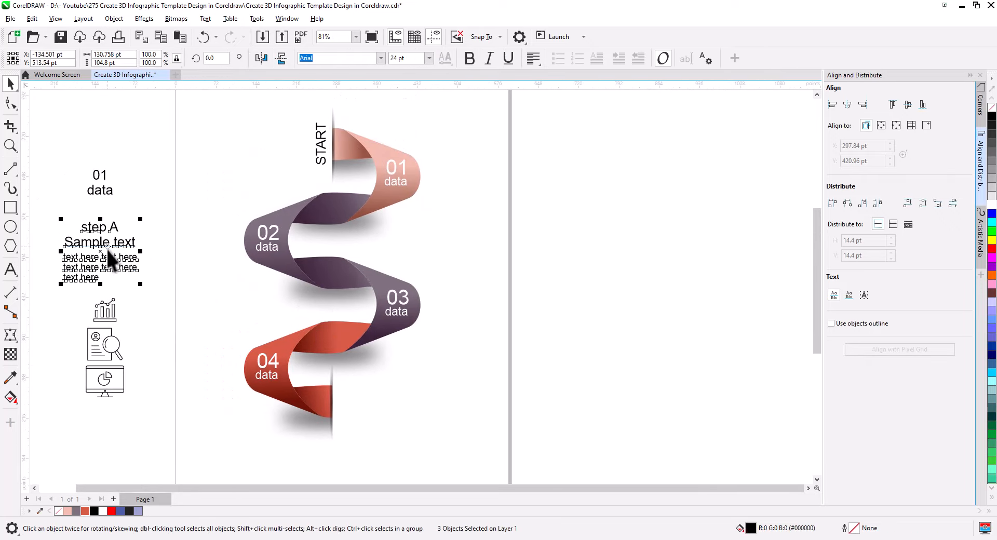
drag(106, 249, 470, 180)
drag(502, 217, 465, 234)
scroll(472, 188, up, 2)
drag(508, 271, 501, 266)
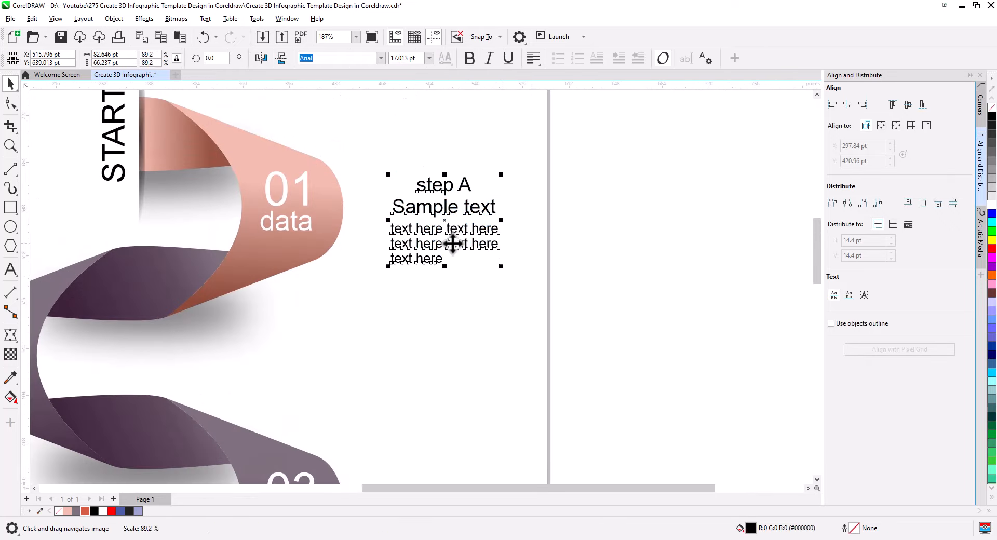
drag(452, 245, 441, 245)
Recolour the "step A" heading beside the pink segment to the ribbon's pink, #F0BCAD
click(474, 216)
drag(68, 511, 445, 187)
click(457, 188)
click(67, 511)
Make the "step A" heading bold, and scale down and reposition the sample text lines beneath it
drag(516, 277, 358, 194)
drag(490, 267, 375, 194)
click(457, 187)
click(469, 62)
drag(483, 261, 486, 265)
drag(448, 227, 448, 222)
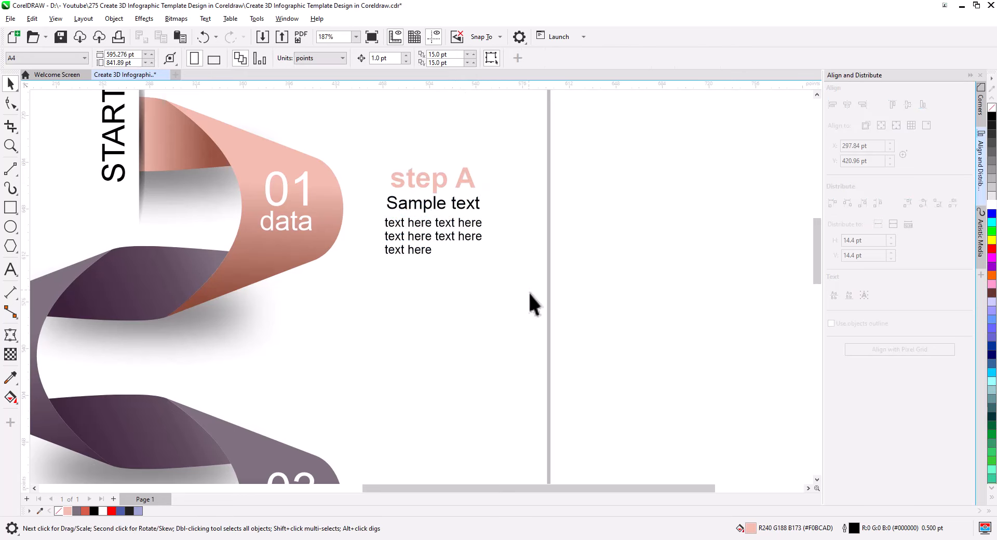
Copy the "step A" text block beside the 02 segment, and copy both blocks down beside the 03 and 04 segments
drag(529, 292, 375, 158)
scroll(457, 298, down, 2)
drag(457, 299, 540, 218)
drag(531, 163, 197, 253)
right_click(197, 252)
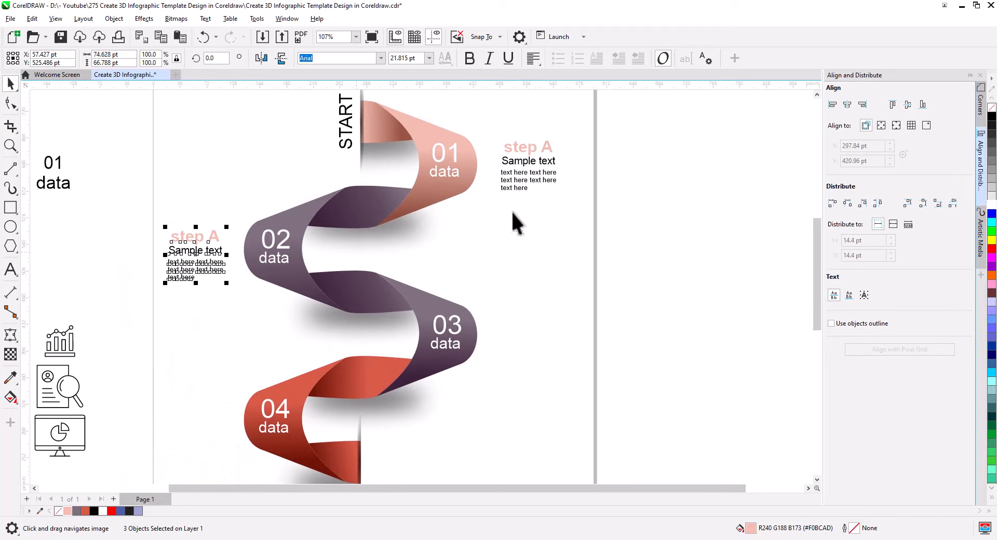
drag(578, 205, 488, 128)
drag(544, 300, 572, 248)
drag(530, 138, 529, 306)
right_click(529, 307)
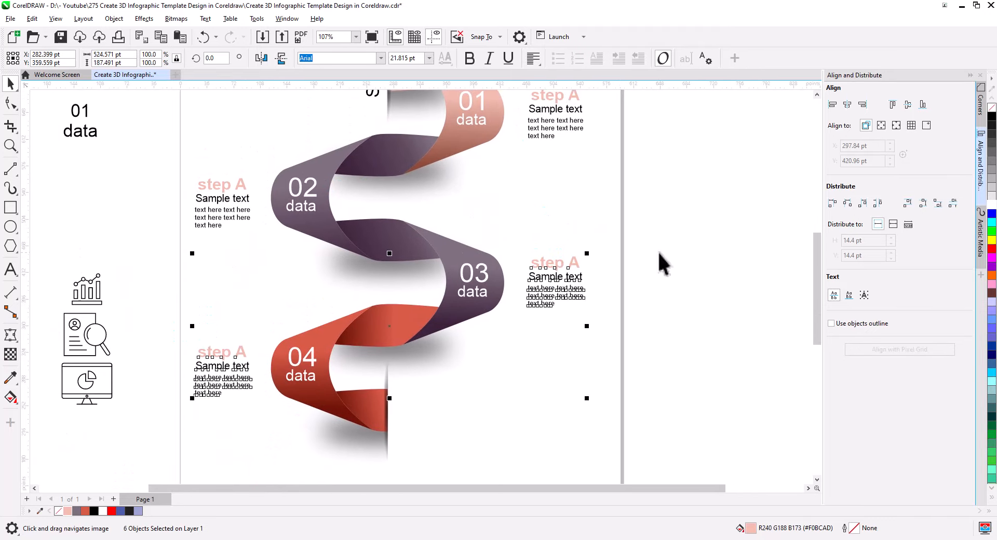
click(657, 251)
Recolour the headings beside segments 02 and 03 to purple-grey #7F717E and the one beside segment 04 to red #D85B47
click(222, 185)
shift+click(553, 263)
click(76, 511)
click(214, 354)
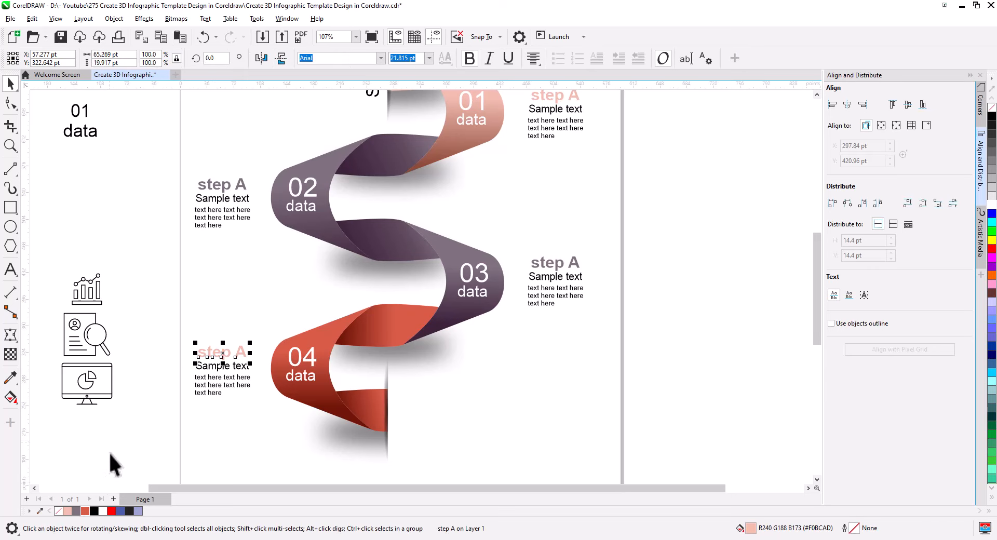
click(76, 511)
click(86, 512)
click(136, 453)
Change the copied headings to "step B" beside 02, "step C" beside 03 and "step D" beside 04
double_click(237, 188)
drag(237, 188, 247, 193)
text(B)
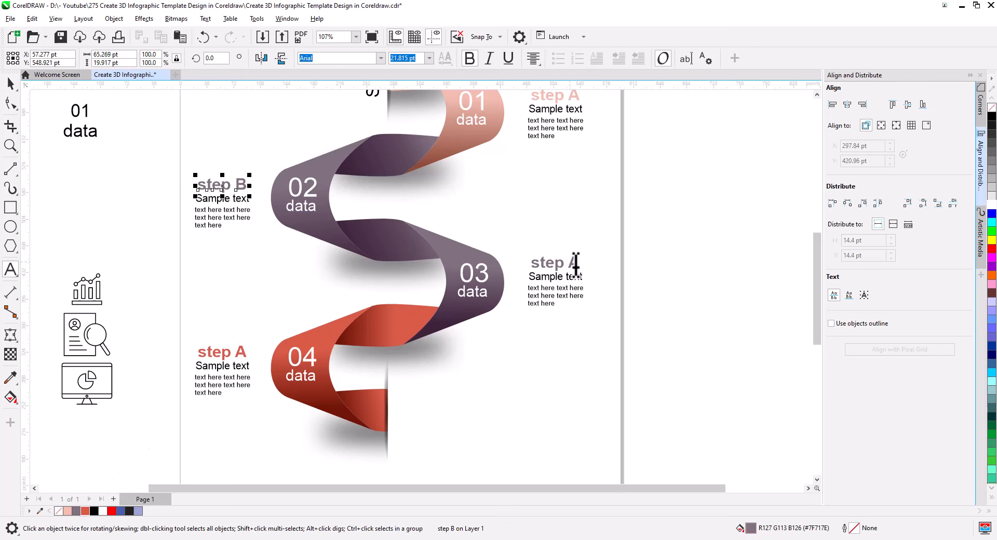
double_click(574, 263)
text(C)
double_click(241, 352)
text(D)
key(ctrl+space)
click(166, 255)
Move the chart icon onto the upper purple fold, the document icon onto the lower purple fold and the monitor icon onto the red fold
scroll(389, 341, down, 1)
drag(388, 340, 374, 354)
click(142, 312)
shift+click(145, 352)
shift+click(145, 386)
click(195, 425)
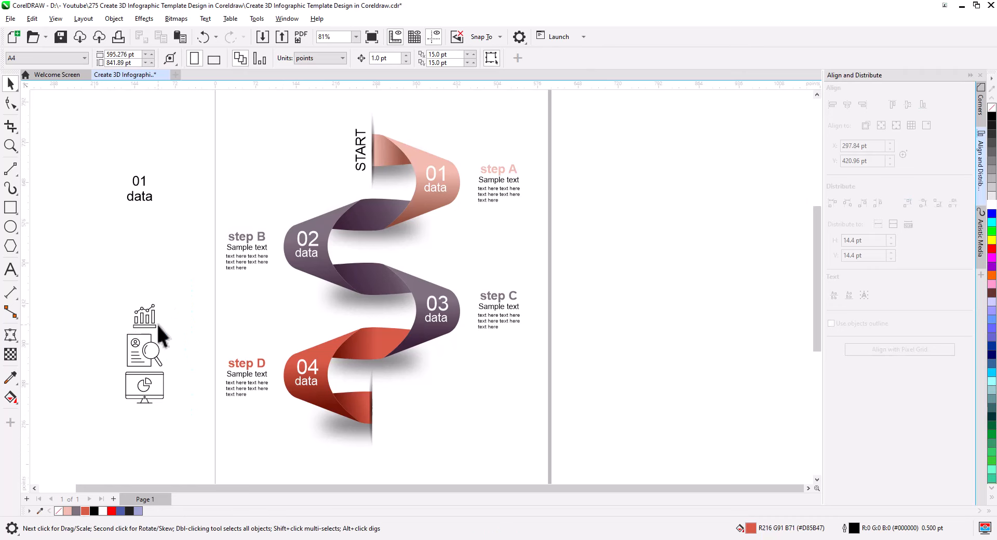
drag(152, 319, 377, 218)
drag(151, 351, 365, 302)
drag(151, 396, 345, 340)
Adjust the monitor icon's position on the red fold and centre the two horizontally
scroll(392, 354, up, 2)
drag(307, 321, 307, 333)
shift+click(317, 369)
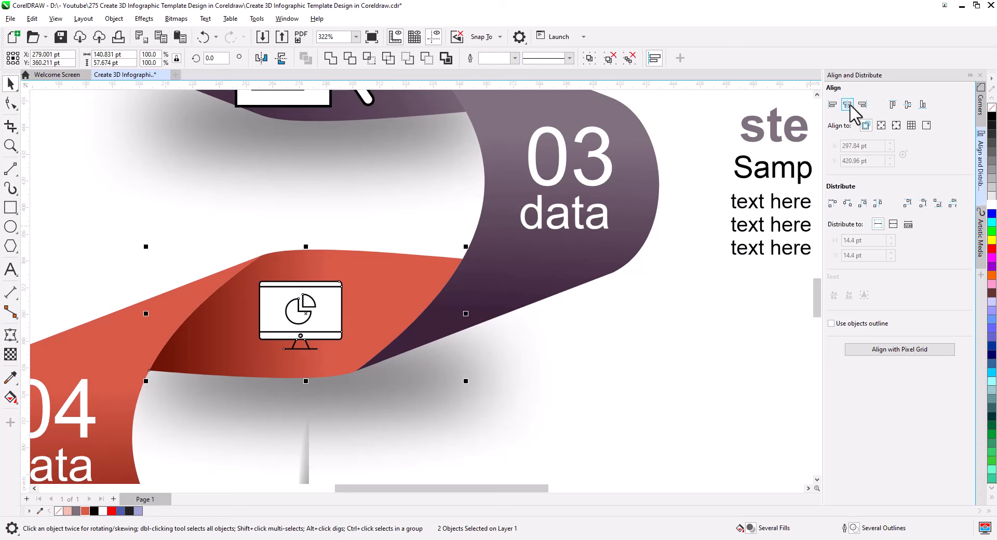
click(848, 105)
Scale the document icon down to about 34 pt wide and centre it horizontally and vertically on the lower purple fold
drag(519, 194, 556, 408)
click(370, 265)
double_click(420, 330)
click(10, 84)
click(365, 265)
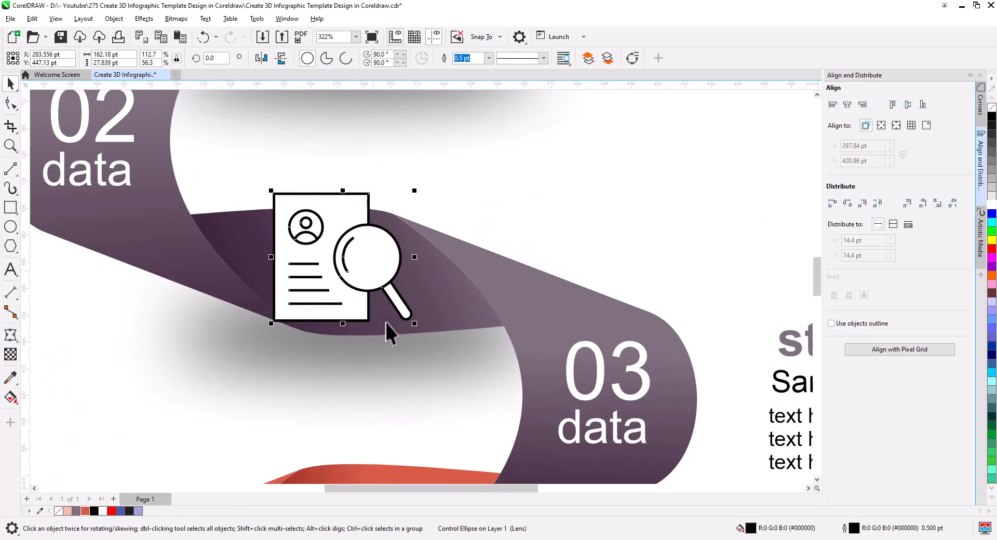
drag(414, 322, 383, 317)
shift+click(410, 316)
click(848, 105)
click(908, 105)
Scale the chart icon down to about 37 pt wide and centre it horizontally and vertically on the upper purple fold
click(417, 184)
drag(417, 197, 443, 430)
click(394, 276)
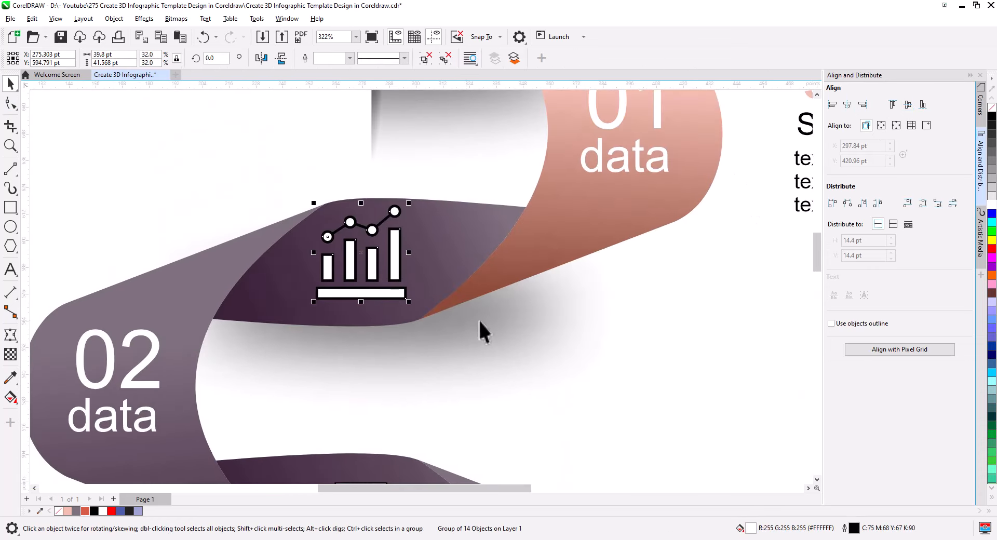
drag(409, 302, 405, 299)
shift+click(432, 289)
click(848, 104)
click(908, 105)
click(635, 332)
Set the chart icon's outline width to 0.47 pt
scroll(634, 331, down, 1)
click(401, 426)
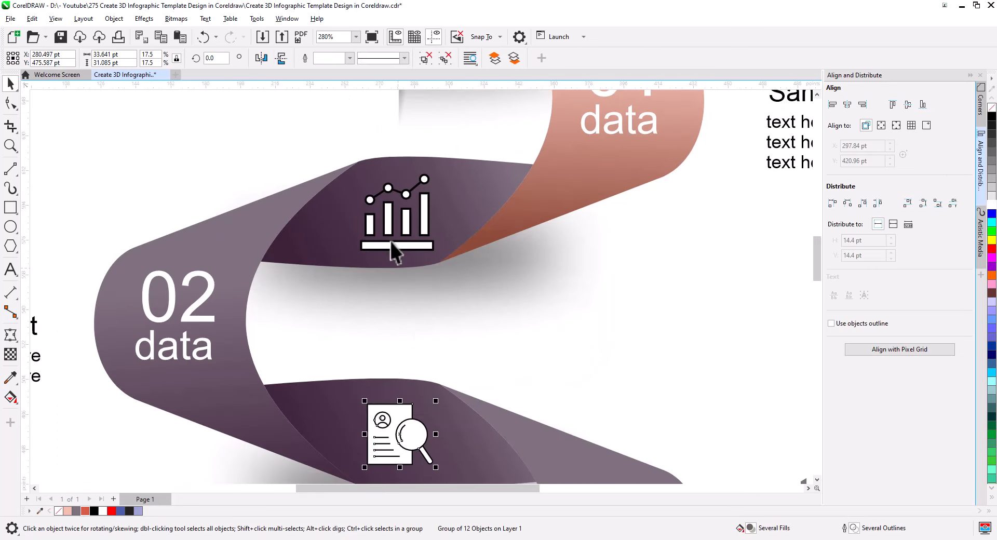
click(408, 237)
double_click(327, 58)
text(0.47)
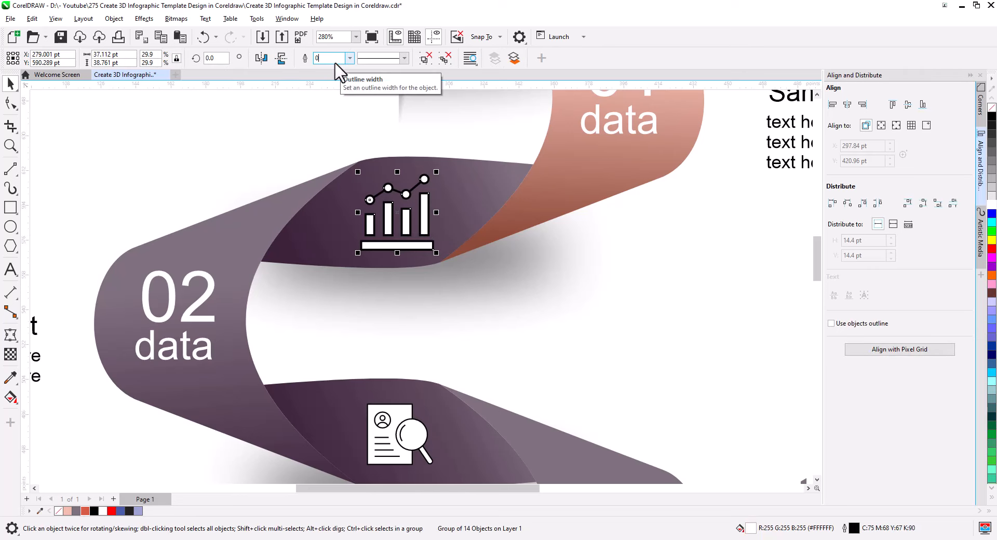
key(Return)
click(562, 271)
Delete the leftover black "01 data" text beside the page
scroll(454, 291, down, 4)
drag(486, 331, 493, 295)
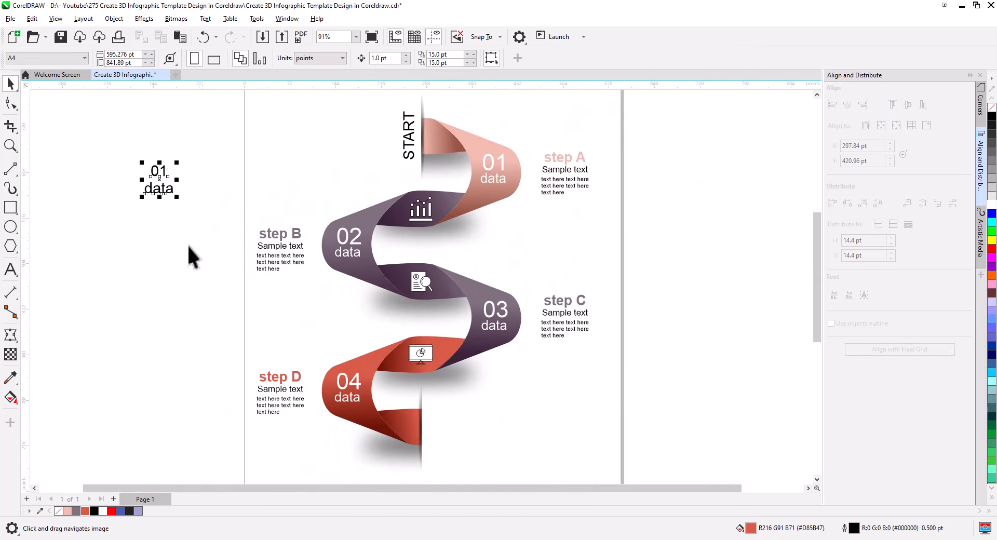
key(Delete)
Add a page-sized background rectangle behind the artwork and fill it light grey
scroll(337, 247, down, 1)
key(F6)
double_click(10, 208)
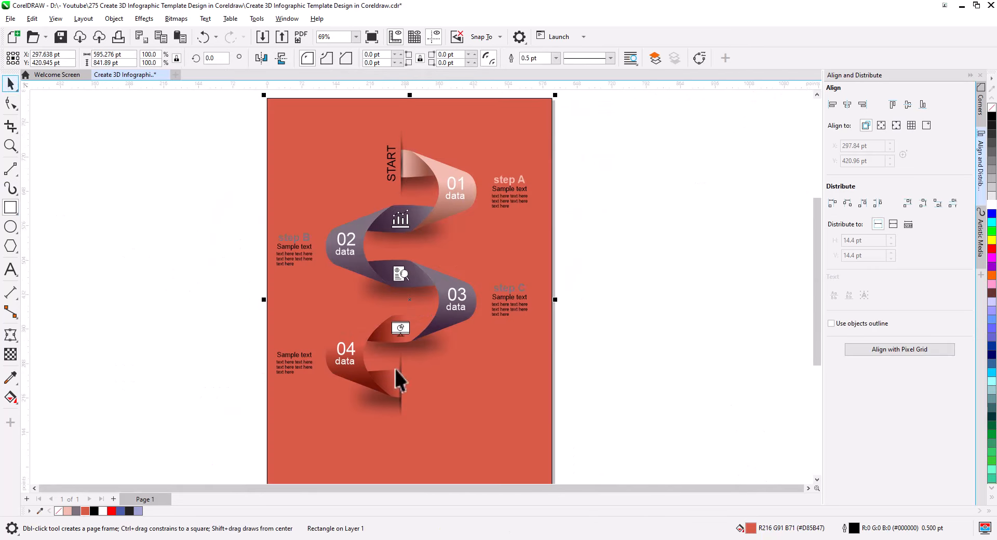
key(space)
click(68, 512)
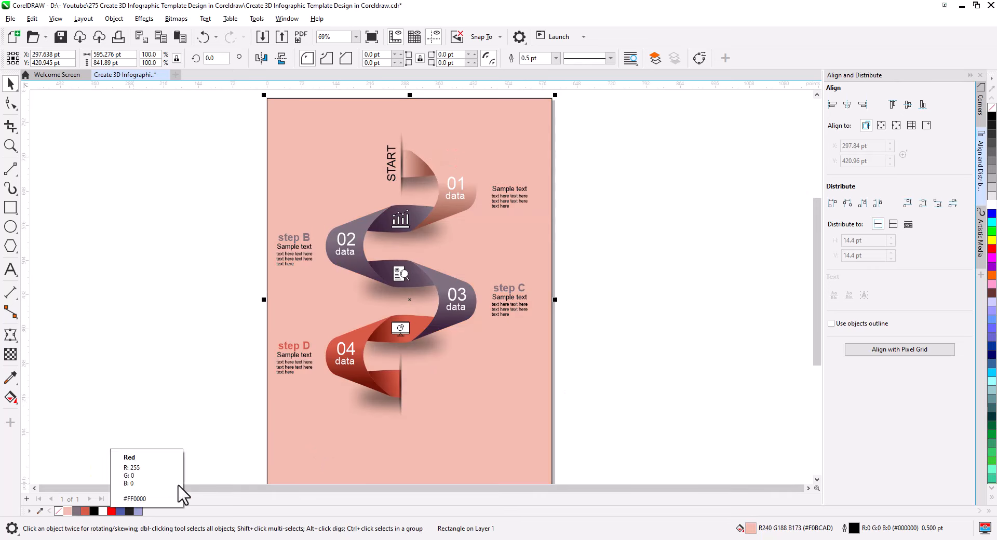
key(Escape)
Edit the fountain fill of the red fold behind the monitor icon and copy its dark red colour code #6E1406
scroll(418, 216, up, 3)
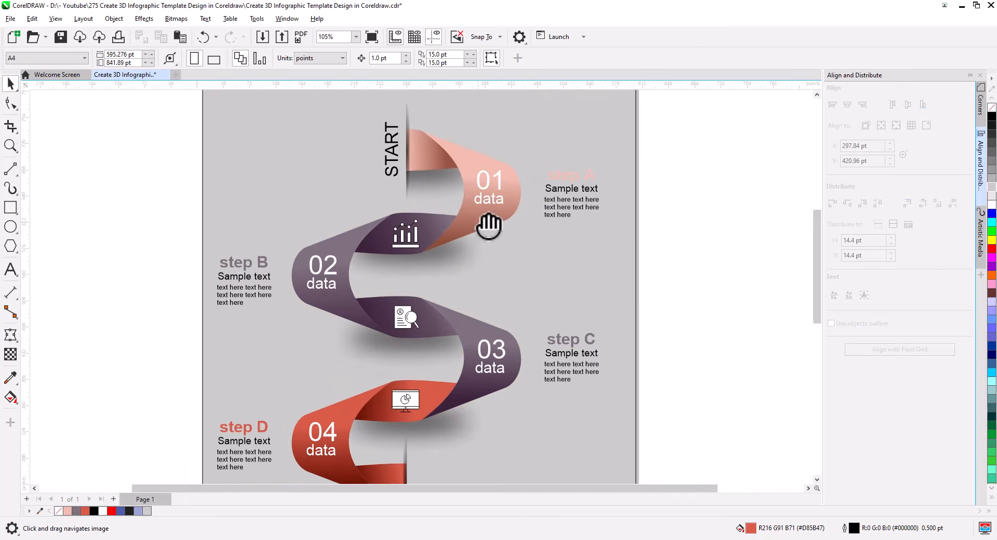
scroll(488, 225, down, 1)
scroll(509, 280, up, 1)
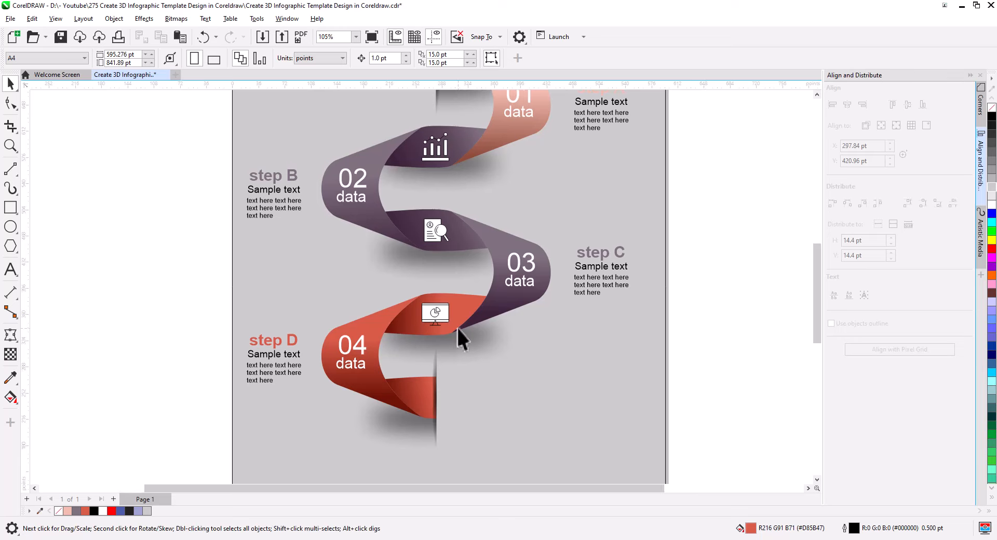
scroll(457, 326, up, 3)
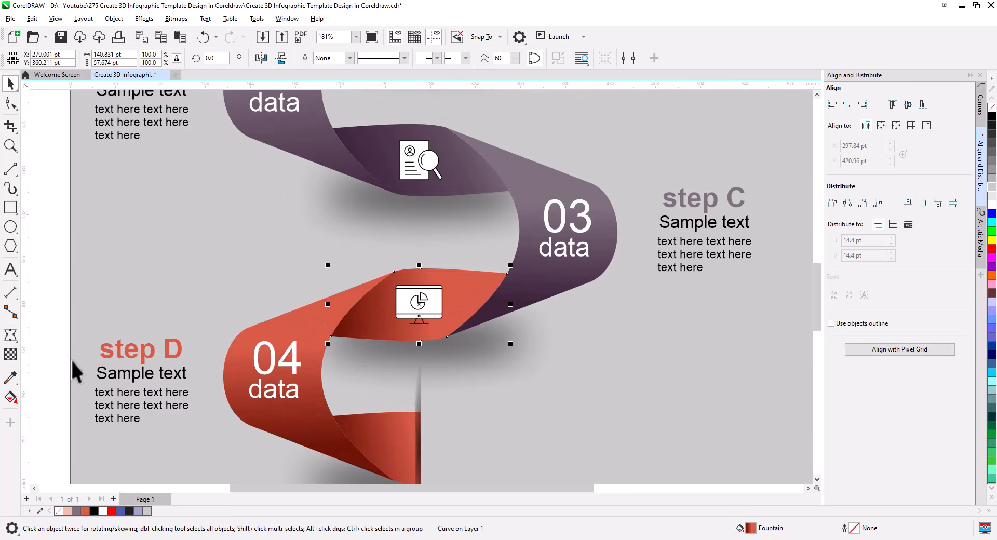
click(11, 398)
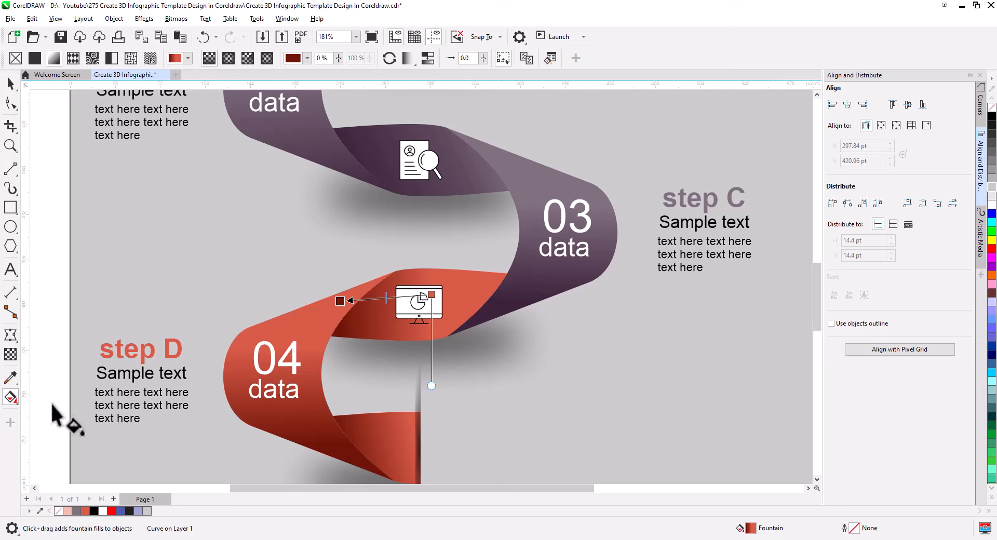
click(340, 301)
click(325, 314)
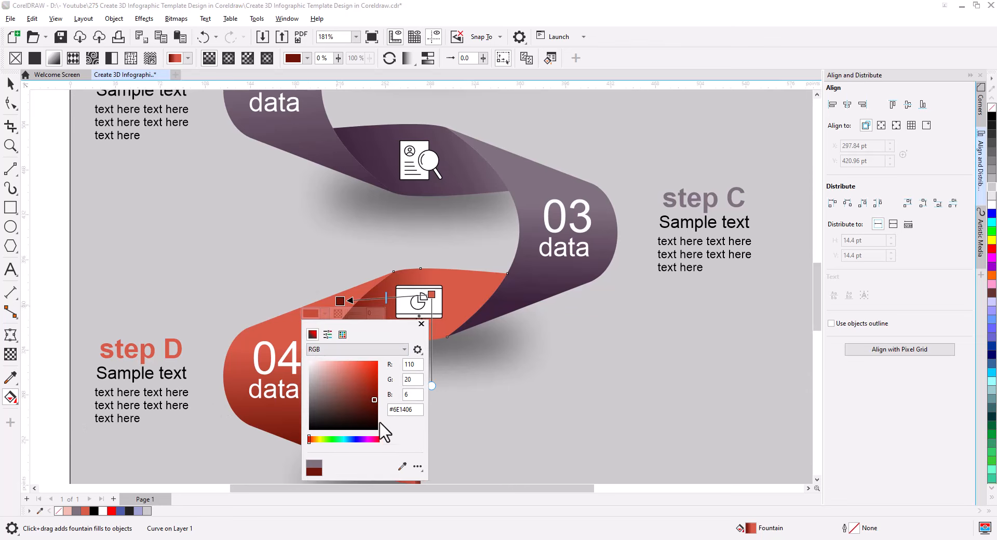
right_click(403, 410)
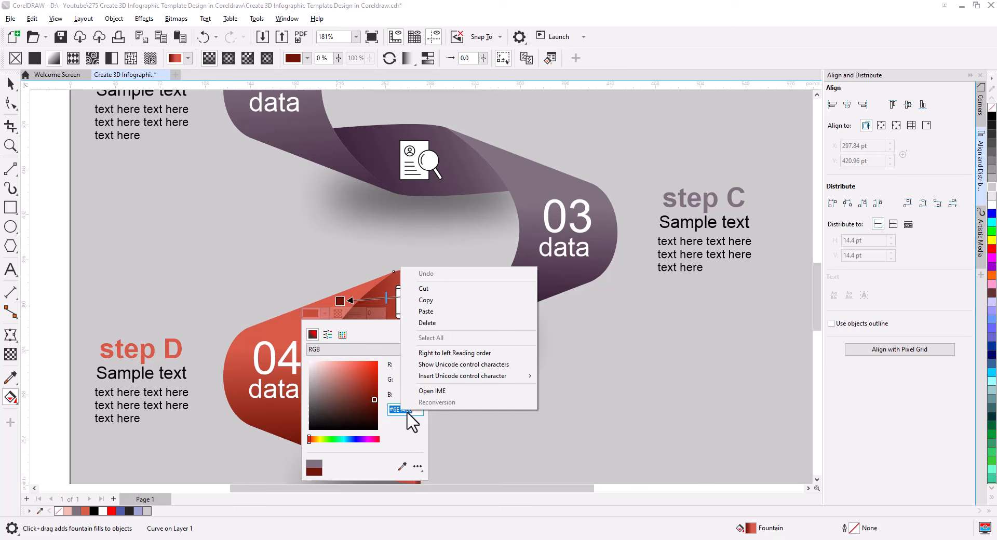
click(438, 314)
Extend the red fold's gradient to its far edge, set that end to #6E1406 and add a #D85B47 red stop in the middle
drag(432, 297, 516, 295)
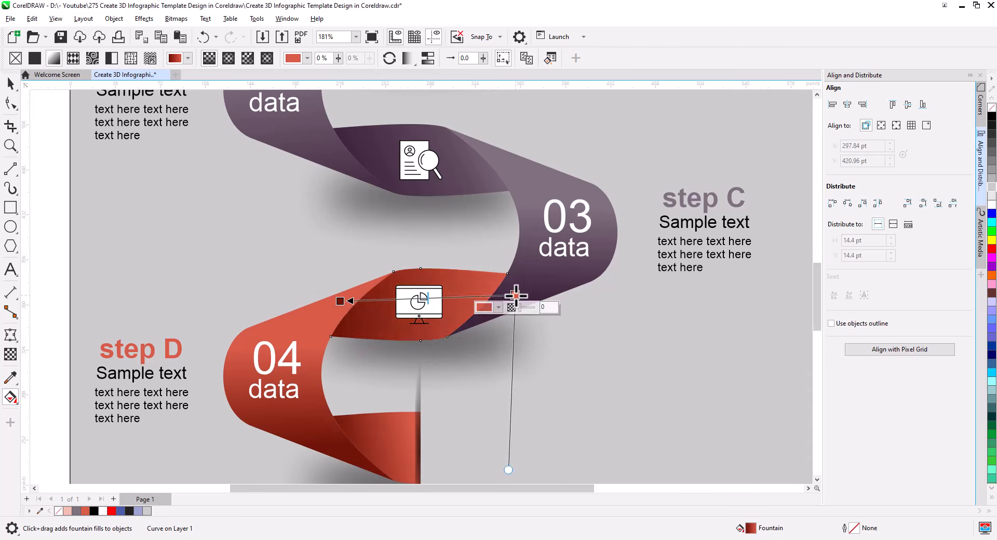
click(494, 307)
click(489, 329)
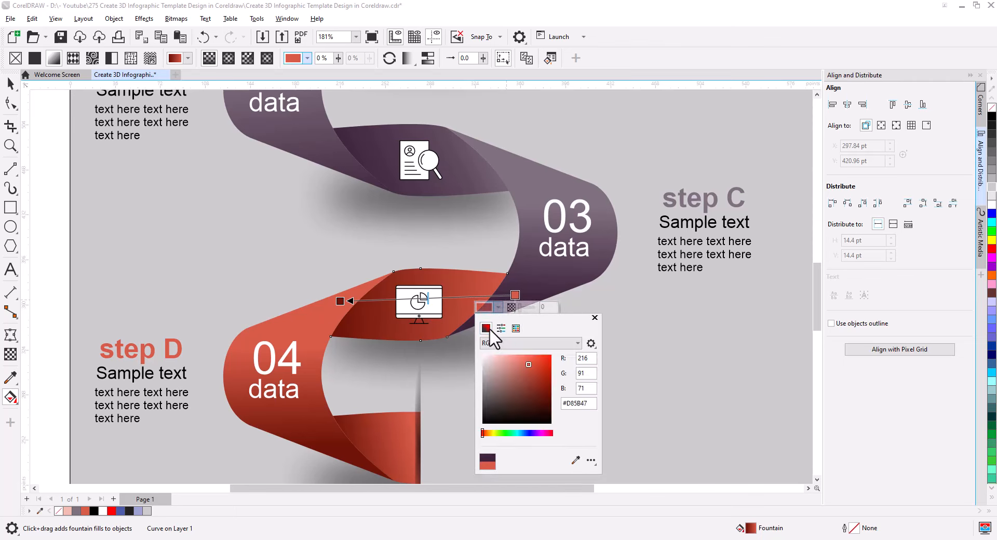
right_click(576, 404)
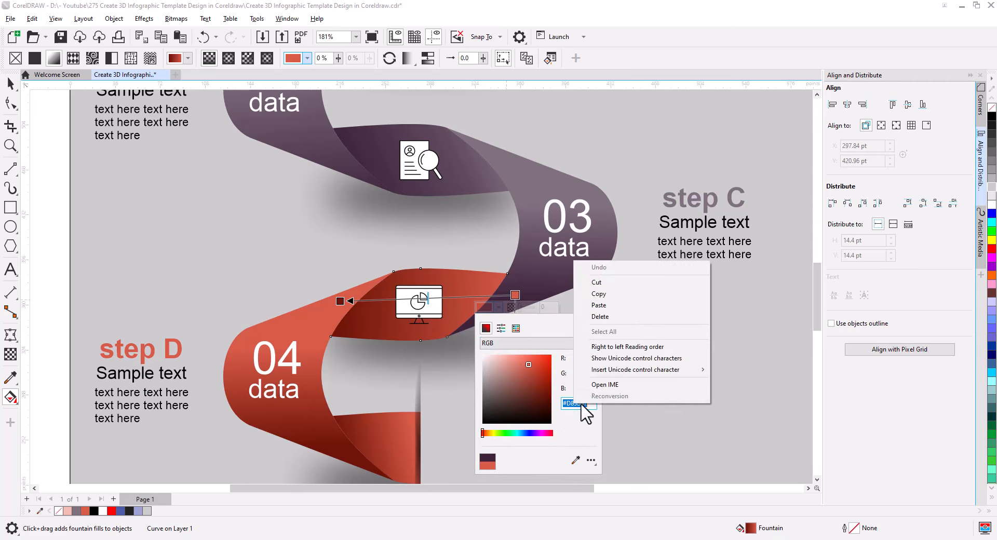
click(616, 310)
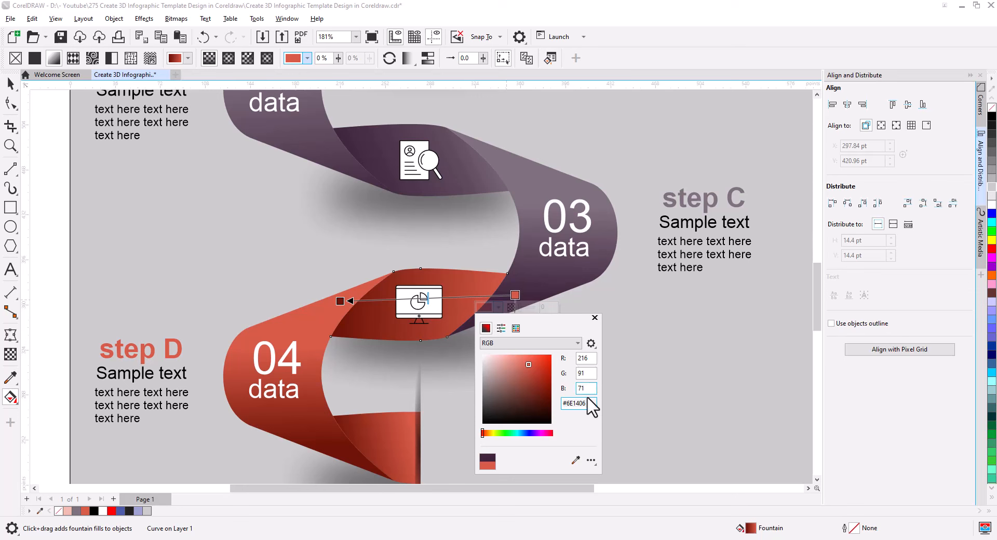
key(Return)
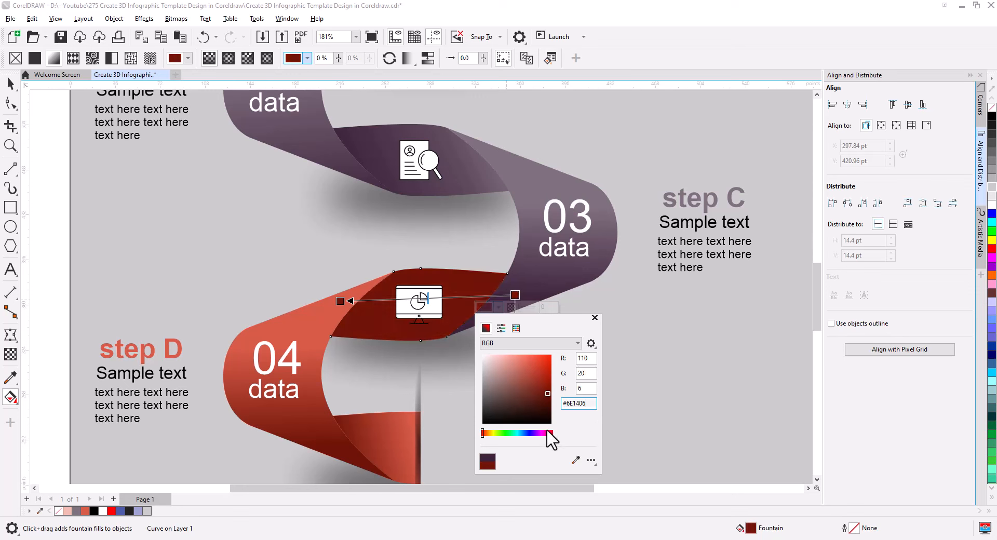
click(85, 512)
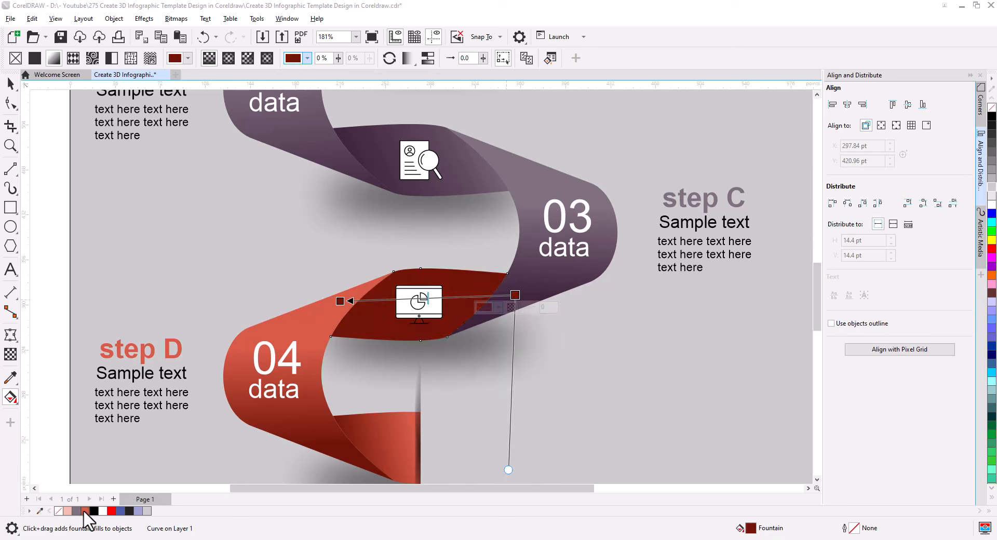
drag(84, 512, 443, 412)
Copy the dark purple #3D233B from the lower purple fold's gradient start and apply it to the gradient's light end
click(441, 278)
click(328, 274)
double_click(405, 369)
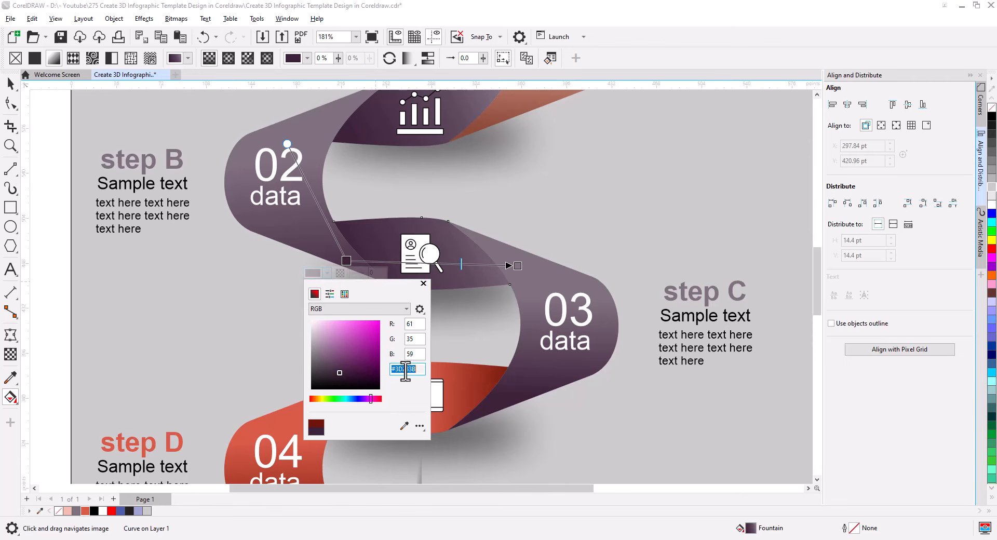
right_click(406, 369)
click(429, 404)
click(518, 267)
click(499, 277)
double_click(581, 376)
right_click(581, 376)
click(625, 425)
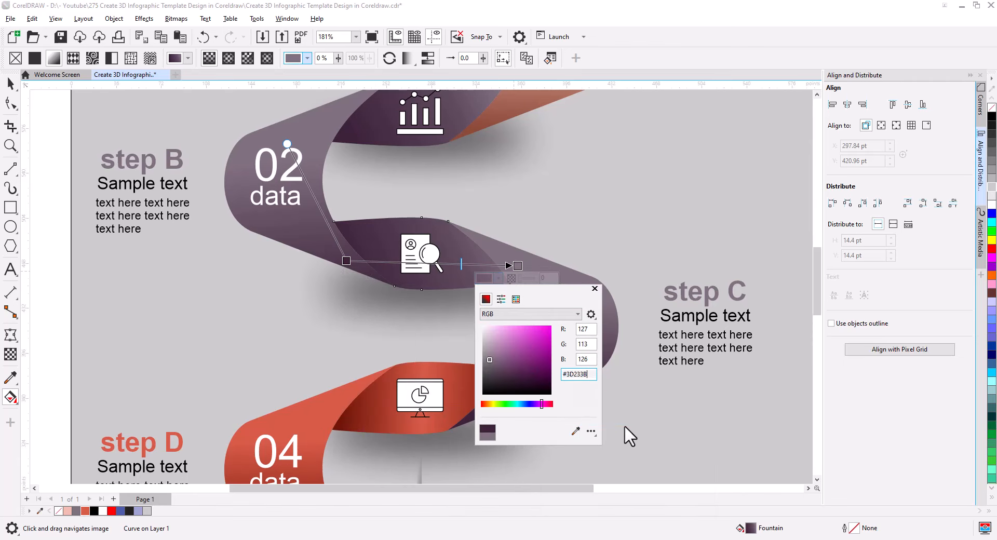
key(Return)
Add a #7F717E stop to the middle of the lower purple fold's gradient and adjust the gradient's start and angle
drag(76, 512, 429, 264)
drag(346, 261, 354, 261)
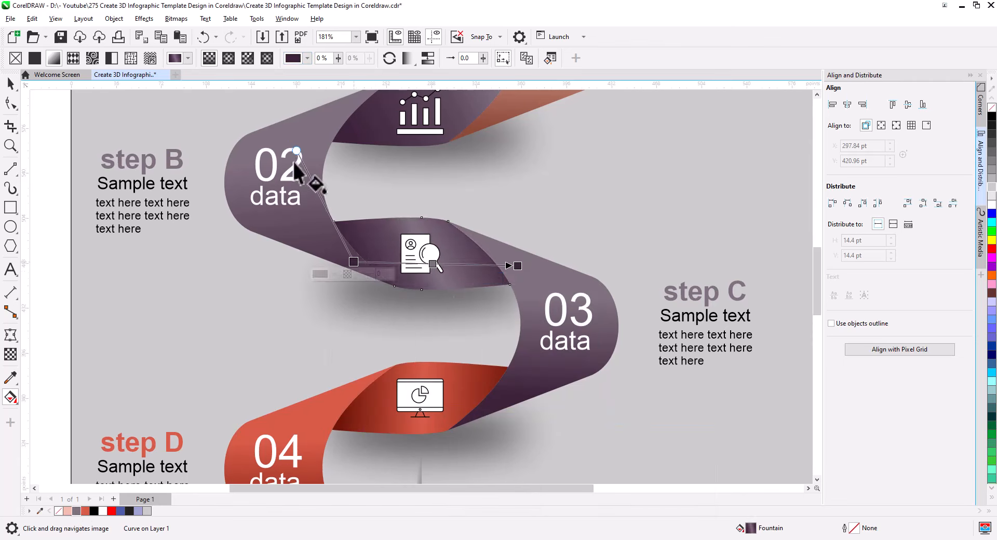
drag(293, 146, 351, 150)
drag(354, 262, 332, 264)
Copy the lower purple fold's gradient fill onto the upper purple fold behind the chart icon
drag(457, 201, 451, 292)
scroll(451, 292, up, 1)
click(10, 84)
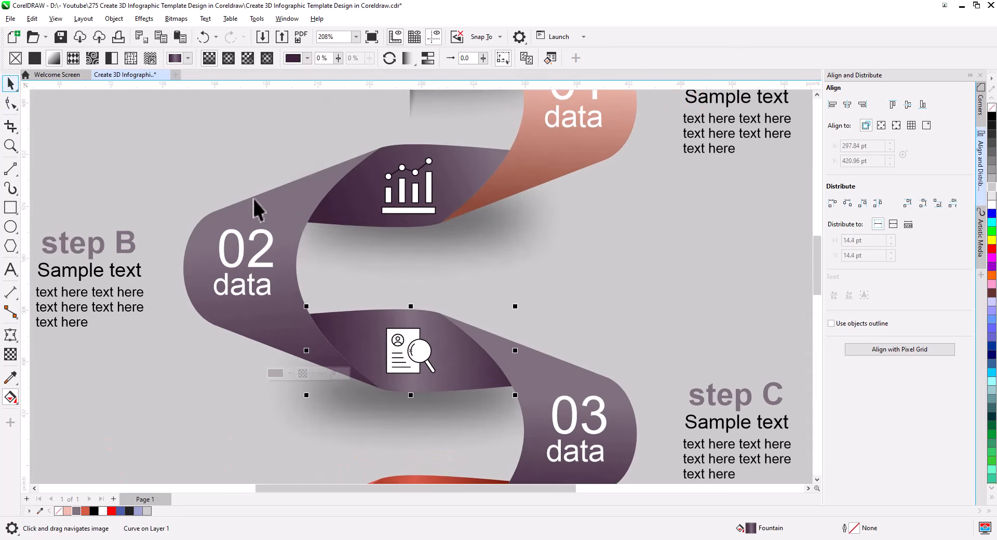
click(341, 208)
click(32, 19)
click(68, 156)
click(514, 291)
click(356, 334)
drag(453, 120, 444, 260)
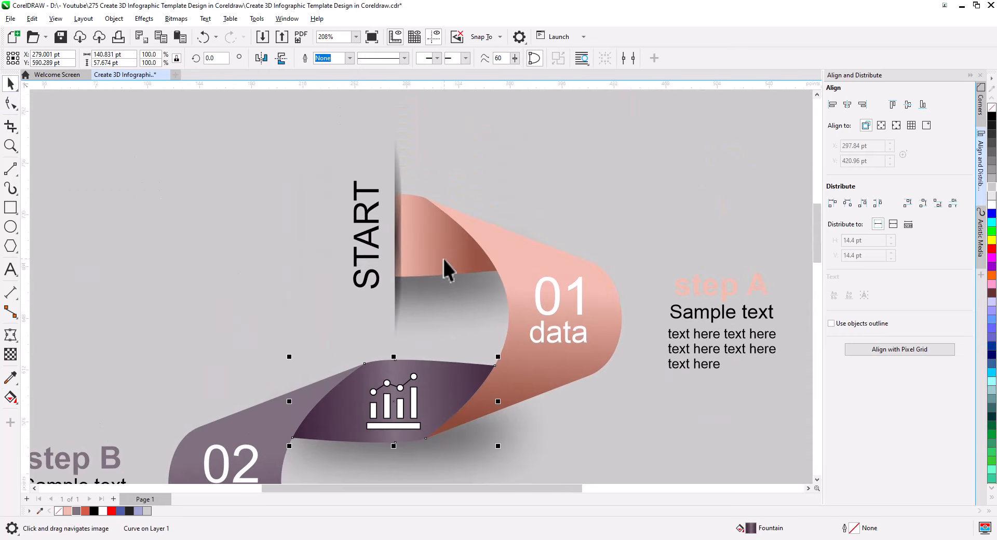
click(444, 258)
scroll(452, 270, down, 1)
drag(518, 379, 512, 273)
scroll(511, 272, down, 1)
click(724, 330)
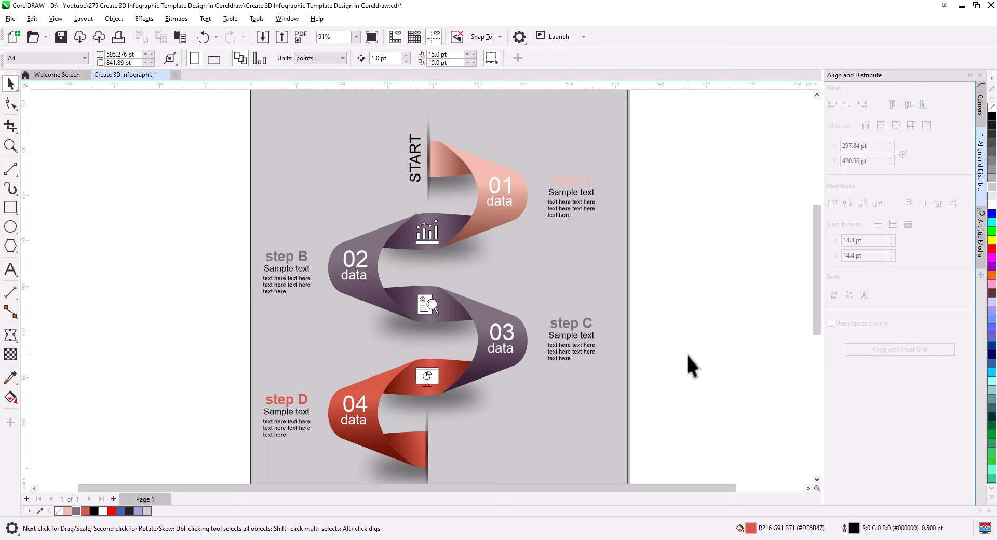
key(h)
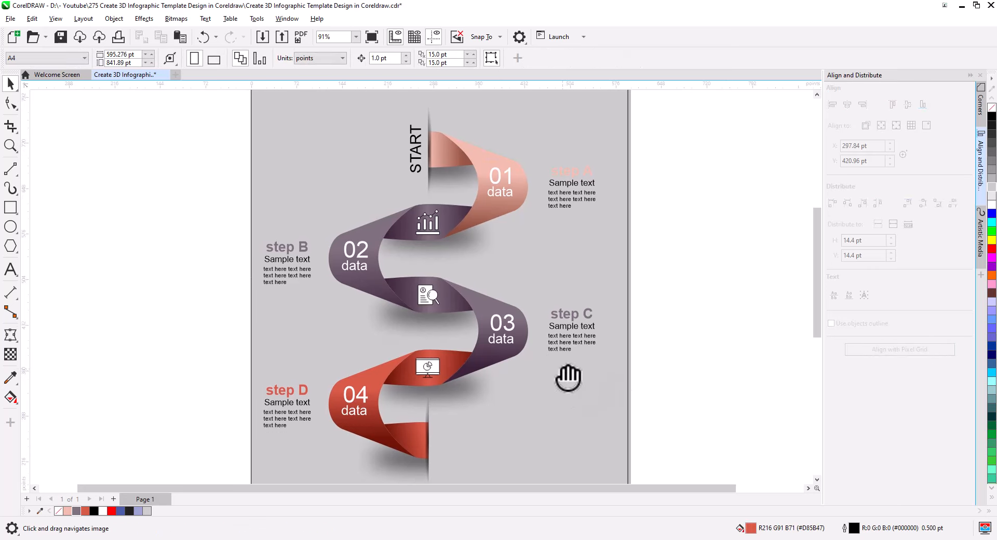